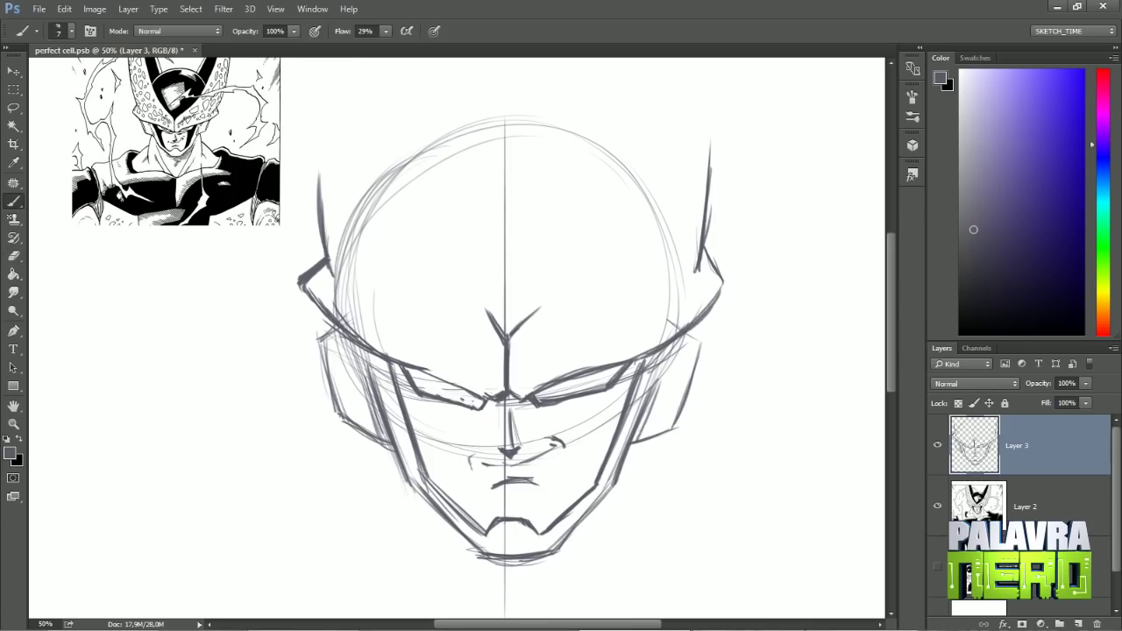
Step: Sketch the lower eyelid lines and add the irises inside both eyes
{"action": "mouse_move", "coordinate": [517, 397]}
{"action": "left_mouse_down"}
{"action": "mouse_move", "coordinate": [484, 409]}
{"action": "mouse_move", "coordinate": [545, 384]}
{"action": "left_mouse_up"}
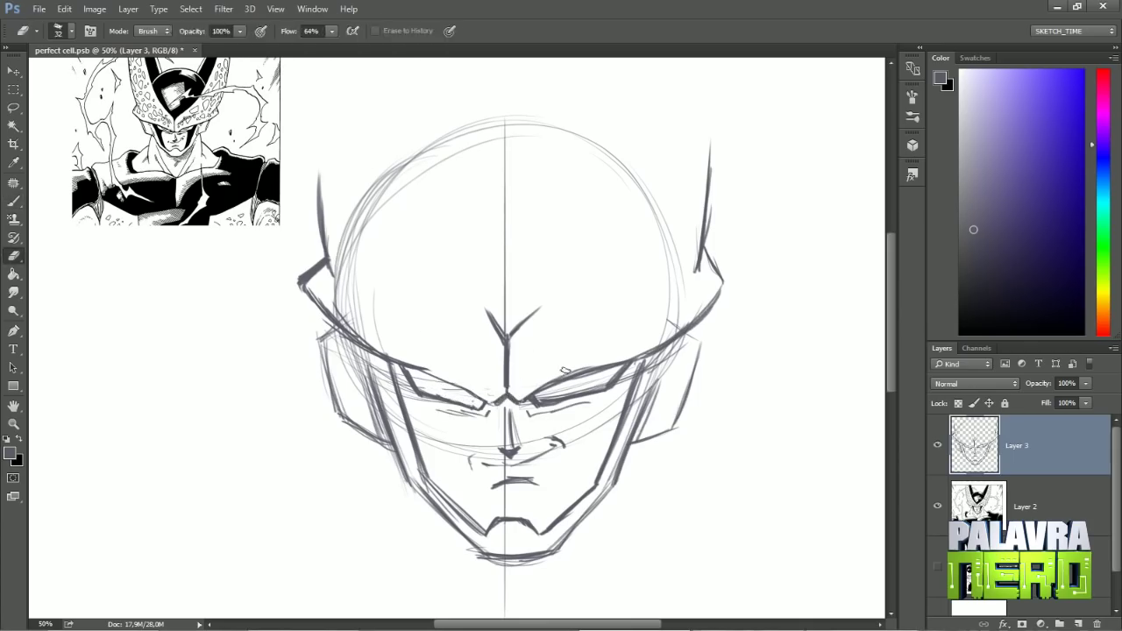
{"action": "left_click_drag", "start_coordinate": [459, 400], "coordinate": [435, 375]}
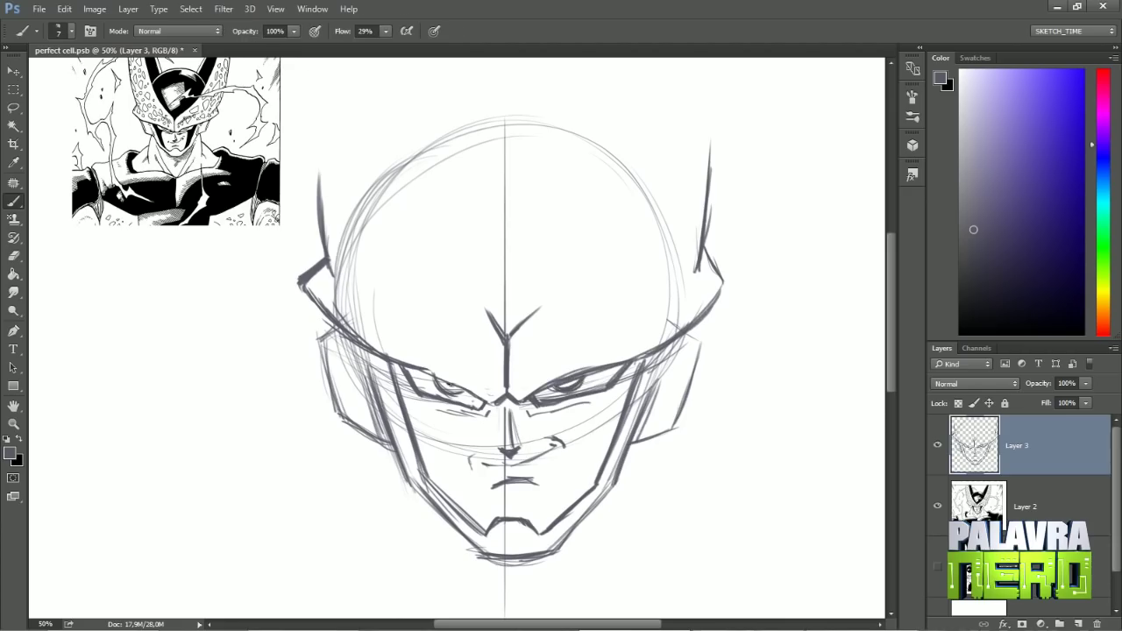
Step: Sketch the sides of the neck, the sloping shoulder lines and the diagonal neck muscles below the jaw
{"action": "scroll", "coordinate": [456, 333], "scroll_direction": "down", "scroll_amount": 2}
{"action": "mouse_move", "coordinate": [380, 377]}
{"action": "left_mouse_down"}
{"action": "mouse_move", "coordinate": [377, 533]}
{"action": "mouse_move", "coordinate": [365, 553]}
{"action": "left_mouse_up"}
{"action": "mouse_move", "coordinate": [638, 374]}
{"action": "left_mouse_down"}
{"action": "mouse_move", "coordinate": [661, 531]}
{"action": "mouse_move", "coordinate": [673, 526]}
{"action": "left_mouse_up"}
{"action": "left_click_drag", "start_coordinate": [382, 451], "coordinate": [246, 596]}
{"action": "left_click_drag", "start_coordinate": [653, 438], "coordinate": [779, 551]}
{"action": "left_click_drag", "start_coordinate": [419, 430], "coordinate": [498, 609]}
{"action": "left_click_drag", "start_coordinate": [523, 614], "coordinate": [612, 421]}
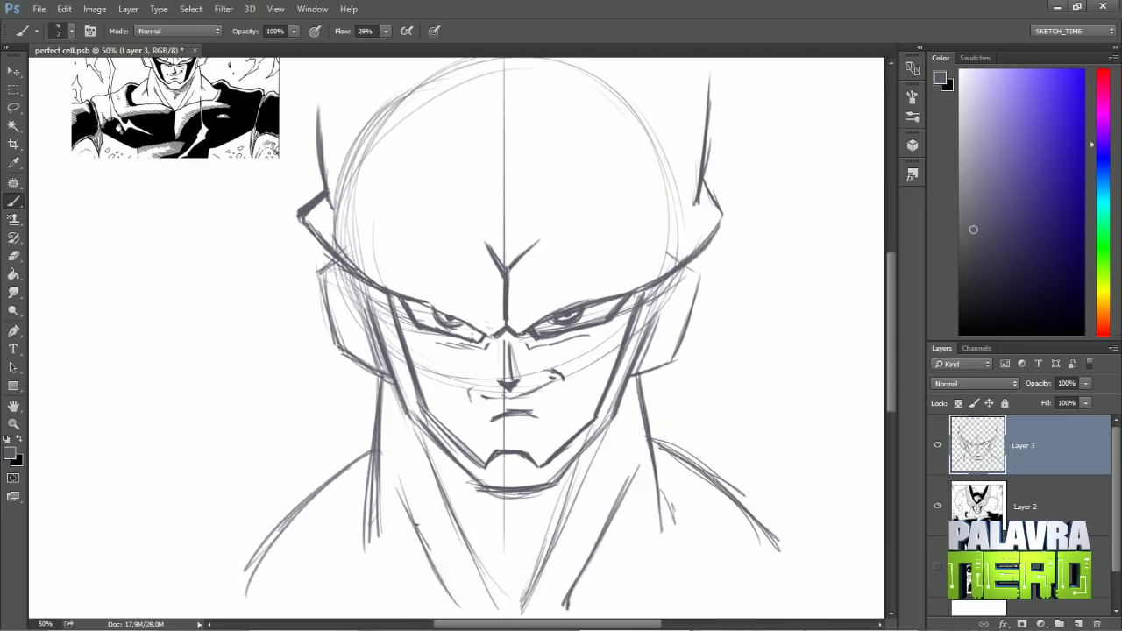
Step: Hatch a shadow in the throat hollow between the neck muscles with short diagonal strokes
{"action": "left_click_drag", "start_coordinate": [539, 500], "coordinate": [517, 528]}
{"action": "left_click_drag", "start_coordinate": [474, 551], "coordinate": [434, 609]}
{"action": "left_click_drag", "start_coordinate": [544, 500], "coordinate": [502, 558]}
{"action": "left_click_drag", "start_coordinate": [534, 532], "coordinate": [503, 603]}
Step: Sketch the chest armour's upper edge with its centre line and the raised shoulder pieces on both sides
{"action": "key", "text": "ctrl+minus"}
{"action": "mouse_move", "coordinate": [498, 529]}
{"action": "left_mouse_down"}
{"action": "mouse_move", "coordinate": [686, 514]}
{"action": "mouse_move", "coordinate": [675, 515]}
{"action": "left_mouse_up"}
{"action": "mouse_move", "coordinate": [505, 526]}
{"action": "left_mouse_down"}
{"action": "mouse_move", "coordinate": [355, 518]}
{"action": "mouse_move", "coordinate": [474, 519]}
{"action": "left_mouse_up"}
{"action": "left_click_drag", "start_coordinate": [330, 480], "coordinate": [342, 528]}
{"action": "left_click_drag", "start_coordinate": [354, 459], "coordinate": [309, 488]}
{"action": "left_click_drag", "start_coordinate": [335, 474], "coordinate": [259, 500]}
{"action": "left_click_drag", "start_coordinate": [707, 526], "coordinate": [641, 530]}
{"action": "left_click_drag", "start_coordinate": [351, 523], "coordinate": [321, 538]}
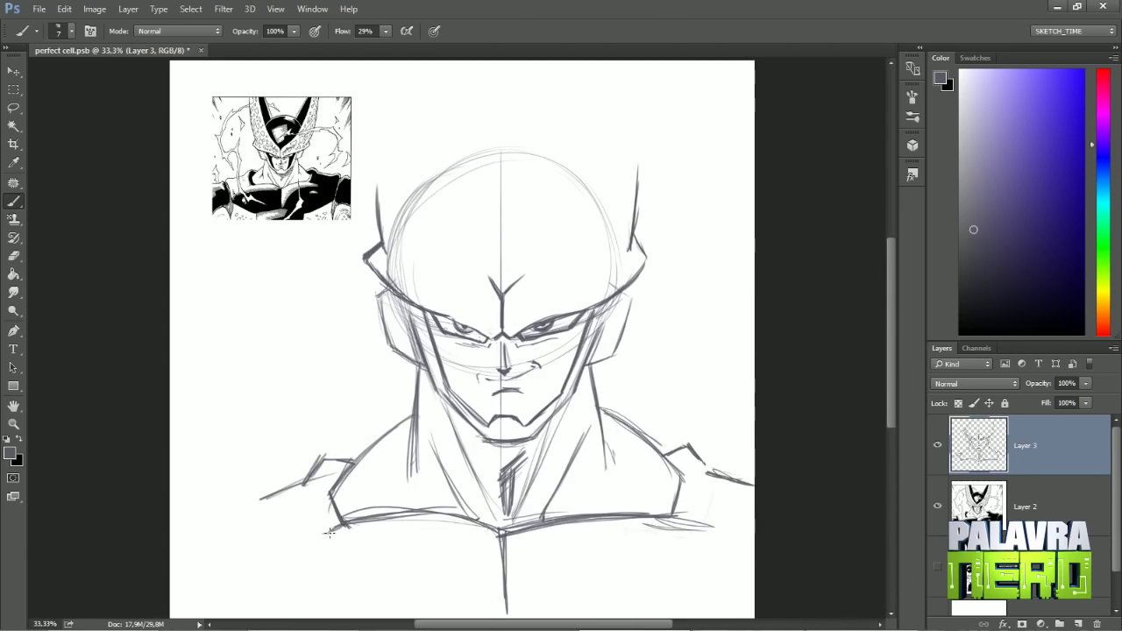
{"action": "left_click_drag", "start_coordinate": [303, 494], "coordinate": [263, 588]}
Step: Move the sketch layer down and slightly left on the canvas to make room above the head
{"action": "key", "text": "v"}
{"action": "scroll", "coordinate": [413, 426], "scroll_direction": "up", "scroll_amount": 3}
{"action": "scroll", "coordinate": [412, 419], "scroll_direction": "down", "scroll_amount": 3}
{"action": "left_click_drag", "start_coordinate": [413, 420], "coordinate": [413, 470]}
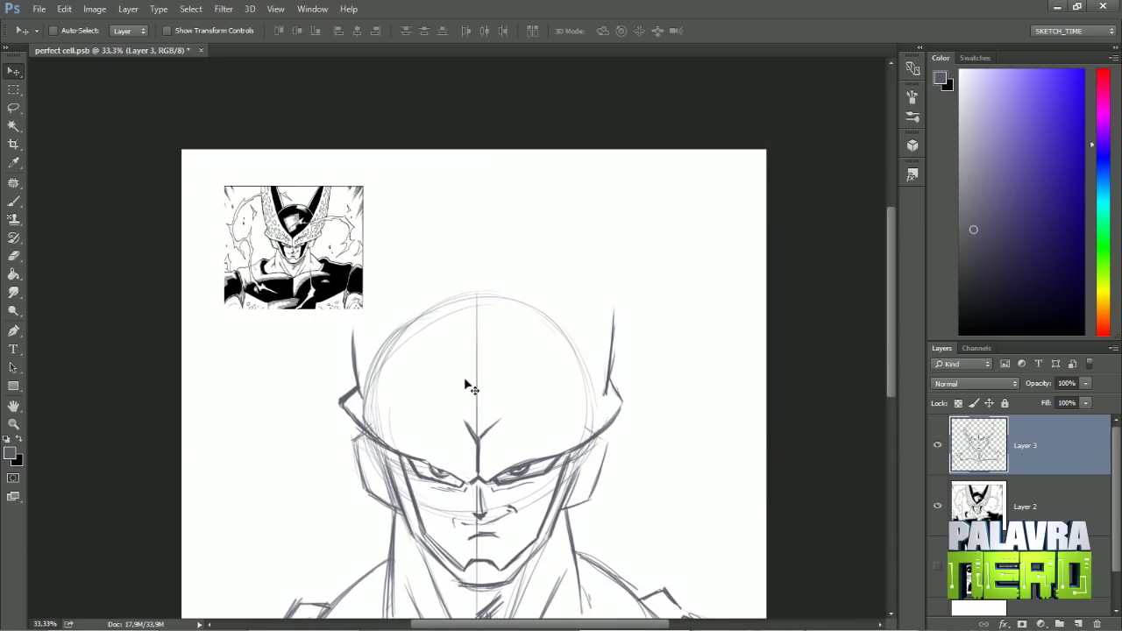
Step: Draw the V-shaped crest converging at the brow, its domed top edge and the highlight outline inside it
{"action": "key", "text": "b"}
{"action": "left_click_drag", "start_coordinate": [400, 244], "coordinate": [474, 428]}
{"action": "left_click_drag", "start_coordinate": [583, 230], "coordinate": [502, 409]}
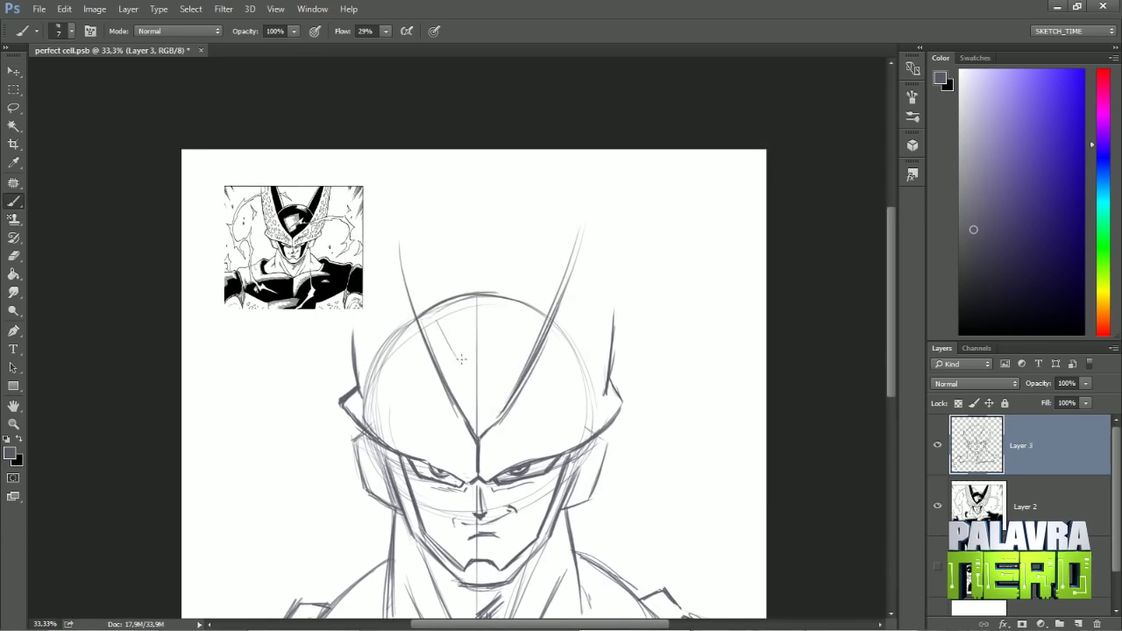
{"action": "left_click_drag", "start_coordinate": [458, 376], "coordinate": [480, 353]}
Step: Draw the inner and outer edges of the two tall horns rising from the helmet
{"action": "key", "text": "ctrl+plus"}
{"action": "left_click_drag", "start_coordinate": [395, 297], "coordinate": [361, 89]}
{"action": "left_click_drag", "start_coordinate": [437, 292], "coordinate": [379, 133]}
{"action": "left_click_drag", "start_coordinate": [443, 286], "coordinate": [390, 128]}
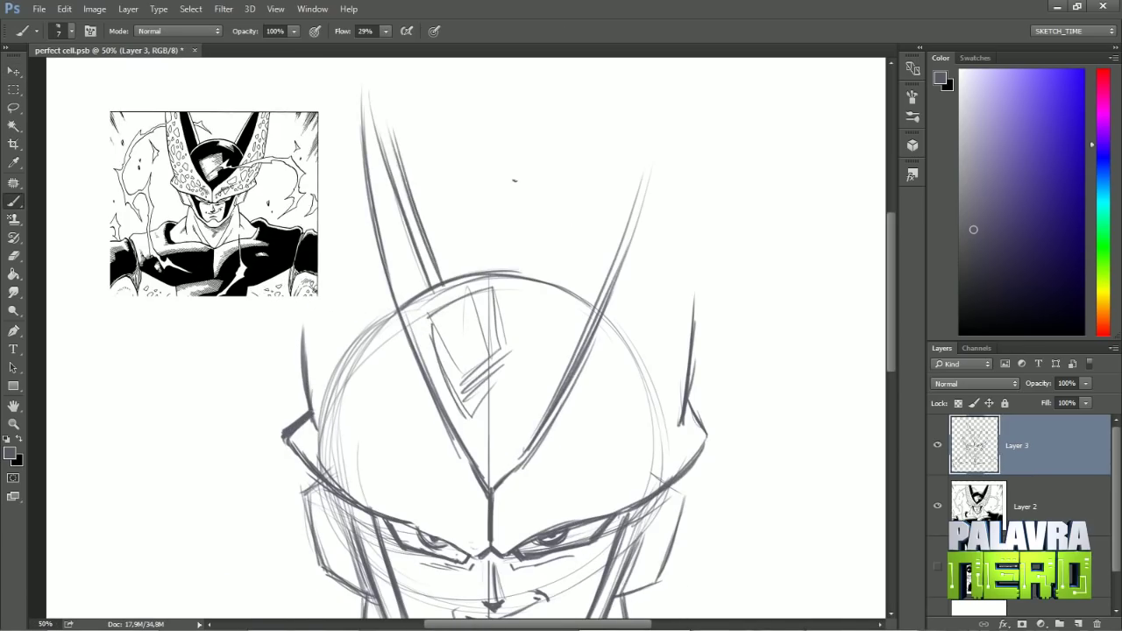
{"action": "left_click_drag", "start_coordinate": [552, 290], "coordinate": [613, 158]}
{"action": "left_click_drag", "start_coordinate": [569, 289], "coordinate": [628, 147]}
{"action": "left_click_drag", "start_coordinate": [307, 380], "coordinate": [289, 73]}
{"action": "left_click_drag", "start_coordinate": [695, 349], "coordinate": [724, 73]}
{"action": "key", "text": "ctrl+minus"}
{"action": "key", "text": "ctrl+minus"}
Step: Enlarge the sketch with Free Transform to fill the canvas and rotate it by -1.61 degrees
{"action": "key", "text": "ctrl+t"}
{"action": "mouse_move", "coordinate": [571, 316]}
{"action": "left_mouse_down"}
{"action": "mouse_move", "coordinate": [672, 318]}
{"action": "mouse_move", "coordinate": [602, 305]}
{"action": "mouse_move", "coordinate": [647, 118]}
{"action": "left_mouse_up"}
{"action": "key", "text": "ctrl+minus"}
{"action": "key", "text": "Return"}
{"action": "key", "text": "ctrl+t"}
{"action": "key", "text": "ctrl+plus"}
{"action": "key", "text": "ctrl+plus"}
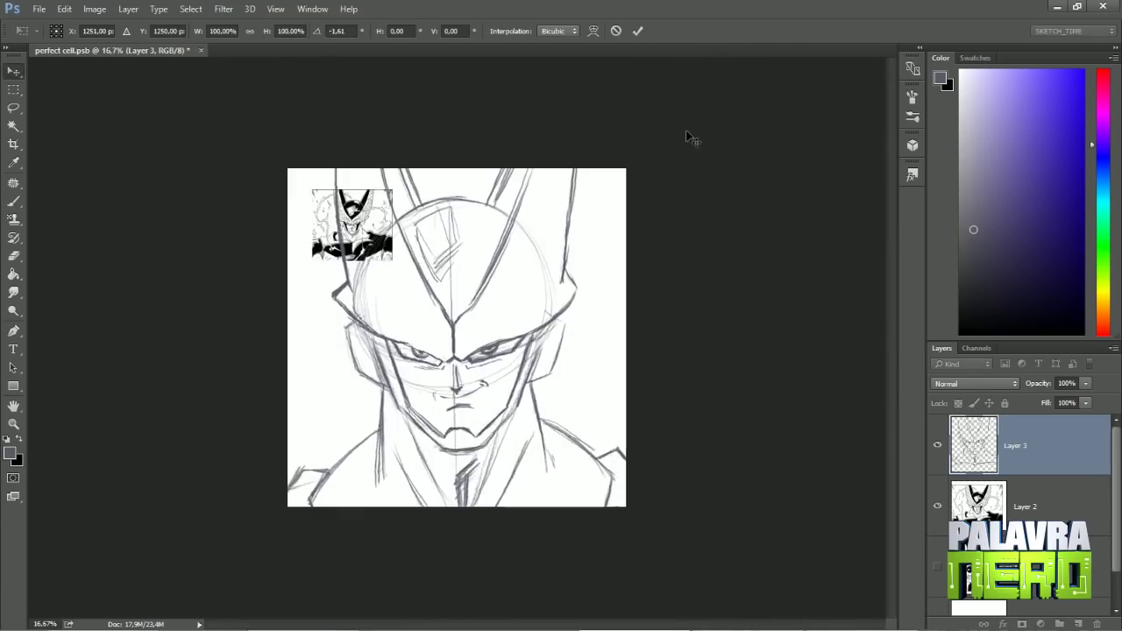
{"action": "key", "text": "Return"}
Step: Place the sketch layer beneath the reference layer and move the reference image closer to the canvas's upper-left corner
{"action": "key", "text": "b"}
{"action": "key", "text": "ctrl+bracketleft"}
{"action": "key", "text": "v"}
{"action": "left_click_drag", "start_coordinate": [272, 140], "coordinate": [251, 115]}
{"action": "scroll", "coordinate": [305, 396], "scroll_direction": "up", "scroll_amount": 1}
{"action": "key", "text": "b"}
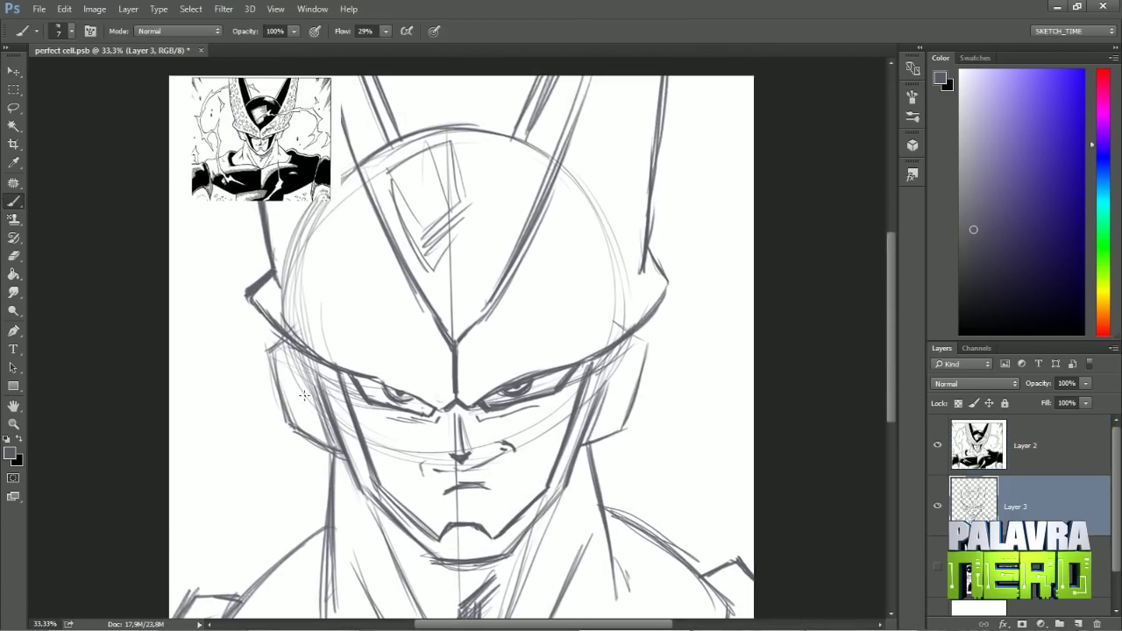
Step: Erase the helmet's side pieces beside the cheeks and redraw them closer to the face
{"action": "key", "text": "e"}
{"action": "left_click_drag", "start_coordinate": [320, 419], "coordinate": [333, 452]}
{"action": "left_click_drag", "start_coordinate": [613, 369], "coordinate": [640, 438]}
{"action": "key", "text": "b"}
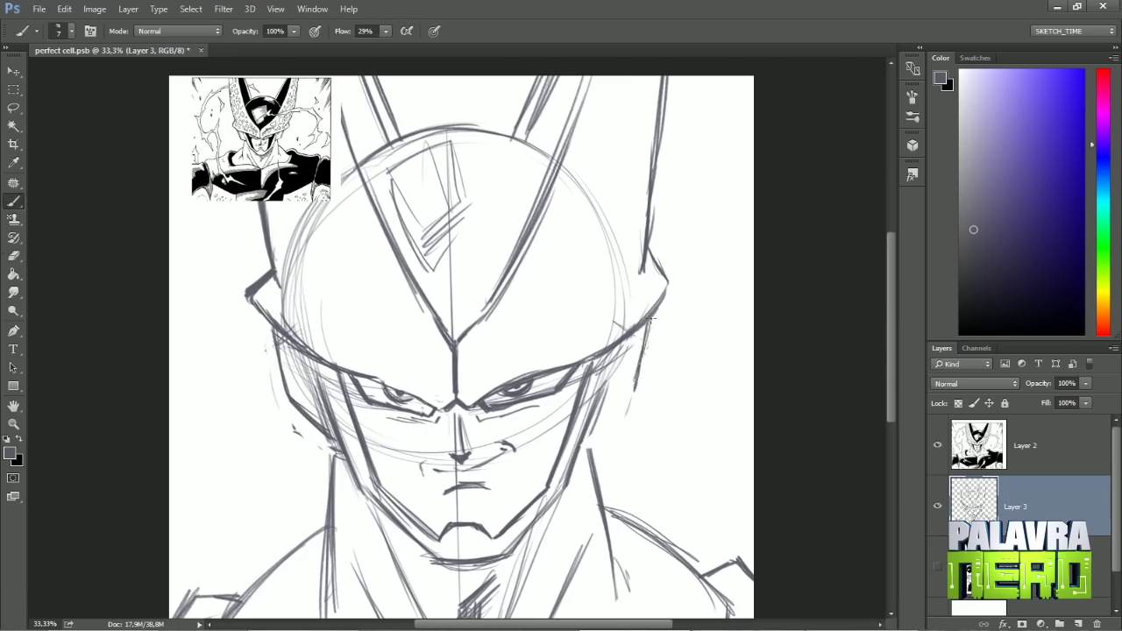
{"action": "left_click_drag", "start_coordinate": [649, 323], "coordinate": [628, 401]}
{"action": "key", "text": "e"}
{"action": "key", "text": "b"}
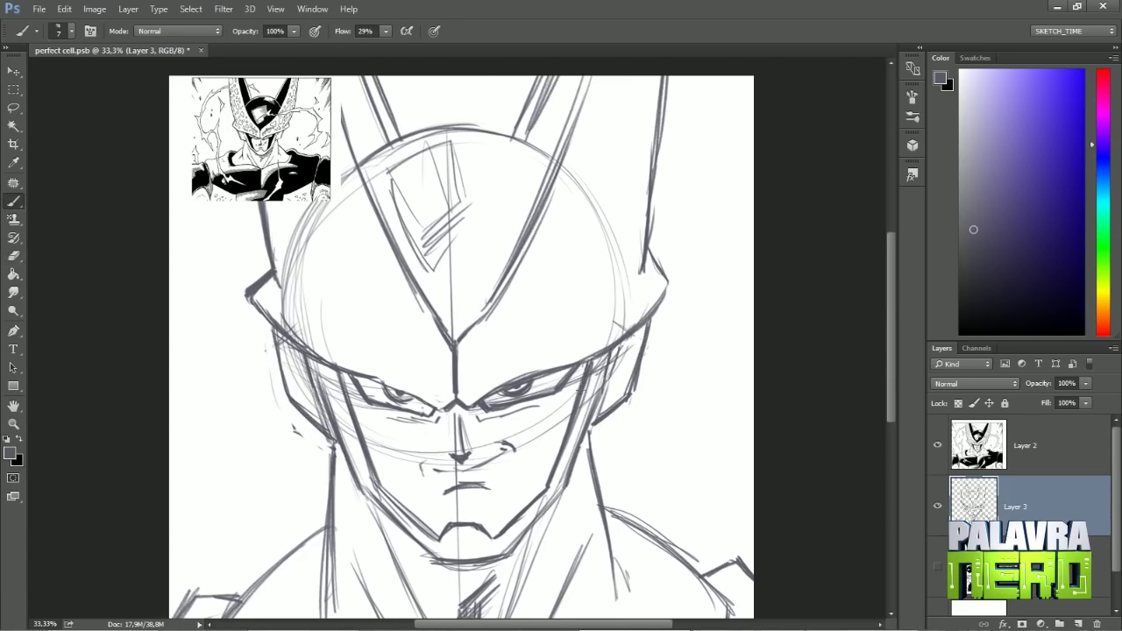
Step: Draw the cheek stripes below both eyes, hatch them dark and shade the throat under the chin
{"action": "left_click_drag", "start_coordinate": [347, 374], "coordinate": [391, 493]}
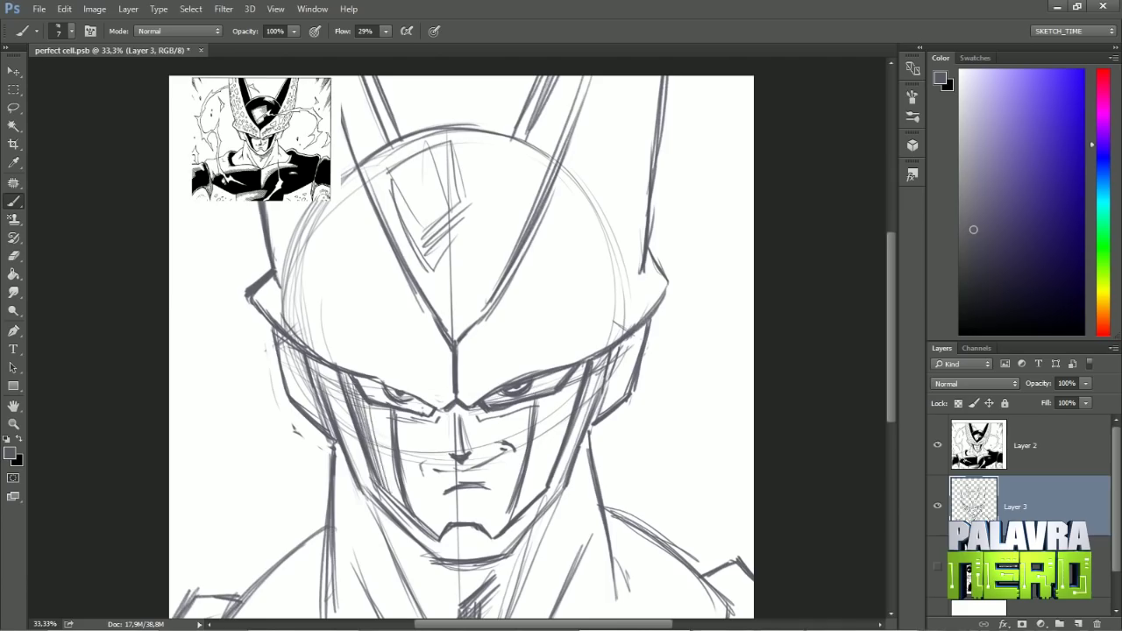
{"action": "left_click_drag", "start_coordinate": [540, 399], "coordinate": [519, 513]}
{"action": "left_click_drag", "start_coordinate": [553, 399], "coordinate": [526, 508]}
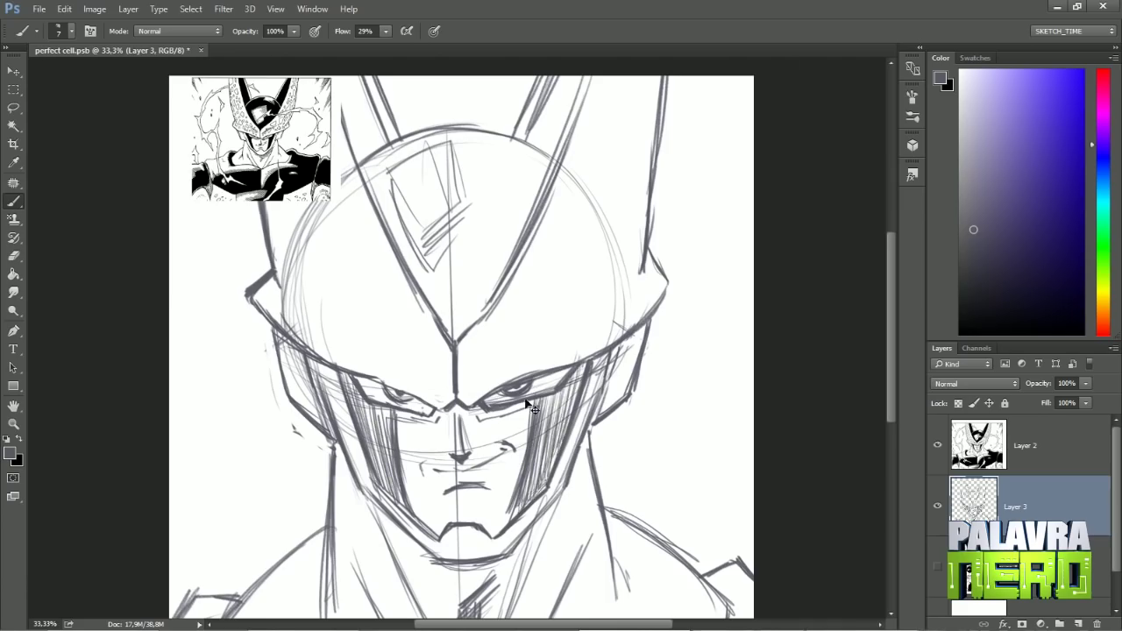
{"action": "key", "text": "ctrl+plus"}
{"action": "key", "text": "ctrl+minus"}
{"action": "key", "text": "ctrl+minus"}
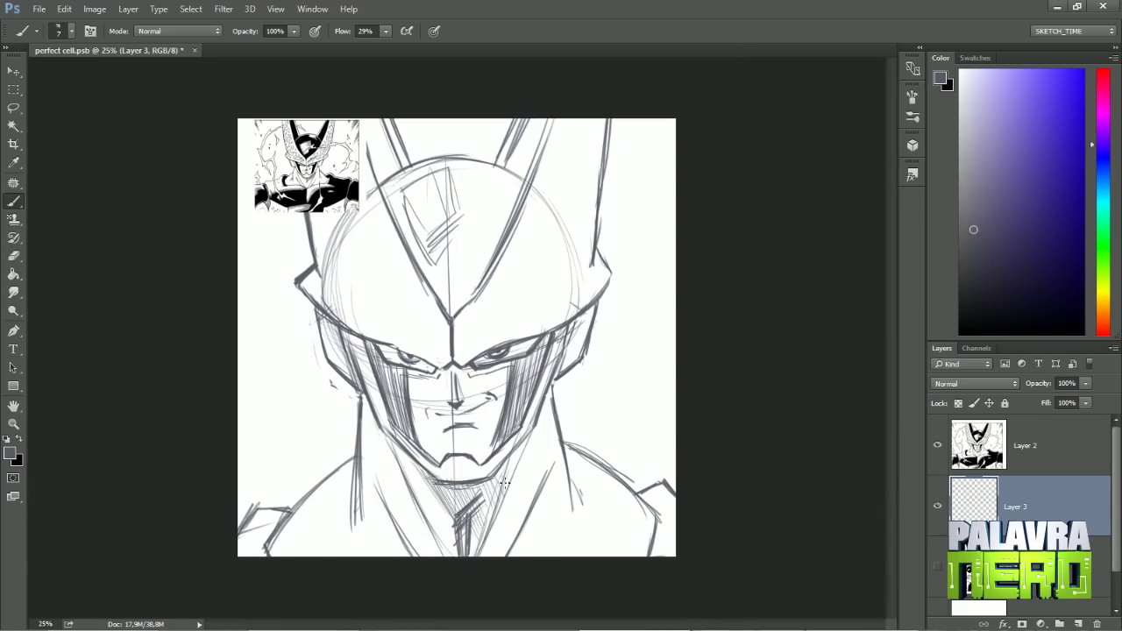
Step: Draw a second arc inside the crest's domed top edge to form a rim
{"action": "key", "text": "ctrl+plus"}
{"action": "key", "text": "r"}
{"action": "left_click_drag", "start_coordinate": [428, 316], "coordinate": [362, 383]}
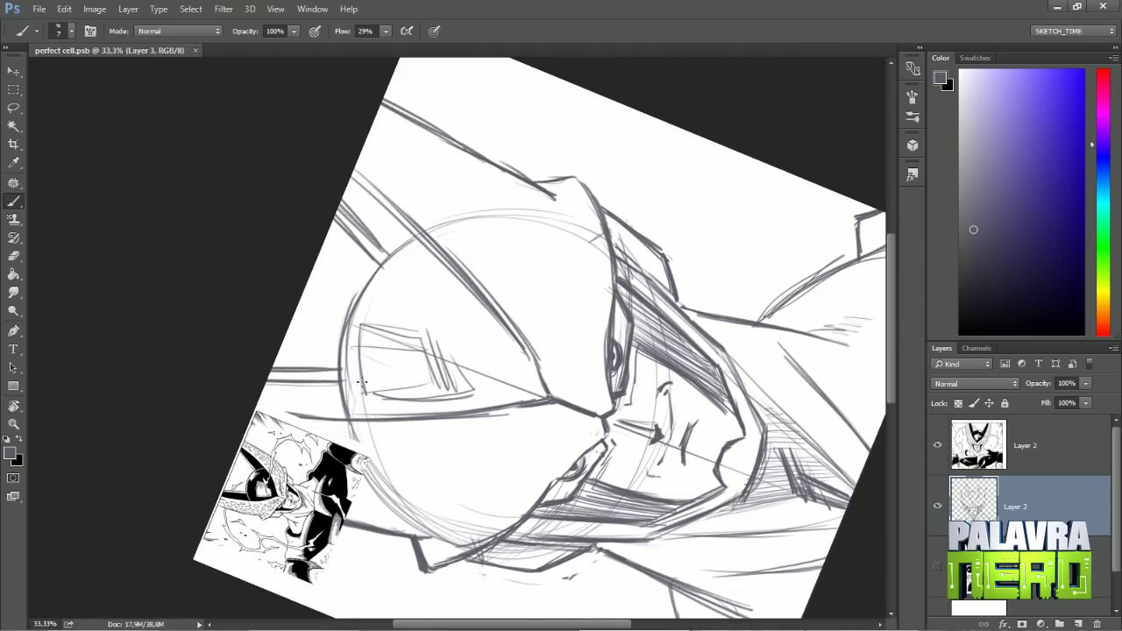
{"action": "key", "text": "r"}
{"action": "mouse_move", "coordinate": [401, 269]}
{"action": "left_mouse_down"}
{"action": "mouse_move", "coordinate": [463, 225]}
{"action": "mouse_move", "coordinate": [342, 403]}
{"action": "left_mouse_up"}
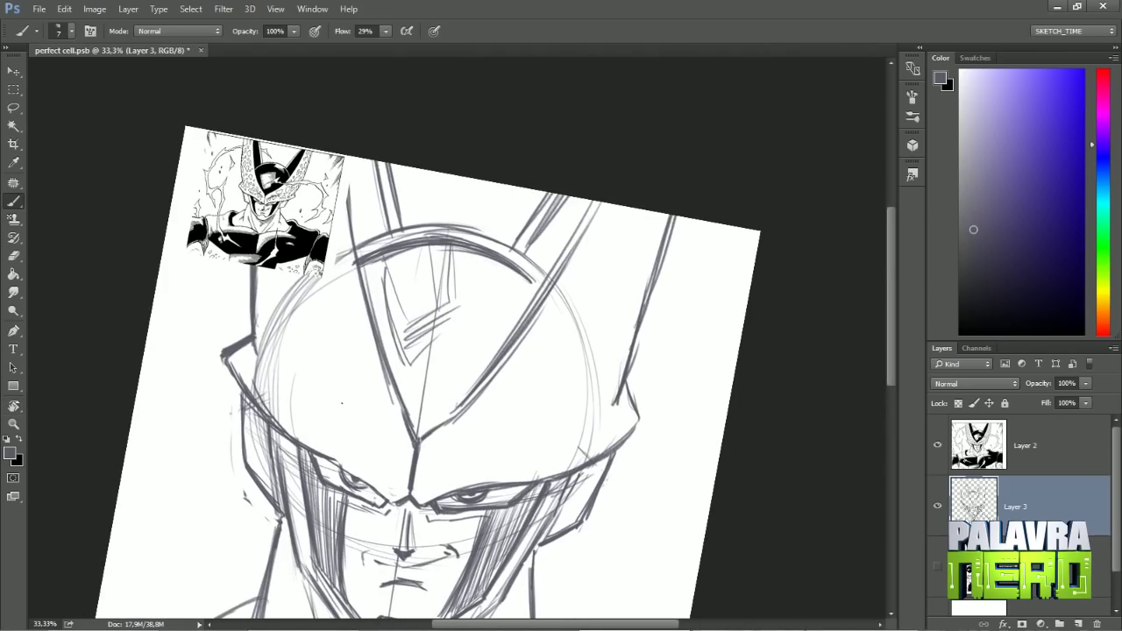
Step: Hatch a dark band along the crest's left edge and another beside the central highlight
{"action": "mouse_move", "coordinate": [358, 281]}
{"action": "left_mouse_down"}
{"action": "mouse_move", "coordinate": [402, 407]}
{"action": "mouse_move", "coordinate": [385, 347]}
{"action": "left_mouse_up"}
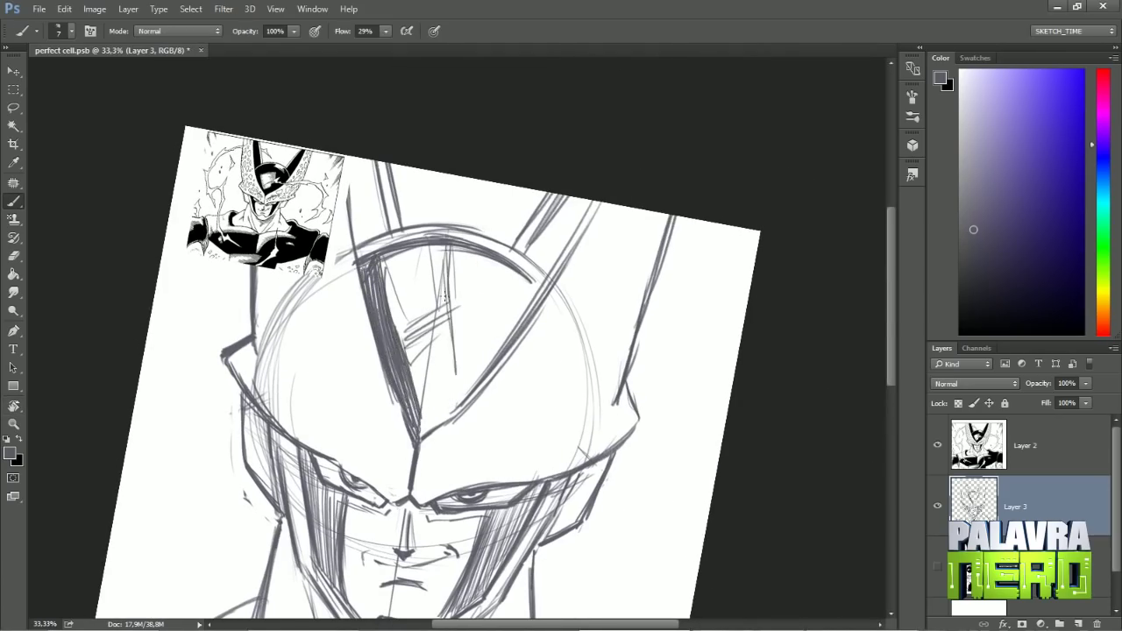
{"action": "left_click_drag", "start_coordinate": [444, 296], "coordinate": [460, 396]}
{"action": "left_click_drag", "start_coordinate": [460, 245], "coordinate": [470, 379]}
{"action": "key", "text": "r"}
{"action": "left_click_drag", "start_coordinate": [470, 379], "coordinate": [412, 290]}
{"action": "left_click_drag", "start_coordinate": [404, 417], "coordinate": [424, 309]}
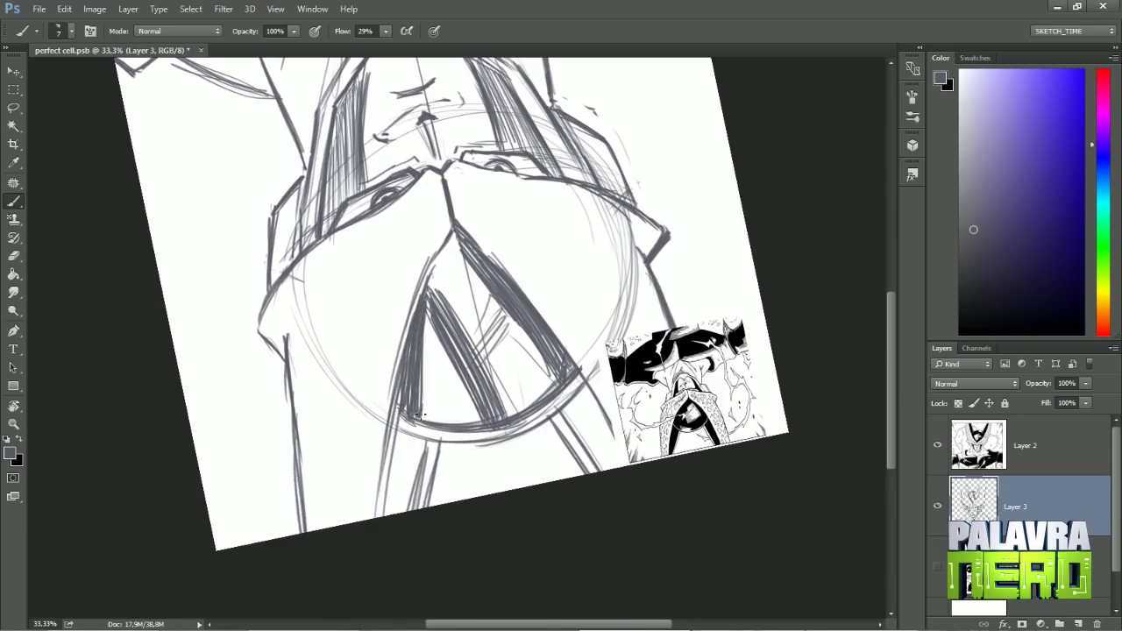
Step: Fill the crest's right half and lower tip with dense hatching, leaving the highlight open
{"action": "mouse_move", "coordinate": [419, 414]}
{"action": "left_mouse_down"}
{"action": "mouse_move", "coordinate": [443, 326]}
{"action": "mouse_move", "coordinate": [478, 346]}
{"action": "mouse_move", "coordinate": [526, 220]}
{"action": "left_mouse_up"}
{"action": "key", "text": "r"}
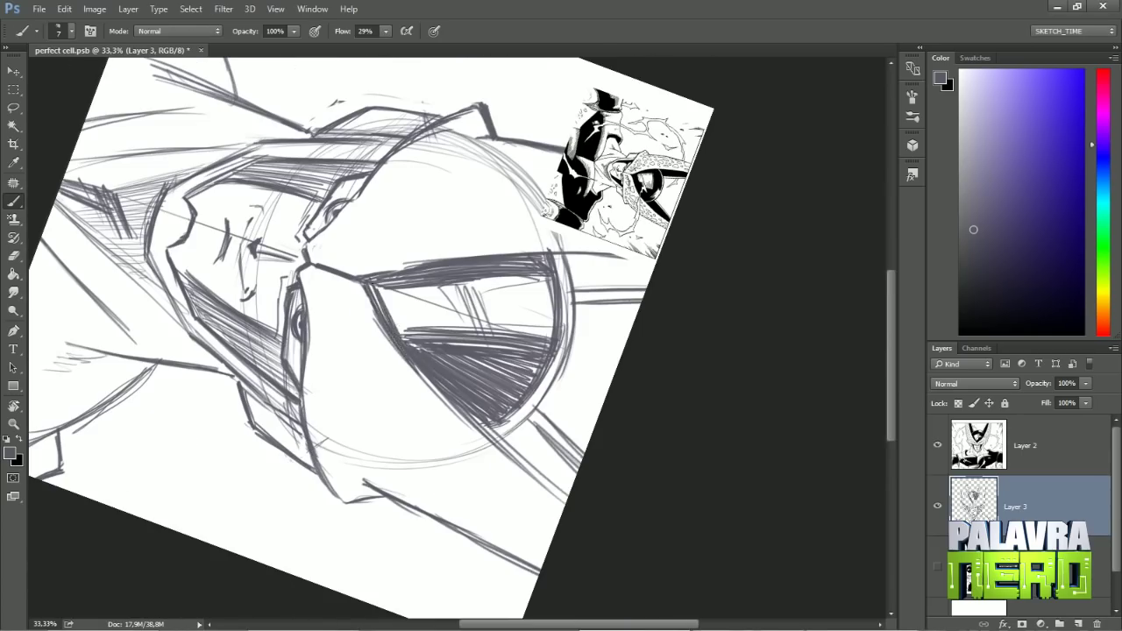
{"action": "left_click_drag", "start_coordinate": [439, 339], "coordinate": [465, 284]}
{"action": "key", "text": "r"}
{"action": "key", "text": "Escape"}
{"action": "key", "text": "ctrl+minus"}
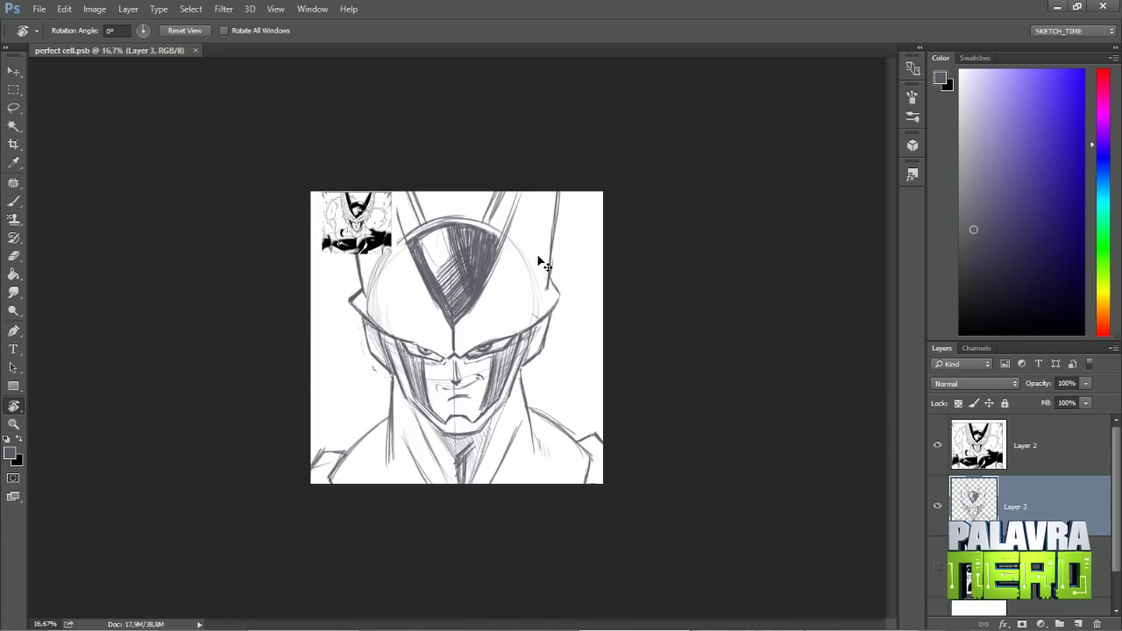
{"action": "key", "text": "ctrl+plus"}
{"action": "key", "text": "b"}
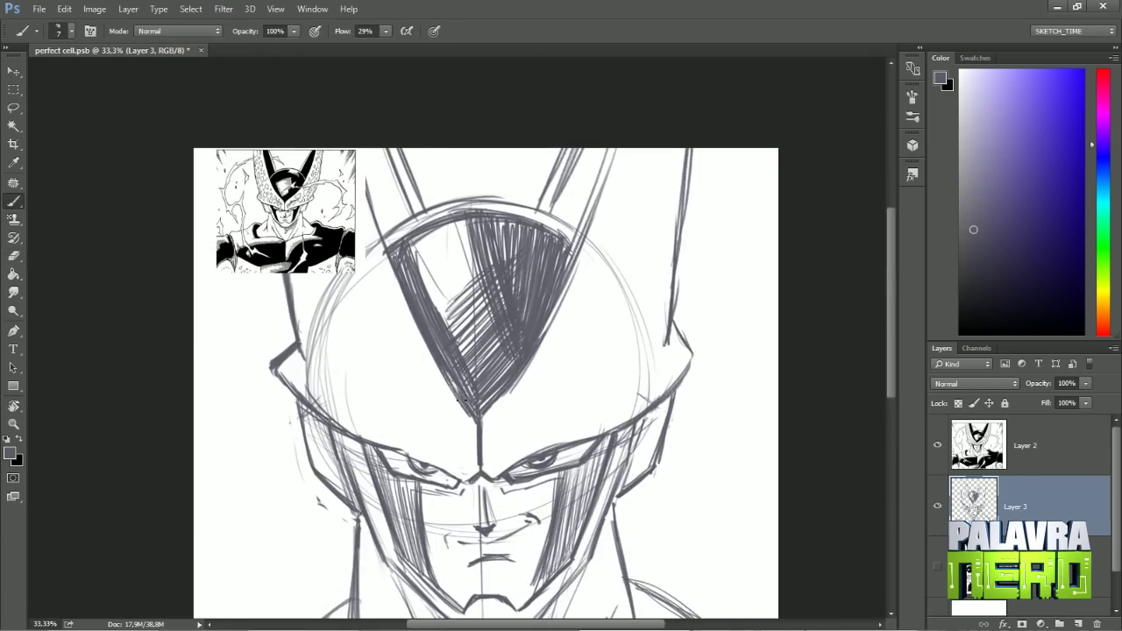
{"action": "key", "text": "e"}
{"action": "key", "text": "b"}
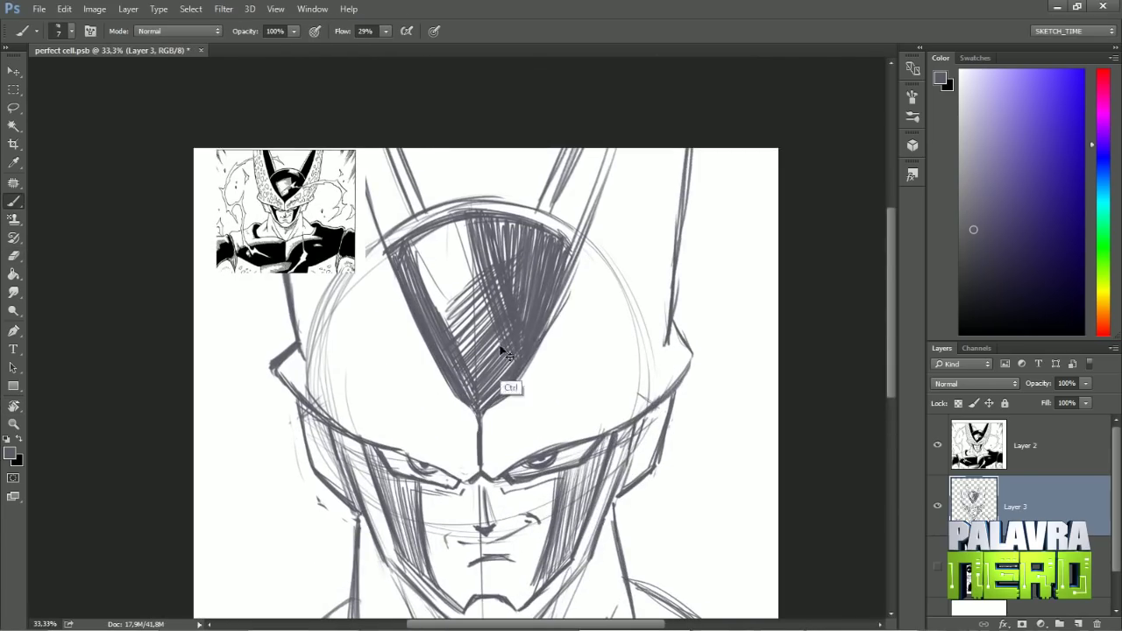
Step: Redraw the helmet's pointed side corners and sketch brow creases above both eyes
{"action": "mouse_move", "coordinate": [282, 388]}
{"action": "left_mouse_down"}
{"action": "mouse_move", "coordinate": [292, 317]}
{"action": "mouse_move", "coordinate": [272, 374]}
{"action": "left_mouse_up"}
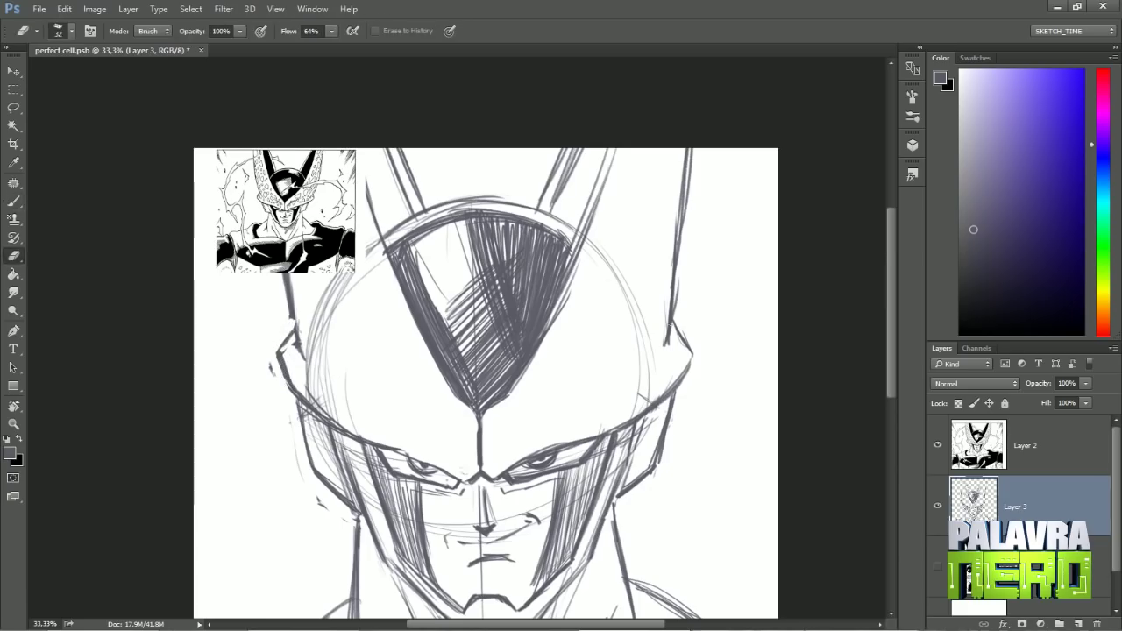
{"action": "left_click_drag", "start_coordinate": [670, 354], "coordinate": [693, 333]}
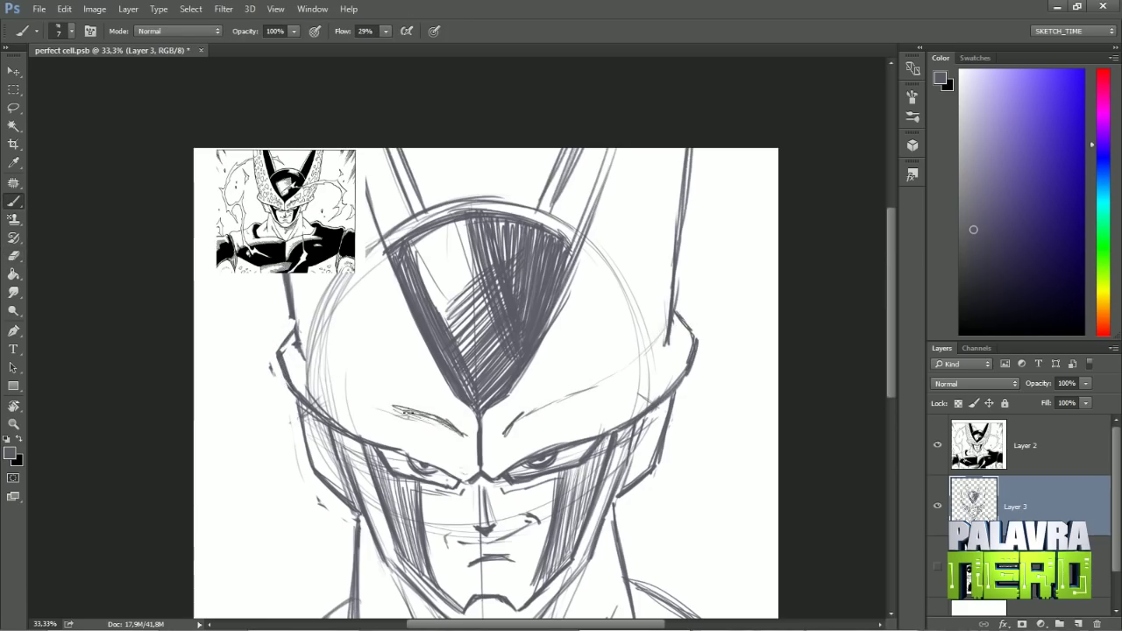
{"action": "key", "text": "ctrl+z"}
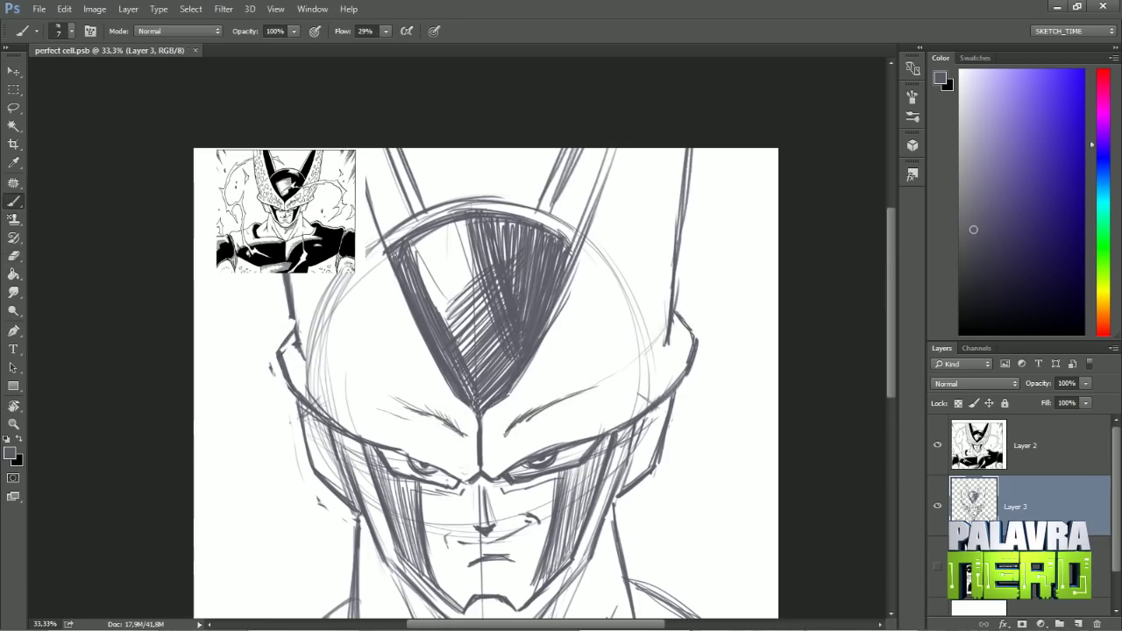
Step: Move the reference image against the canvas's left edge and hatch the inner bands of both horns
{"action": "key", "text": "r"}
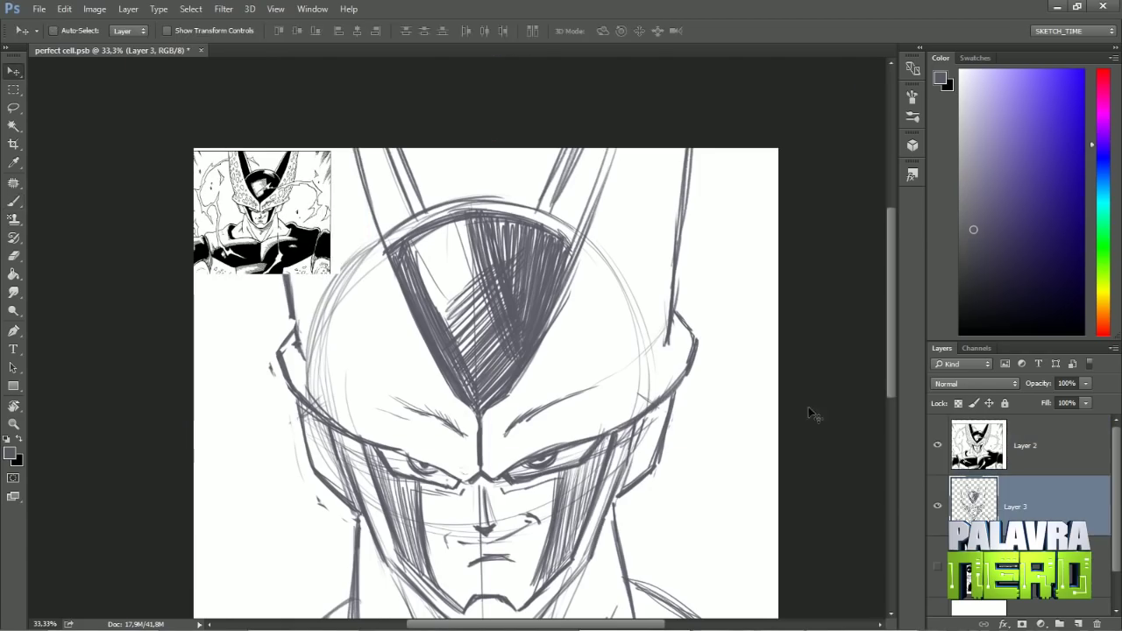
{"action": "left_click_drag", "start_coordinate": [810, 413], "coordinate": [333, 368]}
{"action": "key", "text": "r"}
{"action": "key", "text": "Escape"}
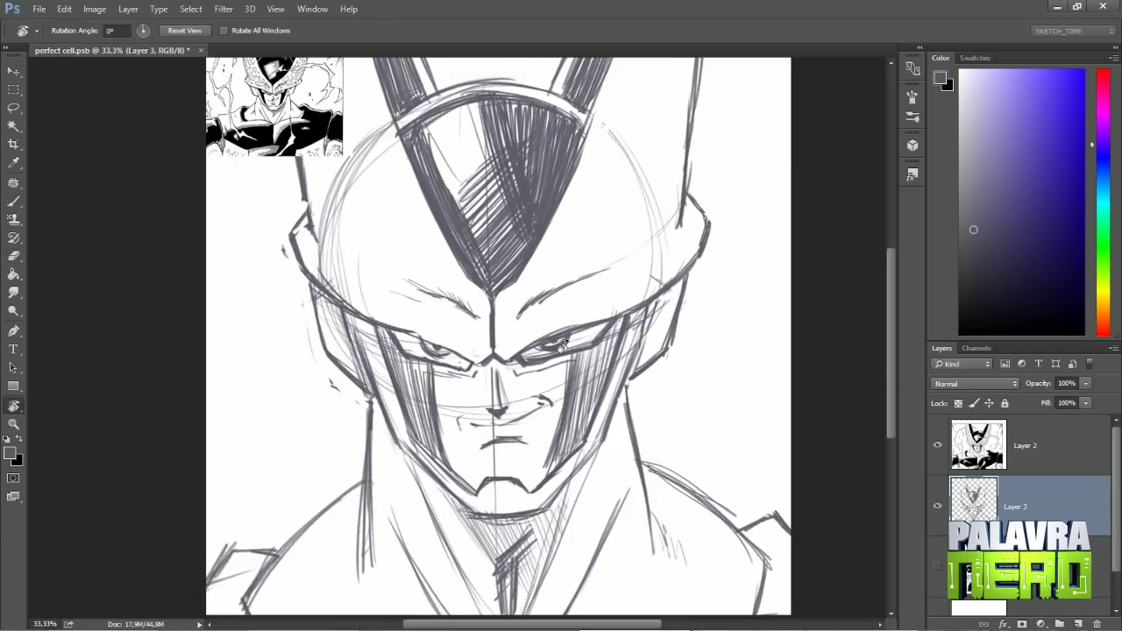
Step: Sketch small and large floating rock fragments in the empty background on both sides of the head
{"action": "mouse_move", "coordinate": [564, 470]}
{"action": "left_mouse_down"}
{"action": "mouse_move", "coordinate": [491, 368]}
{"action": "mouse_move", "coordinate": [520, 302]}
{"action": "mouse_move", "coordinate": [559, 430]}
{"action": "left_mouse_up"}
{"action": "key", "text": "e"}
{"action": "key", "text": "b"}
{"action": "key", "text": "r"}
{"action": "key", "text": "r"}
{"action": "key", "text": "Escape"}
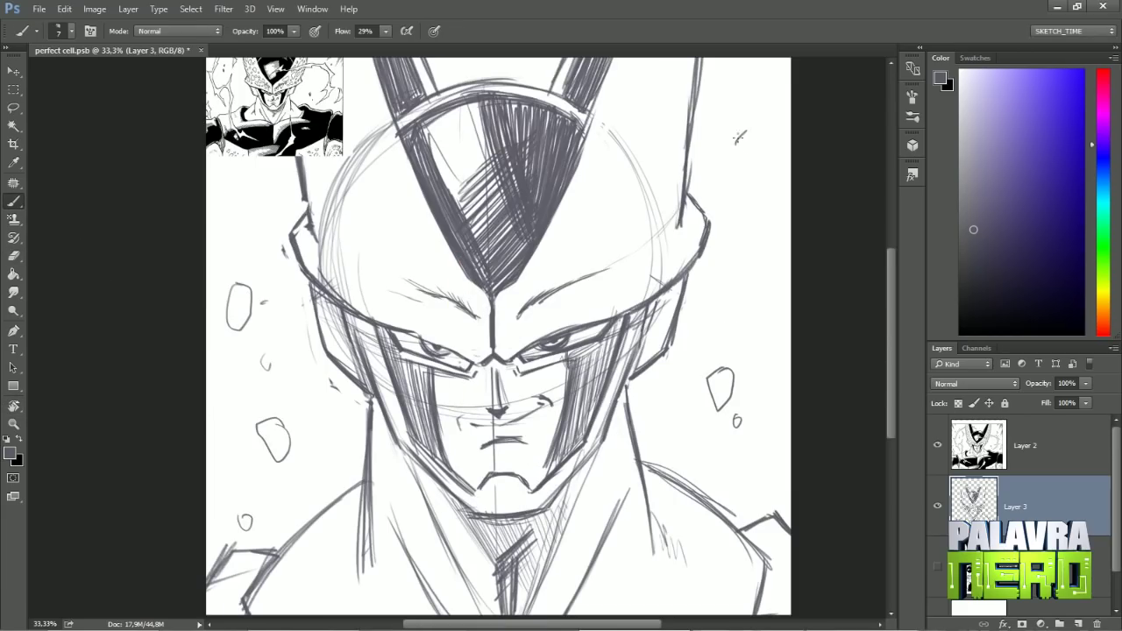
{"action": "key", "text": "r"}
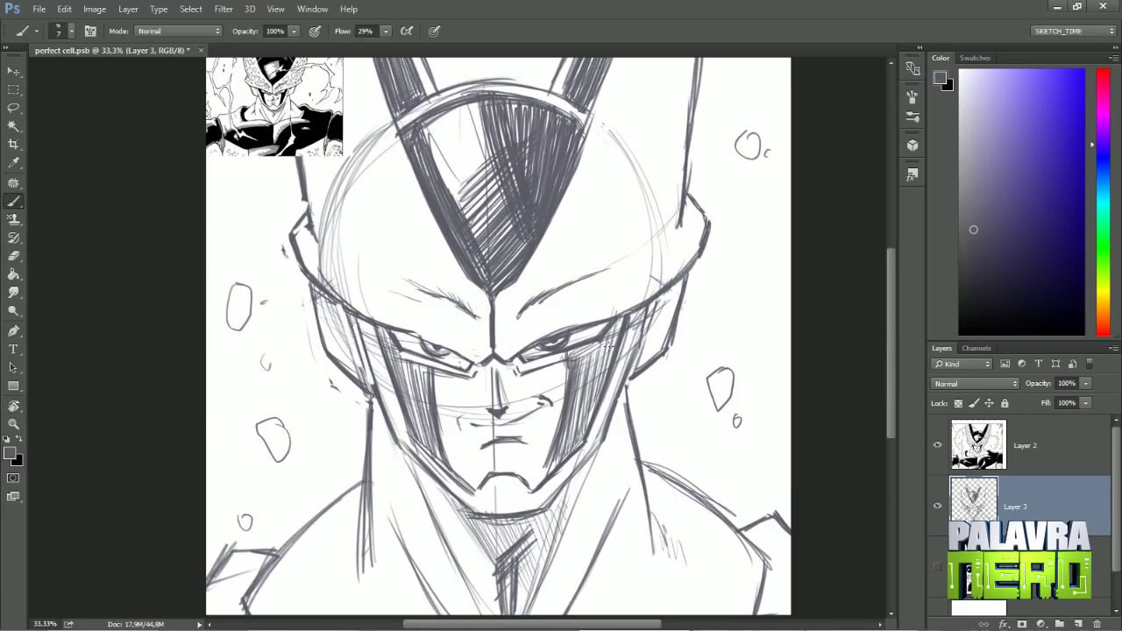
Step: Clean up the helmet's right side piece and redraw the neck's outer contours with darker lines
{"action": "key", "text": "b"}
{"action": "left_click_drag", "start_coordinate": [653, 307], "coordinate": [625, 369]}
{"action": "key", "text": "ctrl+z"}
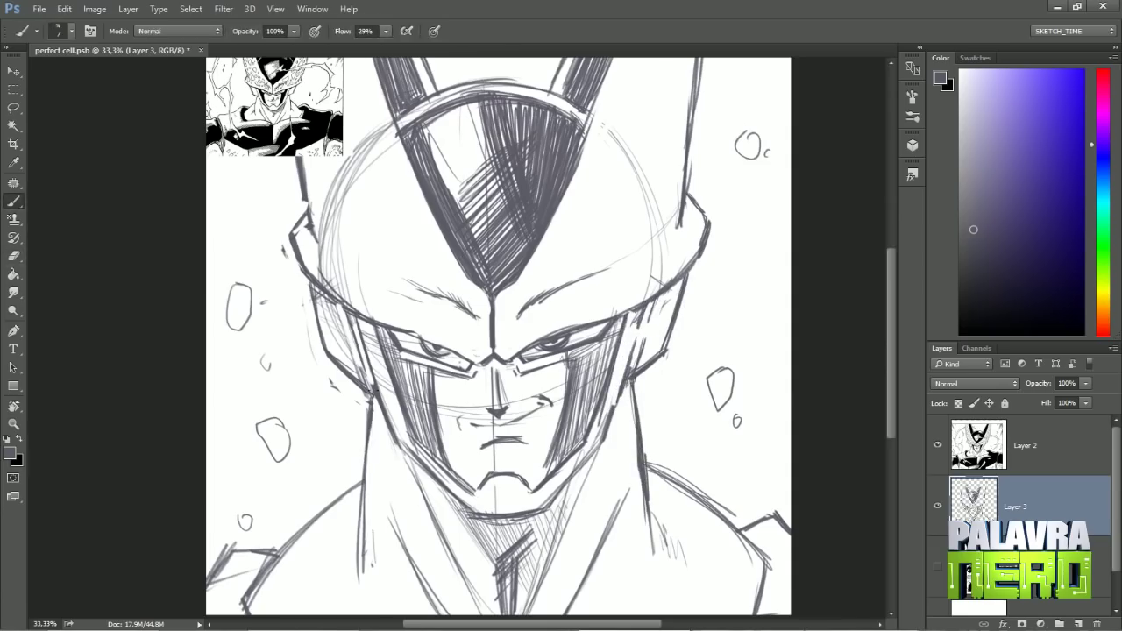
{"action": "key", "text": "e"}
{"action": "key", "text": "b"}
Step: Hatch the dark areas of both shoulder pieces and darken the left neck muscle line
{"action": "left_click_drag", "start_coordinate": [368, 519], "coordinate": [368, 403]}
{"action": "left_click_drag", "start_coordinate": [589, 377], "coordinate": [606, 425]}
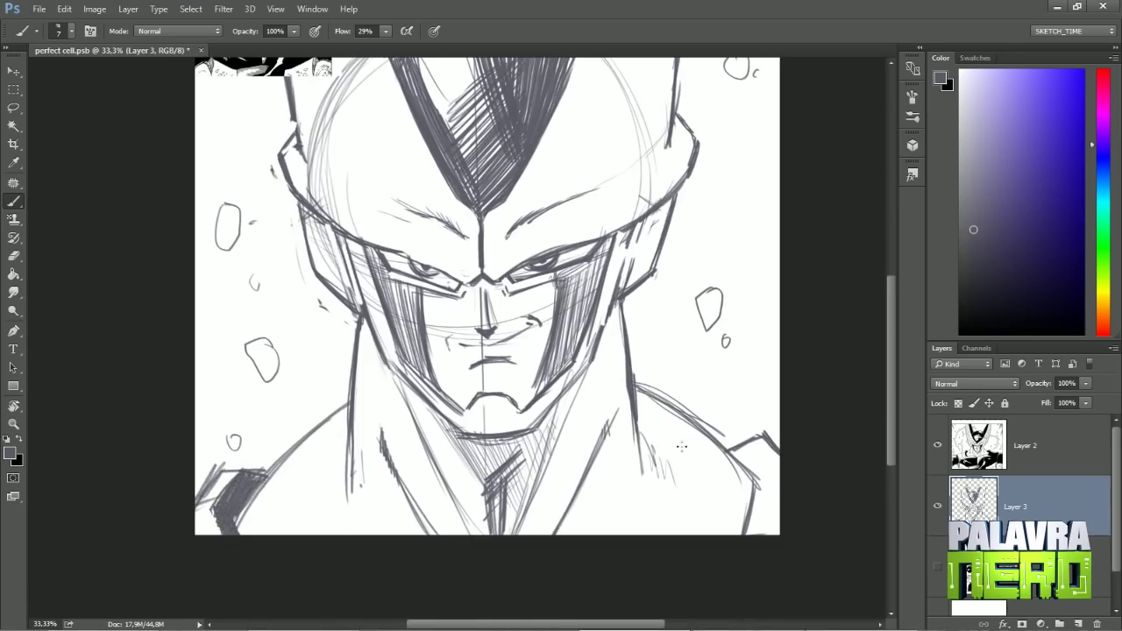
{"action": "left_click_drag", "start_coordinate": [681, 447], "coordinate": [666, 457]}
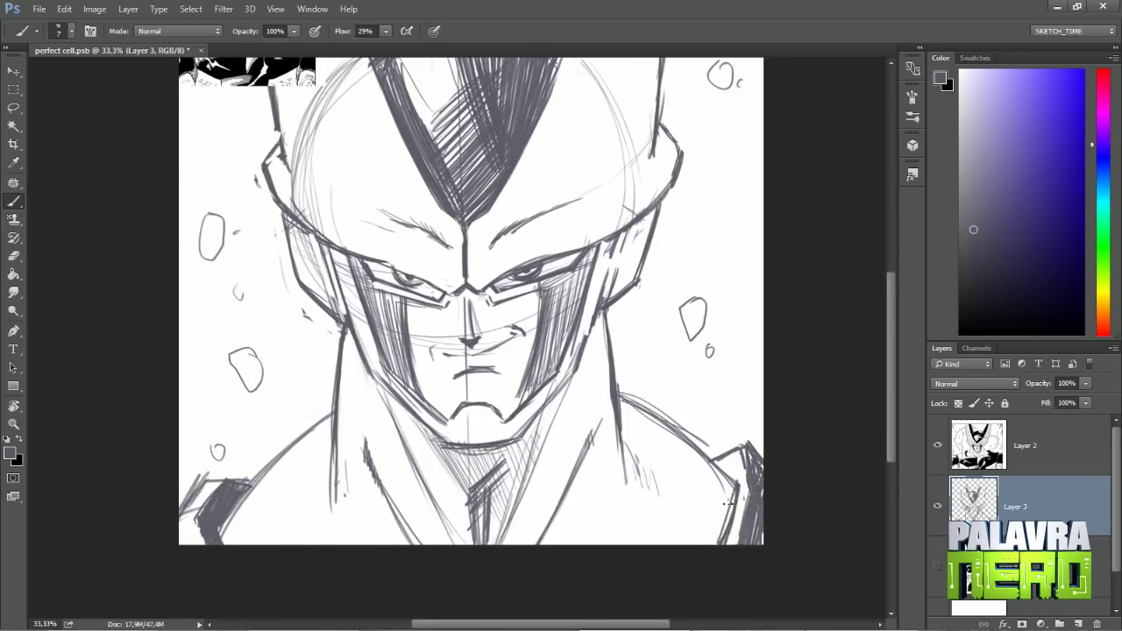
{"action": "key", "text": "ctrl+minus"}
Step: Refine the centre line joining the crest to the nose bridge and thicken the left brow crease
{"action": "key", "text": "ctrl+plus"}
{"action": "key", "text": "ctrl+plus"}
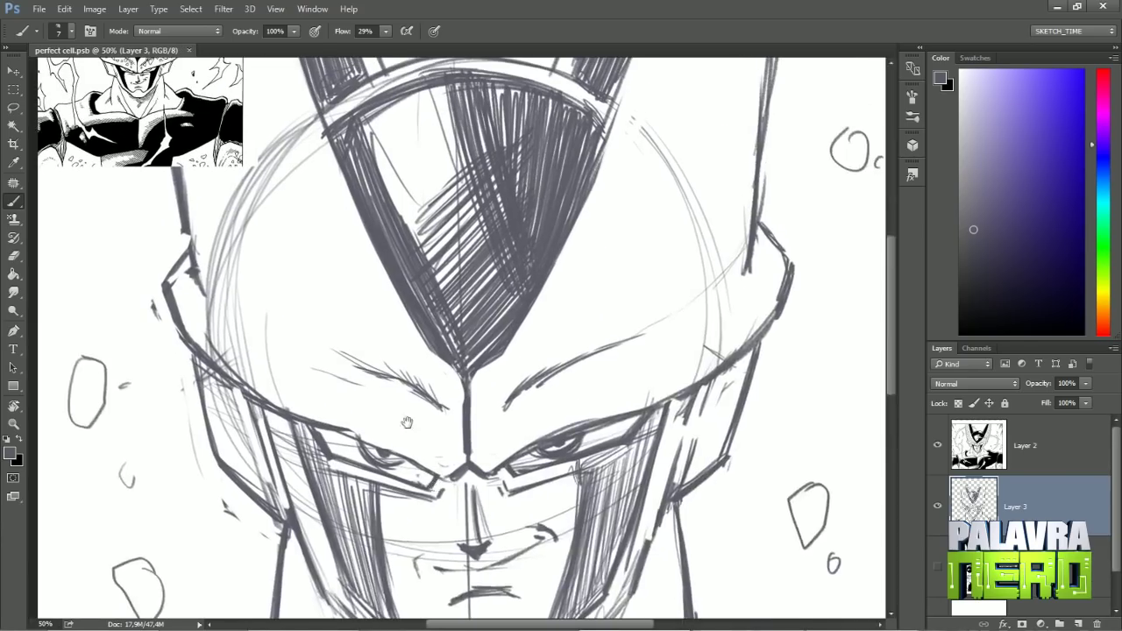
{"action": "mouse_move", "coordinate": [462, 457]}
{"action": "left_mouse_down"}
{"action": "mouse_move", "coordinate": [468, 494]}
{"action": "mouse_move", "coordinate": [491, 439]}
{"action": "left_mouse_up"}
{"action": "key", "text": "e"}
{"action": "key", "text": "b"}
{"action": "key", "text": "r"}
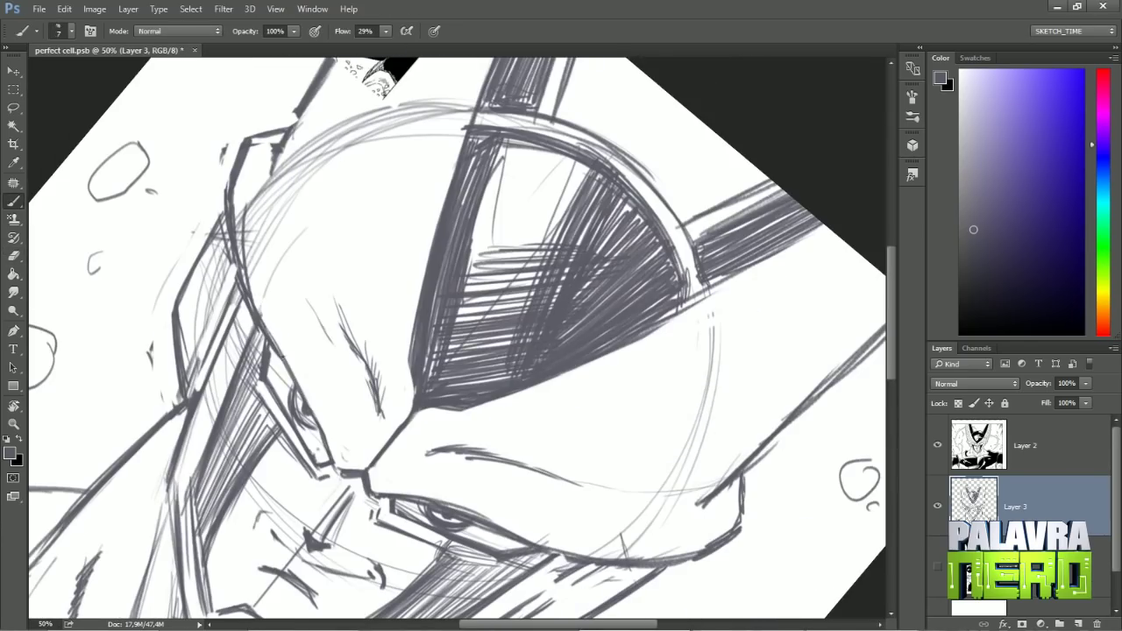
{"action": "key", "text": "e"}
{"action": "key", "text": "Escape"}
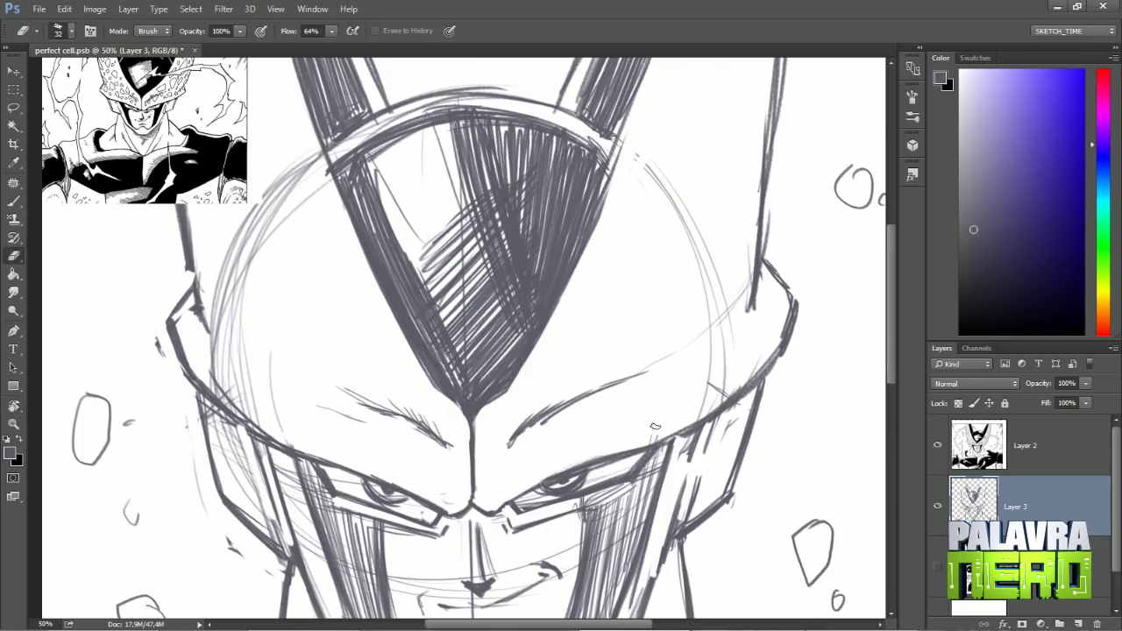
Step: Erase stray construction lines along the helmet's lower sides and redraw its pointed left and right corners with darker strokes
{"action": "left_click_drag", "start_coordinate": [655, 426], "coordinate": [746, 386]}
{"action": "key", "text": "b"}
{"action": "key", "text": "e"}
{"action": "key", "text": "b"}
{"action": "left_click_drag", "start_coordinate": [179, 289], "coordinate": [236, 346]}
{"action": "key", "text": "e"}
{"action": "mouse_move", "coordinate": [762, 263]}
{"action": "left_mouse_down"}
{"action": "mouse_move", "coordinate": [785, 345]}
{"action": "mouse_move", "coordinate": [759, 386]}
{"action": "mouse_move", "coordinate": [800, 312]}
{"action": "left_mouse_up"}
{"action": "key", "text": "b"}
{"action": "key", "text": "e"}
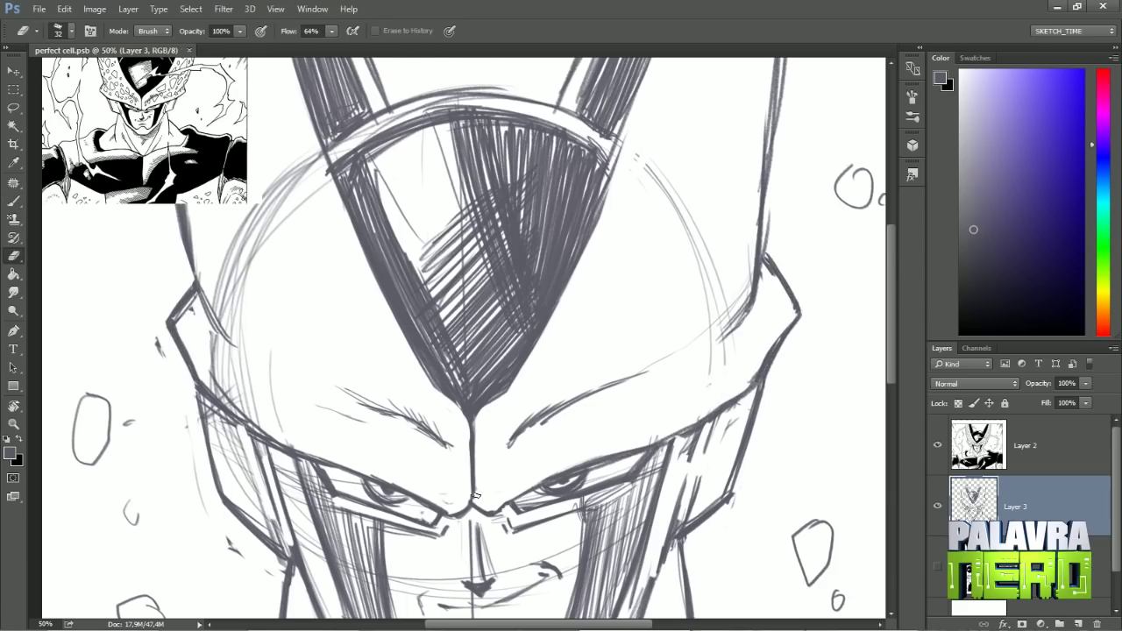
Step: Erase the dark shading inside both eyes and restate the lid and iris outlines
{"action": "key", "text": "r"}
{"action": "left_click_drag", "start_coordinate": [474, 497], "coordinate": [339, 487]}
{"action": "key", "text": "e"}
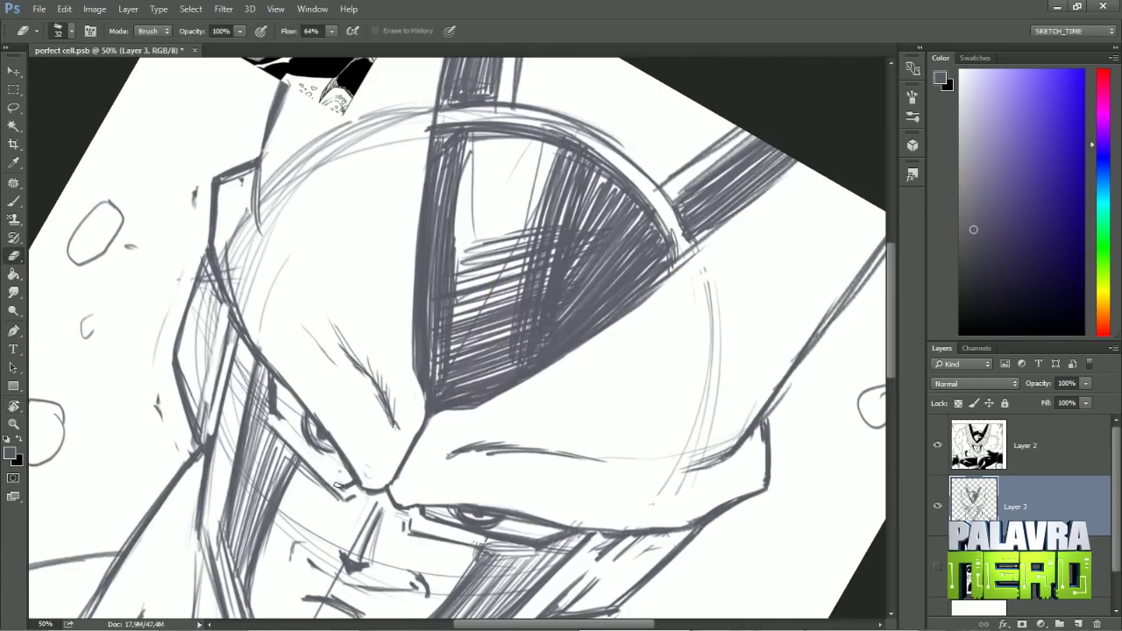
{"action": "key", "text": "r"}
{"action": "key", "text": "Escape"}
{"action": "key", "text": "b"}
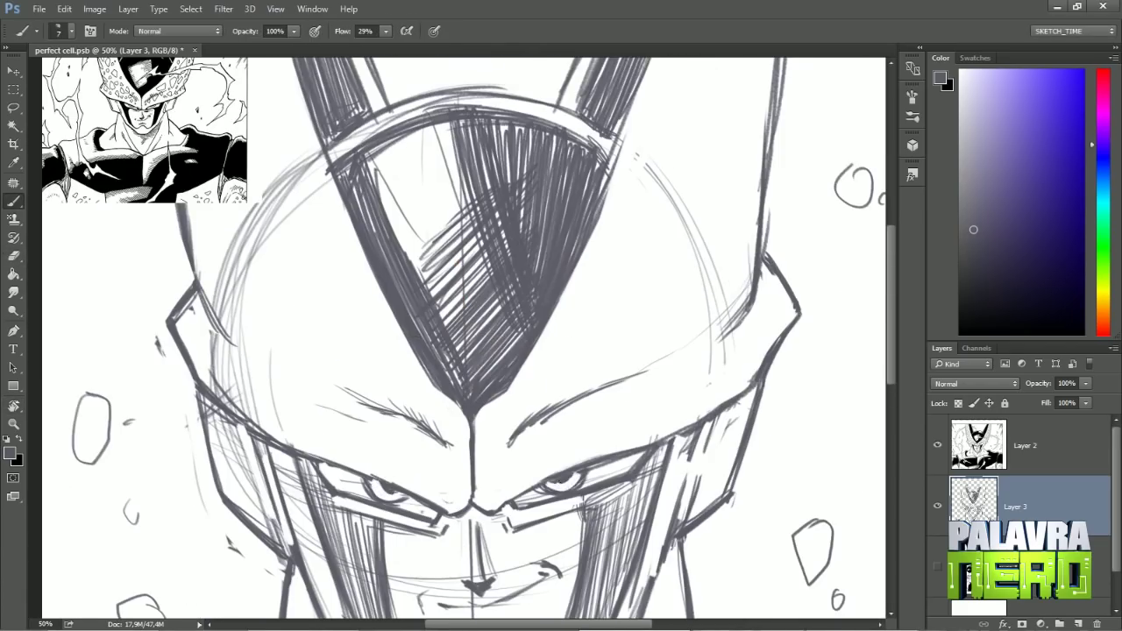
{"action": "key", "text": "h"}
{"action": "left_click_drag", "start_coordinate": [548, 434], "coordinate": [552, 446]}
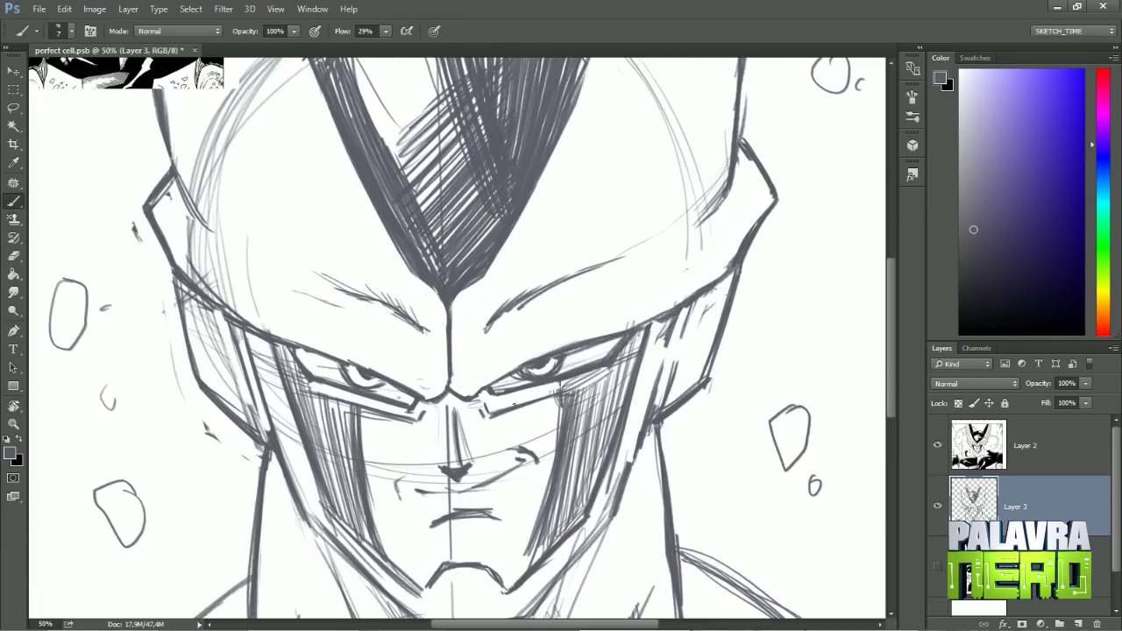
Step: Add a new empty layer above the sketch and make the sketch layer active again
{"action": "key", "text": "ctrl+shift+alt+n"}
{"action": "key", "text": "ctrl+minus"}
{"action": "key", "text": "alt+bracketleft"}
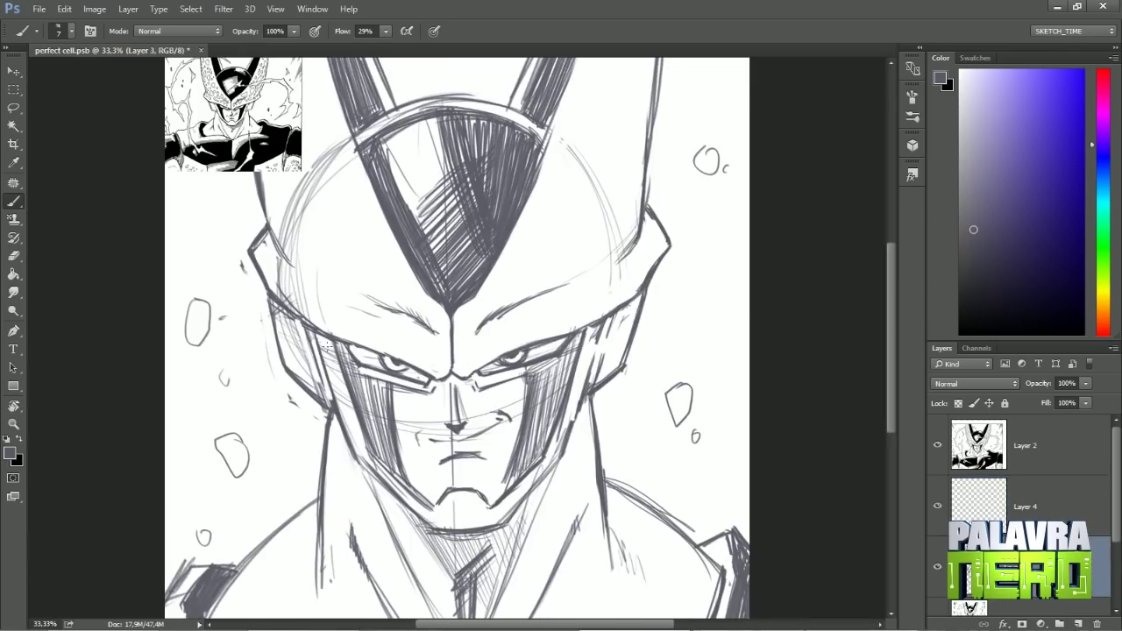
Step: Select the whole head with the Lasso tool and rotate it clockwise by about 1.7°
{"action": "key", "text": "l"}
{"action": "left_click_drag", "start_coordinate": [693, 200], "coordinate": [689, 61]}
{"action": "key", "text": "ctrl+t"}
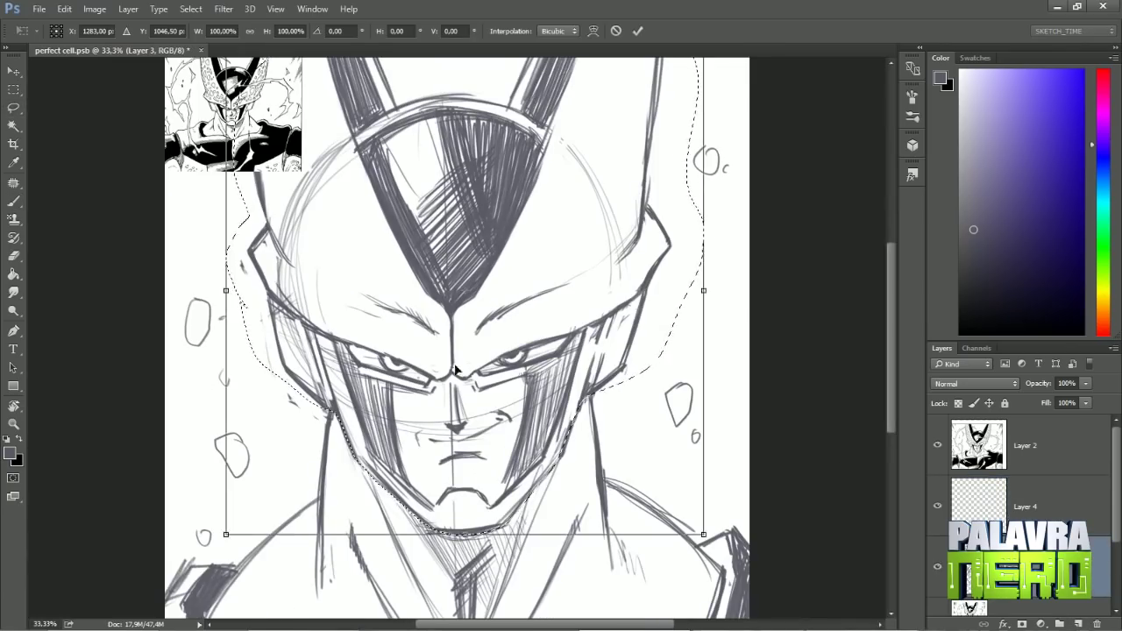
{"action": "key", "text": "ctrl+minus"}
{"action": "left_click_drag", "start_coordinate": [741, 188], "coordinate": [722, 263]}
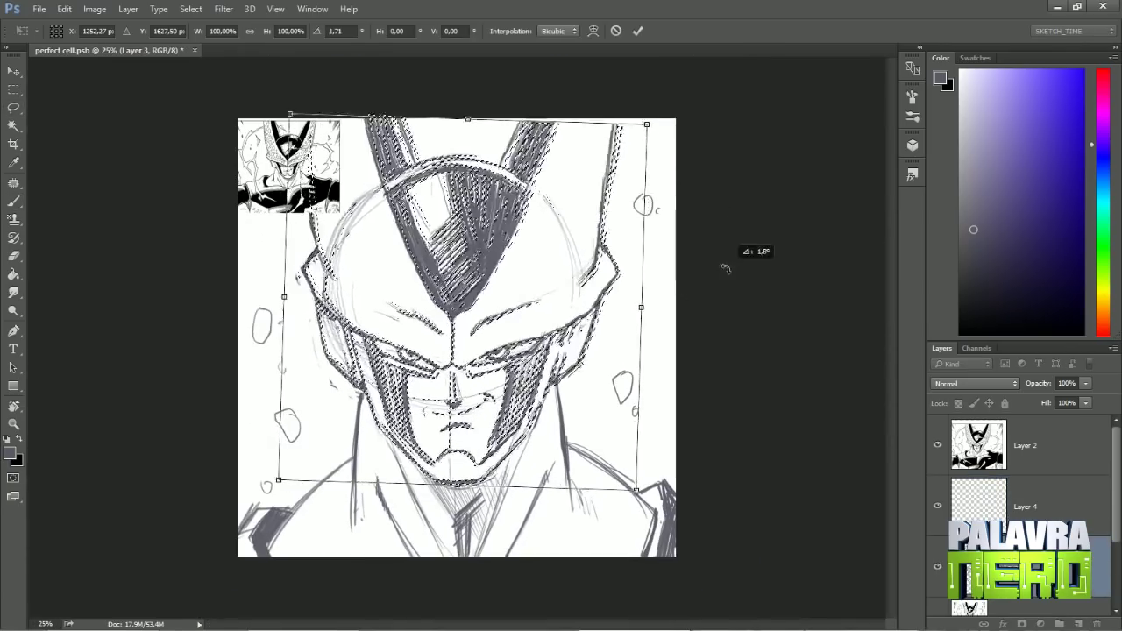
{"action": "key", "text": "Return"}
{"action": "key", "text": "ctrl+plus"}
{"action": "key", "text": "b"}
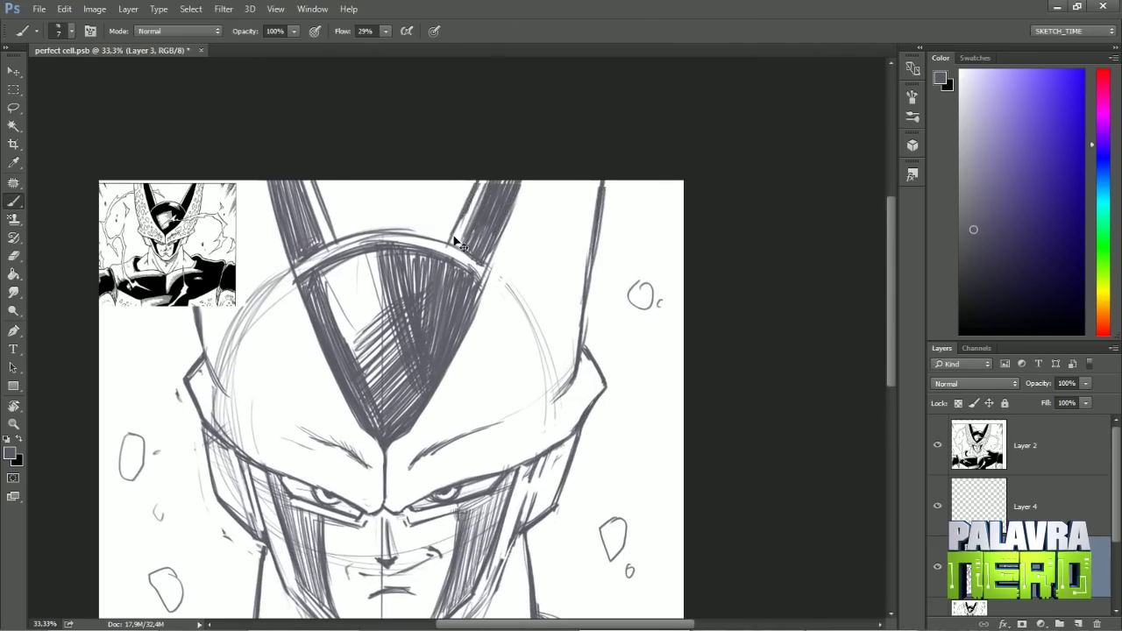
Step: Erase the irises of both eyes and draw a straight horizontal guide line across the eye level
{"action": "key", "text": "ctrl+minus"}
{"action": "key", "text": "ctrl+minus"}
{"action": "key", "text": "ctrl+plus"}
{"action": "key", "text": "ctrl+plus"}
{"action": "key", "text": "ctrl+plus"}
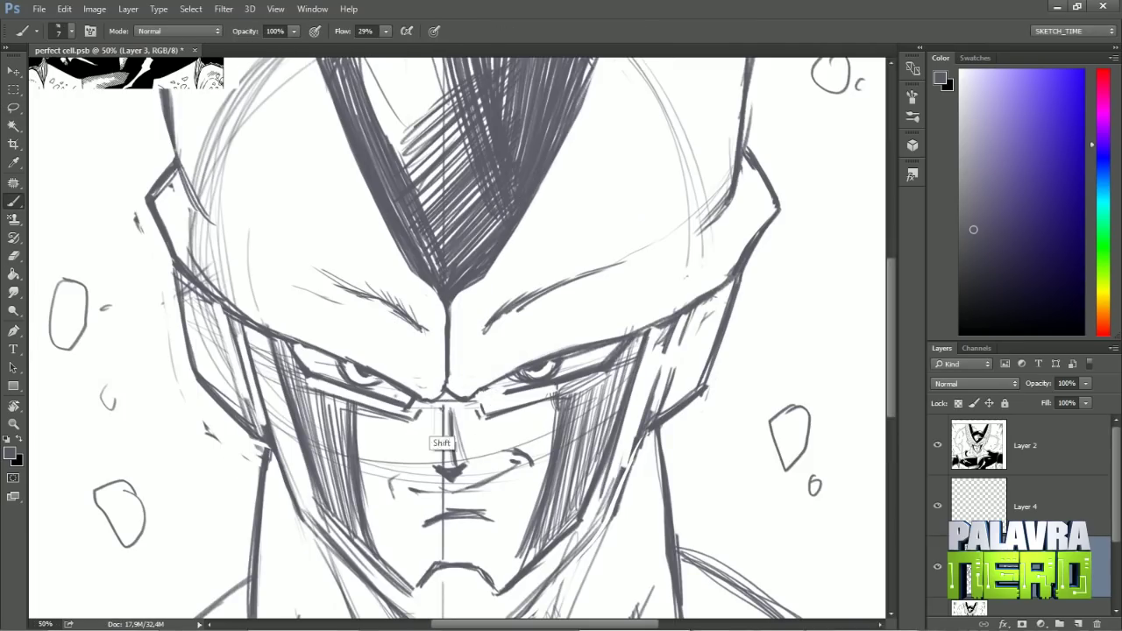
{"action": "key", "text": "e"}
{"action": "left_click_drag", "start_coordinate": [559, 363], "coordinate": [610, 344]}
{"action": "key", "text": "b"}
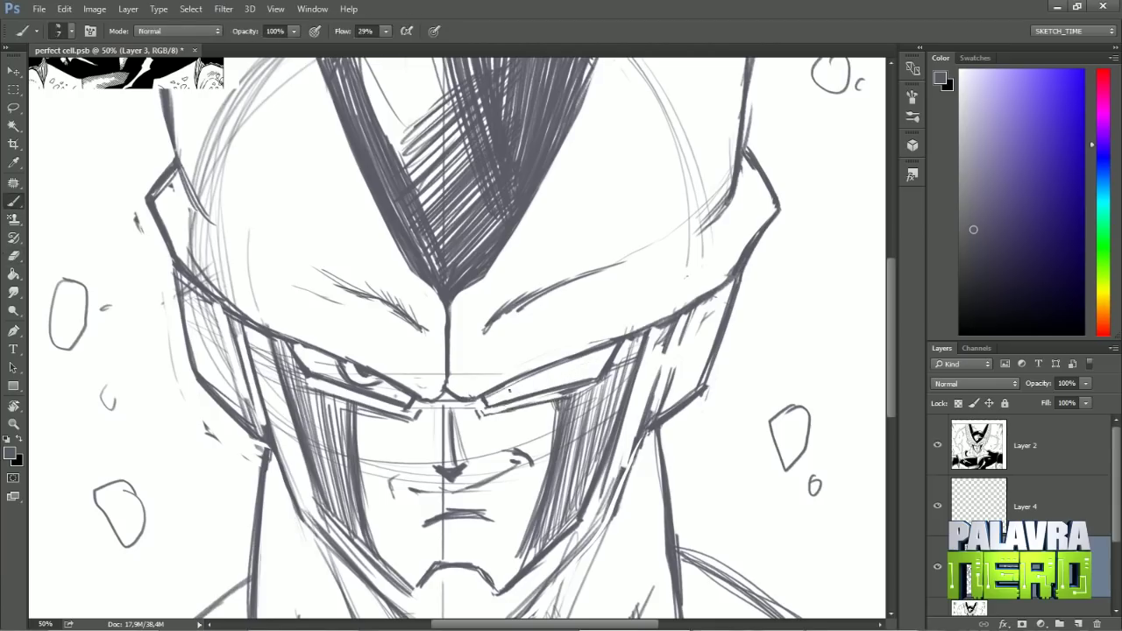
{"action": "key", "text": "e"}
{"action": "mouse_move", "coordinate": [319, 354]}
{"action": "left_mouse_down"}
{"action": "mouse_move", "coordinate": [321, 305]}
{"action": "mouse_move", "coordinate": [368, 263]}
{"action": "mouse_move", "coordinate": [412, 245]}
{"action": "left_mouse_up"}
Step: Redraw the irises and pupils of both eyes in line with the horizontal guide
{"action": "key", "text": "r"}
{"action": "key", "text": "b"}
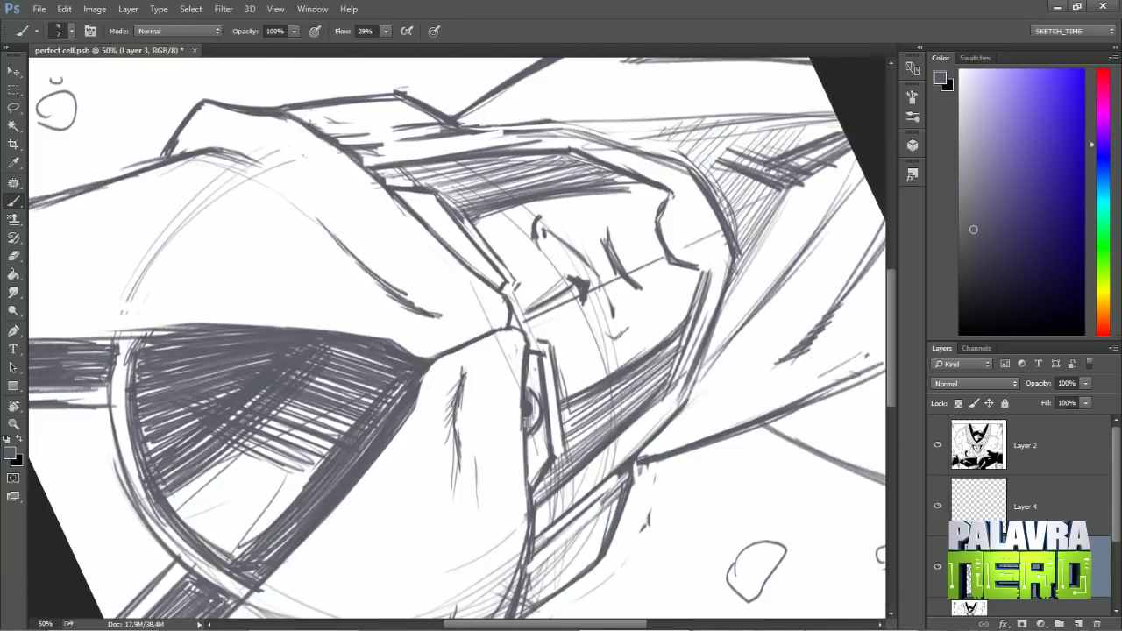
{"action": "key", "text": "r"}
{"action": "mouse_move", "coordinate": [537, 419]}
{"action": "left_mouse_down"}
{"action": "mouse_move", "coordinate": [509, 377]}
{"action": "mouse_move", "coordinate": [523, 397]}
{"action": "mouse_move", "coordinate": [406, 399]}
{"action": "mouse_move", "coordinate": [491, 420]}
{"action": "mouse_move", "coordinate": [377, 412]}
{"action": "mouse_move", "coordinate": [427, 469]}
{"action": "left_mouse_up"}
{"action": "key", "text": "b"}
{"action": "key", "text": "r"}
{"action": "key", "text": "l"}
{"action": "key", "text": "r"}
Step: Lasso the nose and mouth, shift them slightly down the face, and redraw the nose with a stronger base
{"action": "key", "text": "ctrl+minus"}
{"action": "key", "text": "ctrl+minus"}
{"action": "key", "text": "ctrl+minus"}
{"action": "key", "text": "ctrl+minus"}
{"action": "key", "text": "ctrl+plus"}
{"action": "key", "text": "ctrl+plus"}
{"action": "key", "text": "ctrl+plus"}
{"action": "key", "text": "ctrl+plus"}
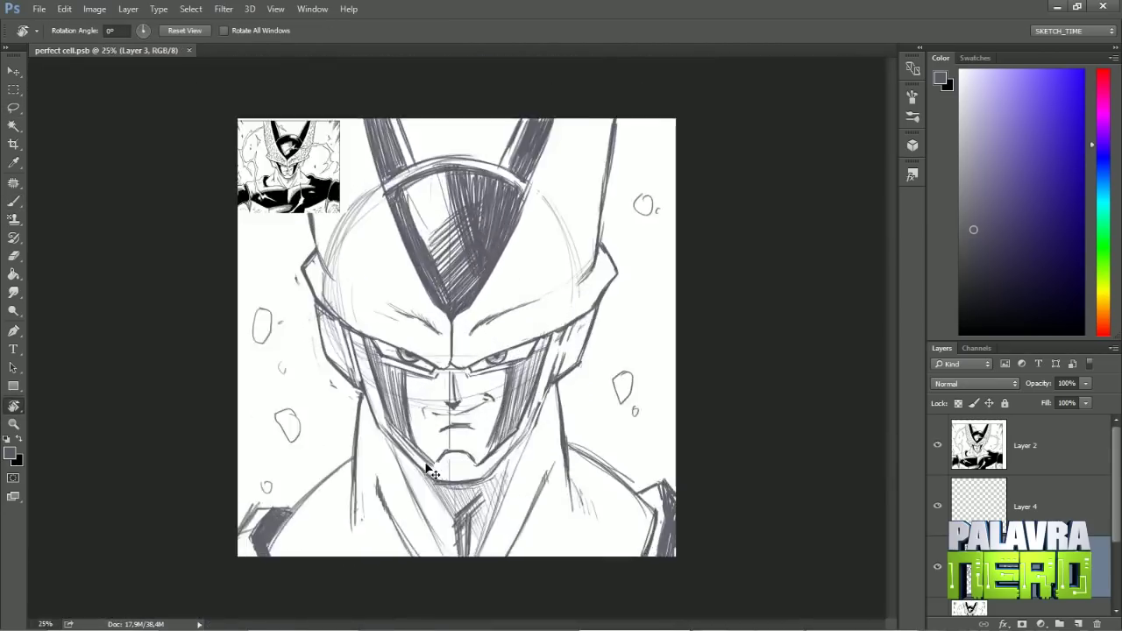
{"action": "key", "text": "b"}
{"action": "key", "text": "l"}
{"action": "mouse_move", "coordinate": [426, 377]}
{"action": "left_mouse_down"}
{"action": "mouse_move", "coordinate": [531, 351]}
{"action": "mouse_move", "coordinate": [567, 371]}
{"action": "mouse_move", "coordinate": [579, 361]}
{"action": "left_mouse_up"}
{"action": "key", "text": "ctrl+t"}
{"action": "key", "text": "Return"}
{"action": "key", "text": "b"}
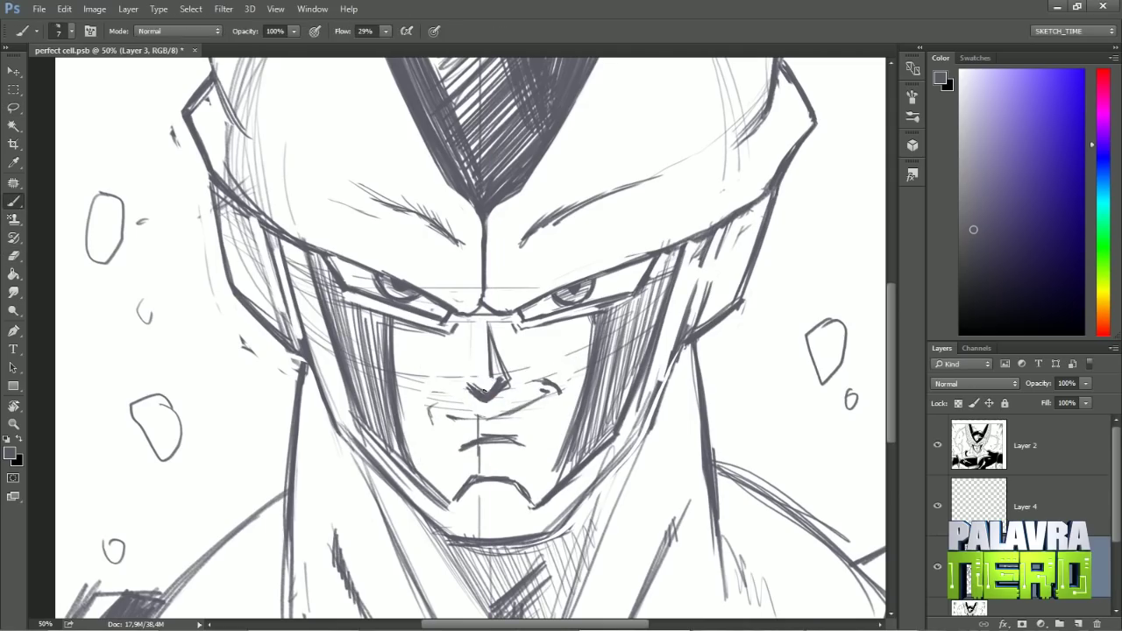
Step: Redraw the small peaked junction between the inner brows above the nose bridge
{"action": "key", "text": "ctrl+minus"}
{"action": "key", "text": "ctrl+minus"}
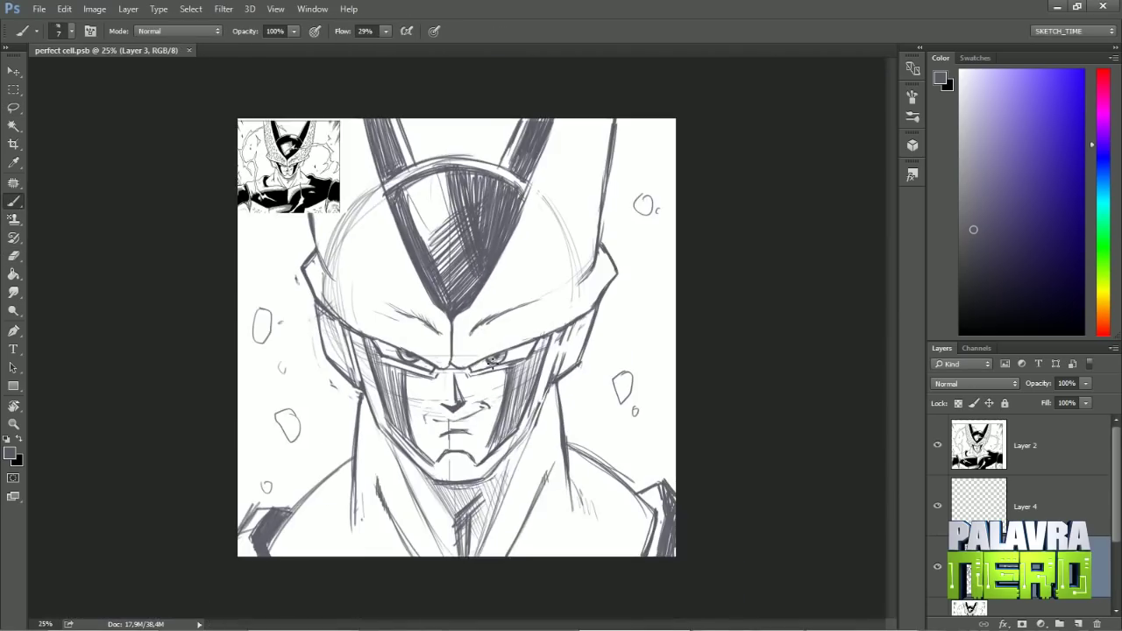
{"action": "key", "text": "ctrl+plus"}
{"action": "key", "text": "ctrl+plus"}
{"action": "key", "text": "ctrl+plus"}
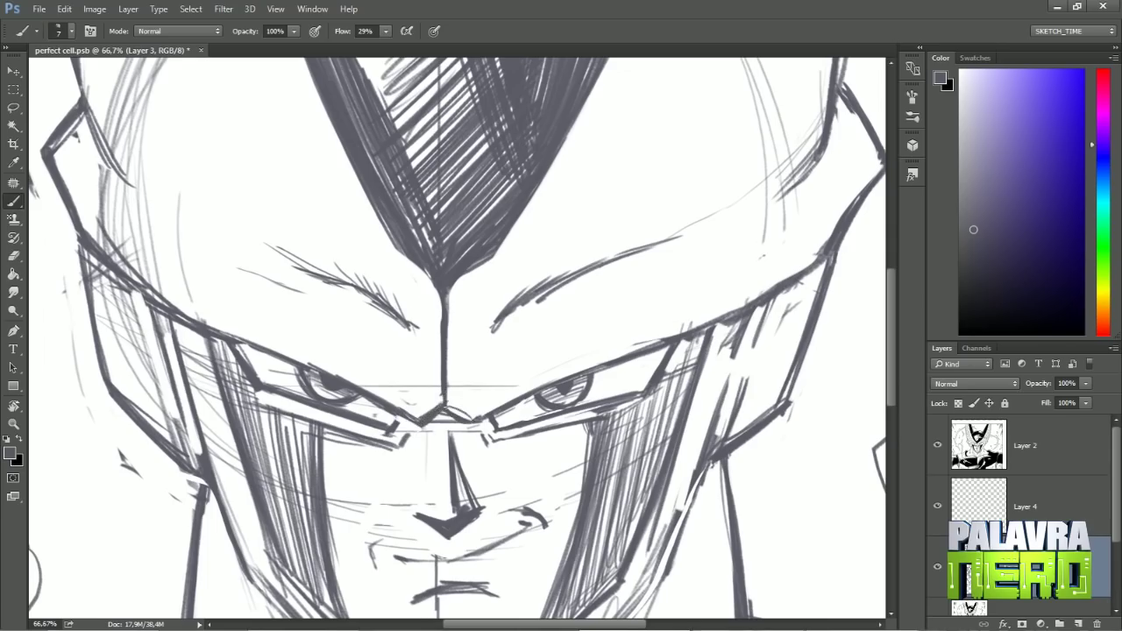
{"action": "key", "text": "ctrl+minus"}
{"action": "key", "text": "ctrl+minus"}
{"action": "key", "text": "ctrl+minus"}
{"action": "key", "text": "ctrl+minus"}
{"action": "key", "text": "ctrl+minus"}
{"action": "key", "text": "ctrl+plus"}
{"action": "key", "text": "ctrl+plus"}
{"action": "key", "text": "ctrl+plus"}
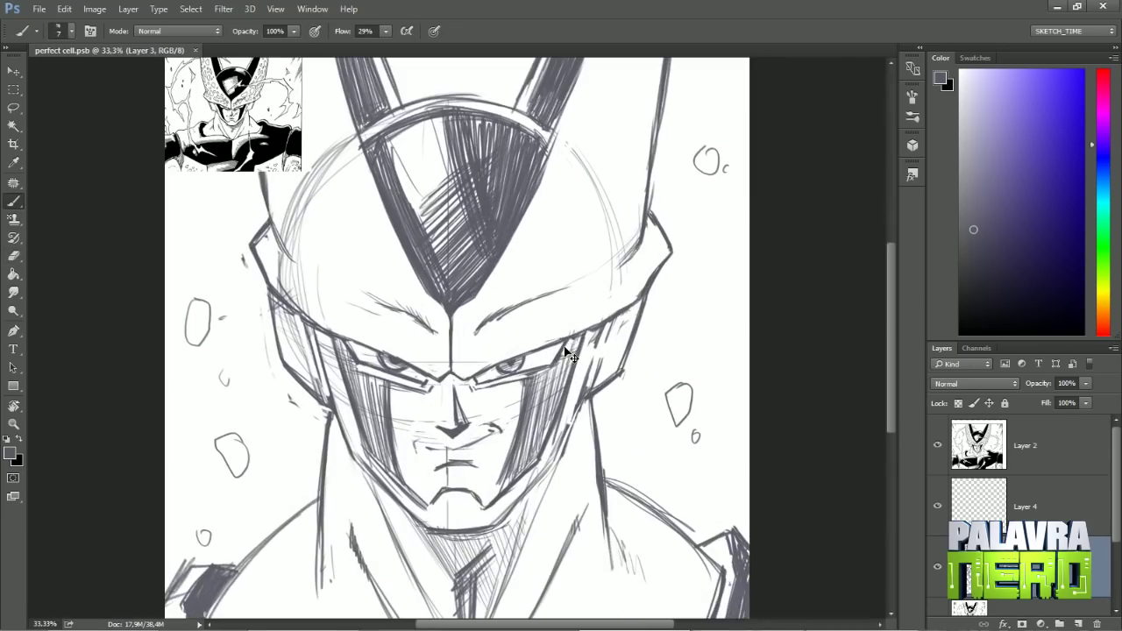
Step: Redraw the left shoulder armour with a broader outline, hatch its dark area and erase the excess lines
{"action": "left_click_drag", "start_coordinate": [597, 527], "coordinate": [551, 469]}
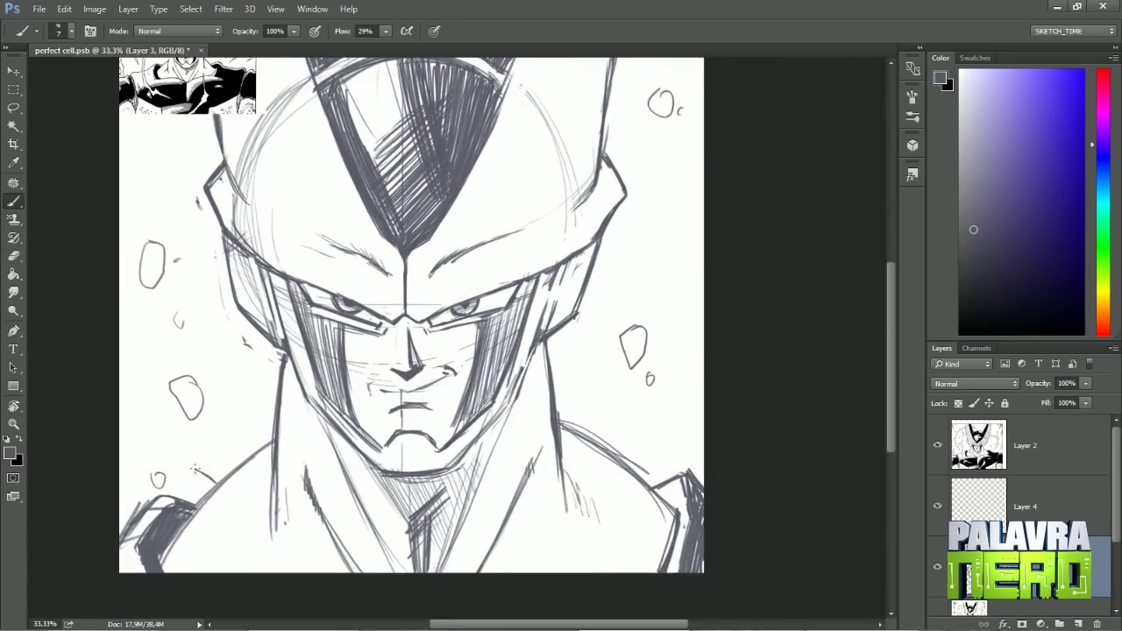
{"action": "left_click_drag", "start_coordinate": [179, 533], "coordinate": [131, 548]}
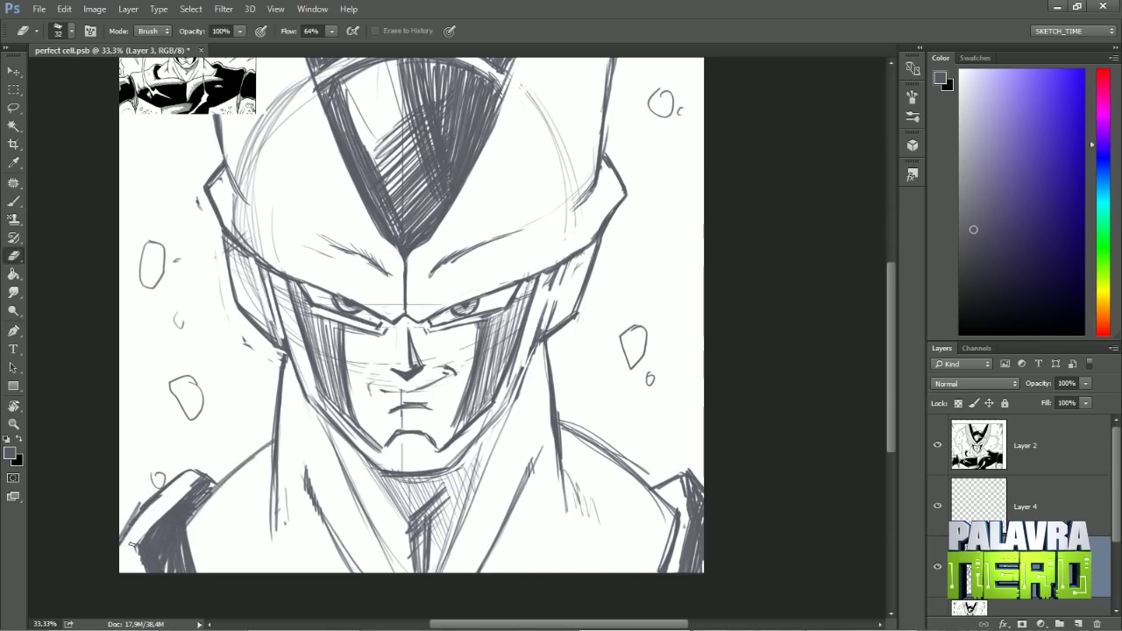
{"action": "left_click_drag", "start_coordinate": [206, 473], "coordinate": [127, 540]}
Step: Redraw the slanted smile line and the creases at both mouth corners
{"action": "key", "text": "r"}
{"action": "mouse_move", "coordinate": [412, 491]}
{"action": "left_mouse_down"}
{"action": "mouse_move", "coordinate": [526, 456]}
{"action": "mouse_move", "coordinate": [561, 369]}
{"action": "mouse_move", "coordinate": [491, 509]}
{"action": "mouse_move", "coordinate": [424, 500]}
{"action": "left_mouse_up"}
{"action": "key", "text": "ctrl+plus"}
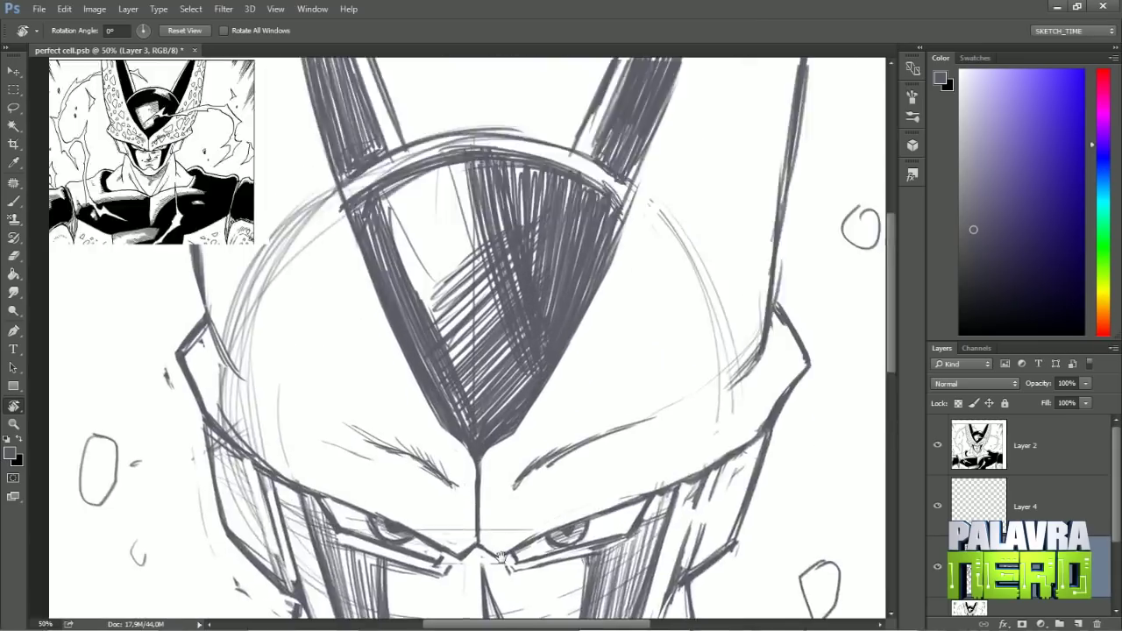
{"action": "scroll", "coordinate": [424, 500], "scroll_direction": "down", "scroll_amount": 3}
{"action": "key", "text": "b"}
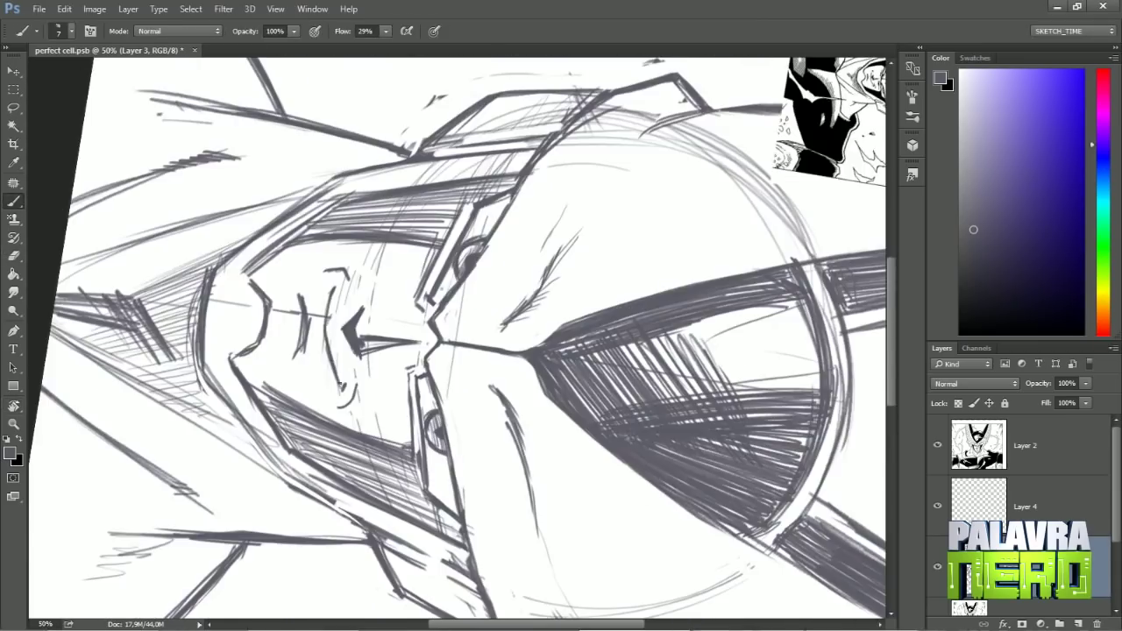
{"action": "key", "text": "r"}
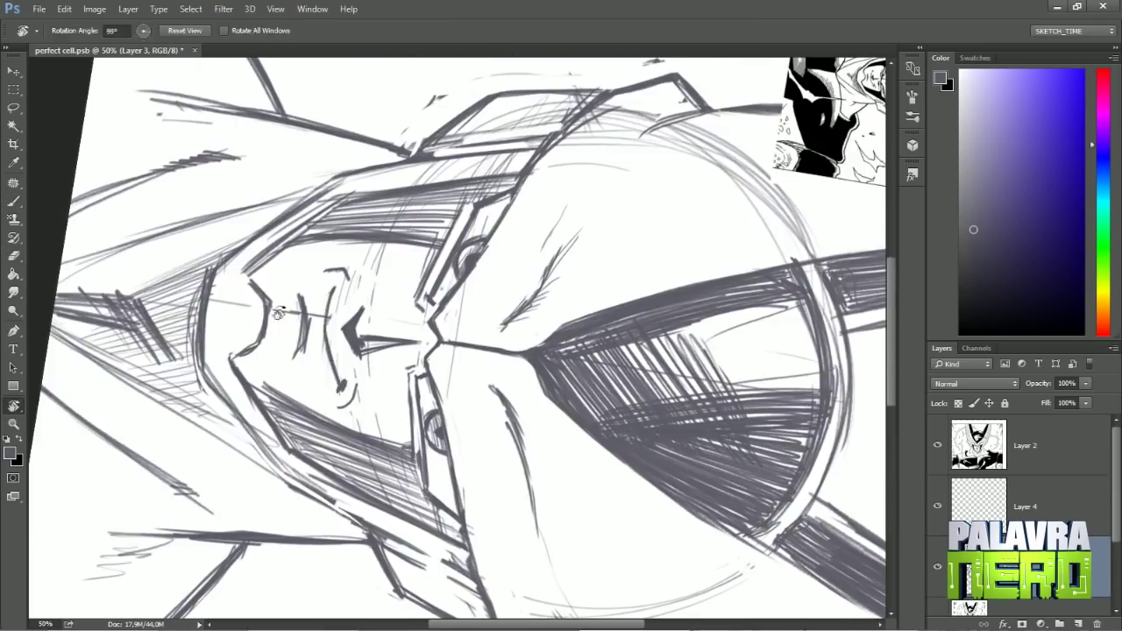
{"action": "mouse_move", "coordinate": [342, 386]}
{"action": "left_mouse_down"}
{"action": "mouse_move", "coordinate": [439, 491]}
{"action": "mouse_move", "coordinate": [454, 544]}
{"action": "left_mouse_up"}
{"action": "key", "text": "ctrl+minus"}
{"action": "key", "text": "ctrl+minus"}
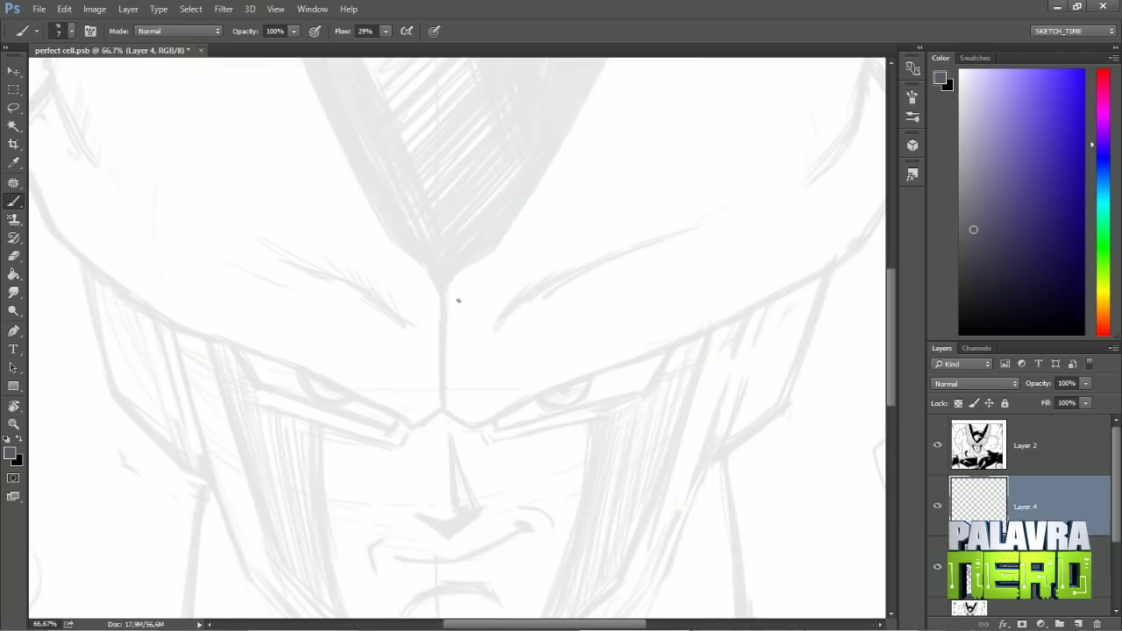
Step: On the empty layer above the faded sketch, ink the crest's lower tip, forehead centre line and brow peak in dark grey
{"action": "left_click_drag", "start_coordinate": [445, 292], "coordinate": [445, 412]}
{"action": "key", "text": "ctrl+alt+z"}
{"action": "key", "text": "ctrl+alt+z"}
{"action": "left_click_drag", "start_coordinate": [442, 296], "coordinate": [472, 425]}
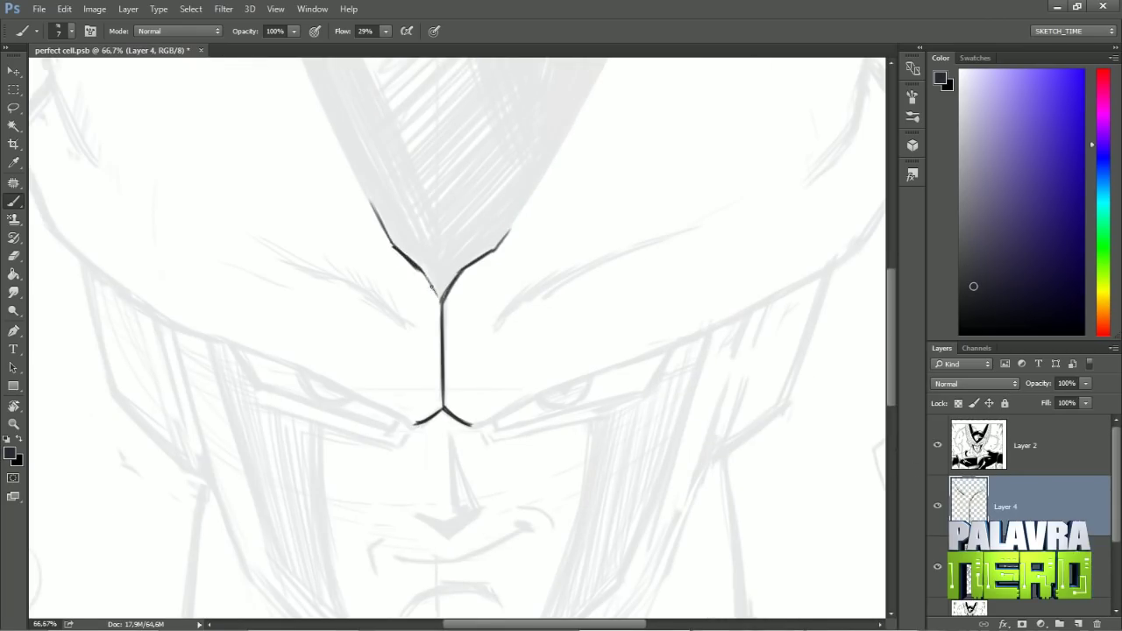
Step: Ink the nose with a narrow triangular side plane and an angular base
{"action": "left_click_drag", "start_coordinate": [486, 411], "coordinate": [523, 337]}
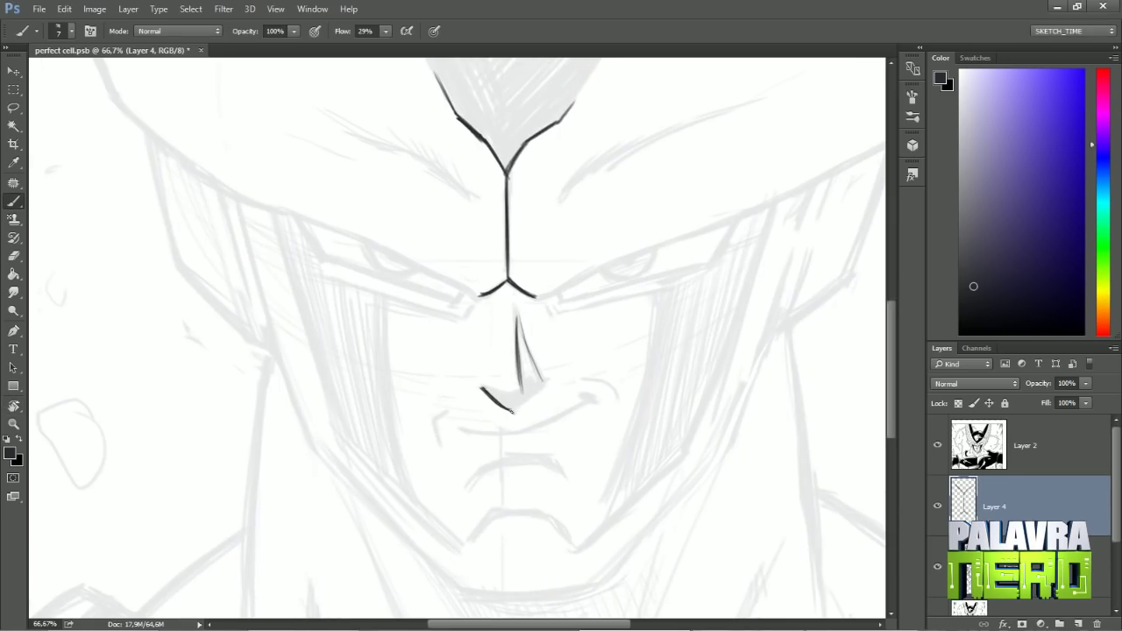
{"action": "left_click_drag", "start_coordinate": [518, 396], "coordinate": [540, 384]}
{"action": "key", "text": "ctrl+alt+z"}
{"action": "mouse_move", "coordinate": [520, 318]}
{"action": "left_mouse_down"}
{"action": "mouse_move", "coordinate": [531, 390]}
{"action": "mouse_move", "coordinate": [508, 395]}
{"action": "left_mouse_up"}
{"action": "key", "text": "r"}
{"action": "left_click_drag", "start_coordinate": [509, 394], "coordinate": [538, 215]}
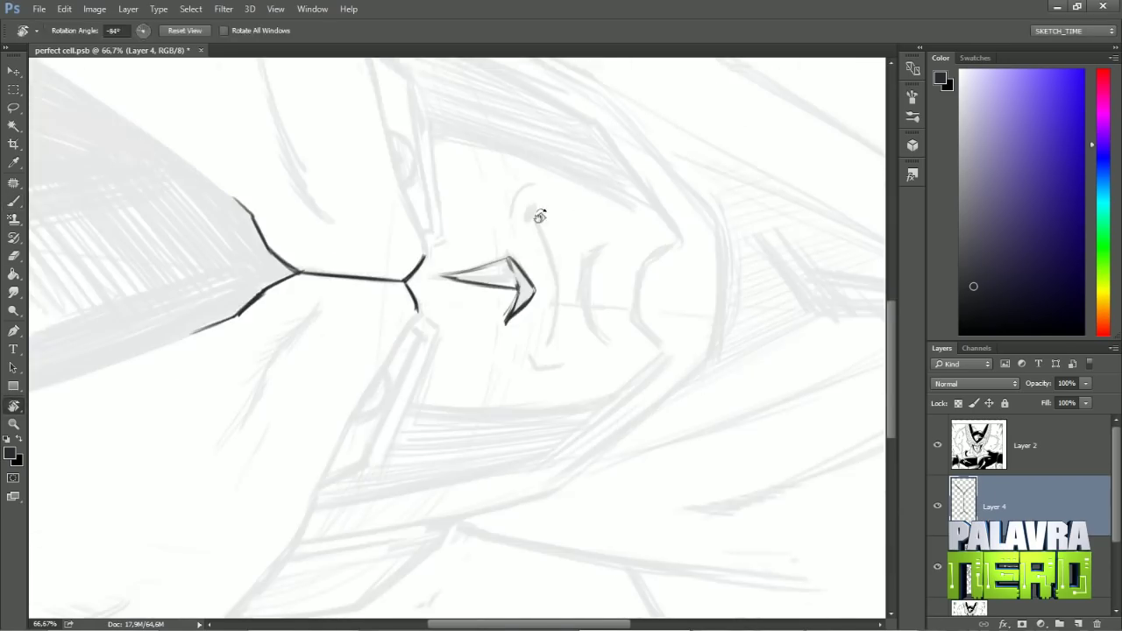
Step: Ink the curved smile line, the mouth-corner creases and the short line under the lower lip
{"action": "left_click_drag", "start_coordinate": [509, 254], "coordinate": [576, 359]}
{"action": "key", "text": "r"}
{"action": "left_click_drag", "start_coordinate": [496, 418], "coordinate": [549, 403]}
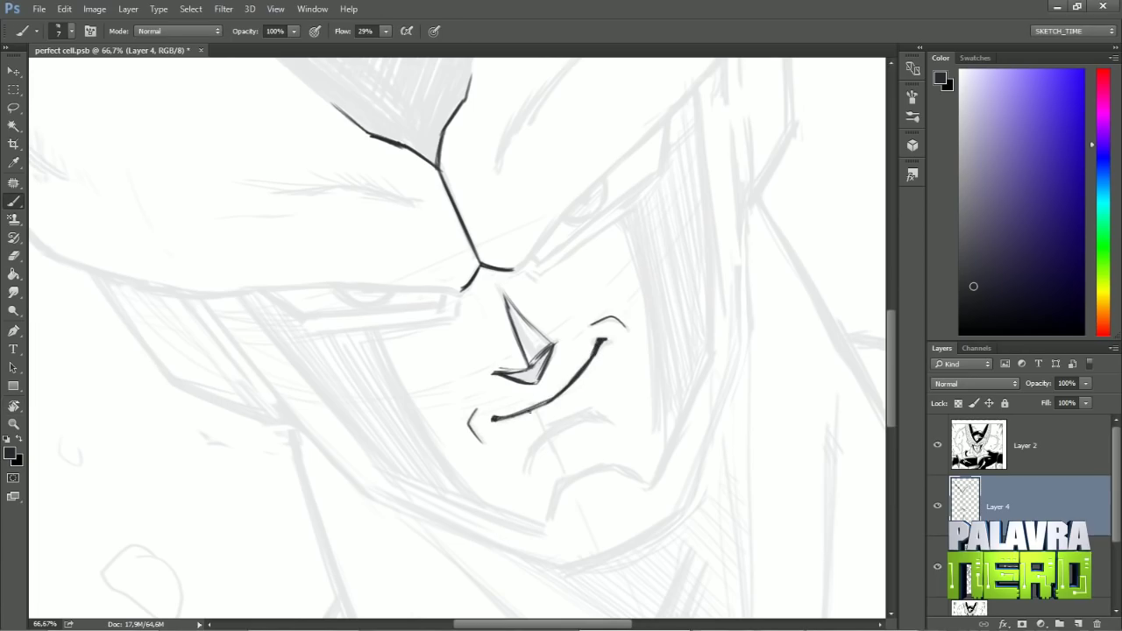
{"action": "mouse_move", "coordinate": [536, 487]}
{"action": "left_mouse_down"}
{"action": "mouse_move", "coordinate": [363, 476]}
{"action": "mouse_move", "coordinate": [526, 263]}
{"action": "mouse_move", "coordinate": [596, 406]}
{"action": "left_mouse_up"}
Step: Ink the brow creases, the lines under both eyes and the helmet's left corner and side edge
{"action": "mouse_move", "coordinate": [549, 200]}
{"action": "left_mouse_down"}
{"action": "mouse_move", "coordinate": [566, 311]}
{"action": "mouse_move", "coordinate": [389, 358]}
{"action": "mouse_move", "coordinate": [376, 396]}
{"action": "mouse_move", "coordinate": [574, 220]}
{"action": "mouse_move", "coordinate": [307, 445]}
{"action": "mouse_move", "coordinate": [331, 394]}
{"action": "left_mouse_up"}
{"action": "key", "text": "r"}
{"action": "mouse_move", "coordinate": [297, 359]}
{"action": "left_mouse_down"}
{"action": "mouse_move", "coordinate": [268, 377]}
{"action": "mouse_move", "coordinate": [274, 443]}
{"action": "mouse_move", "coordinate": [393, 316]}
{"action": "mouse_move", "coordinate": [371, 306]}
{"action": "left_mouse_up"}
{"action": "key", "text": "b"}
{"action": "left_click_drag", "start_coordinate": [361, 180], "coordinate": [369, 291]}
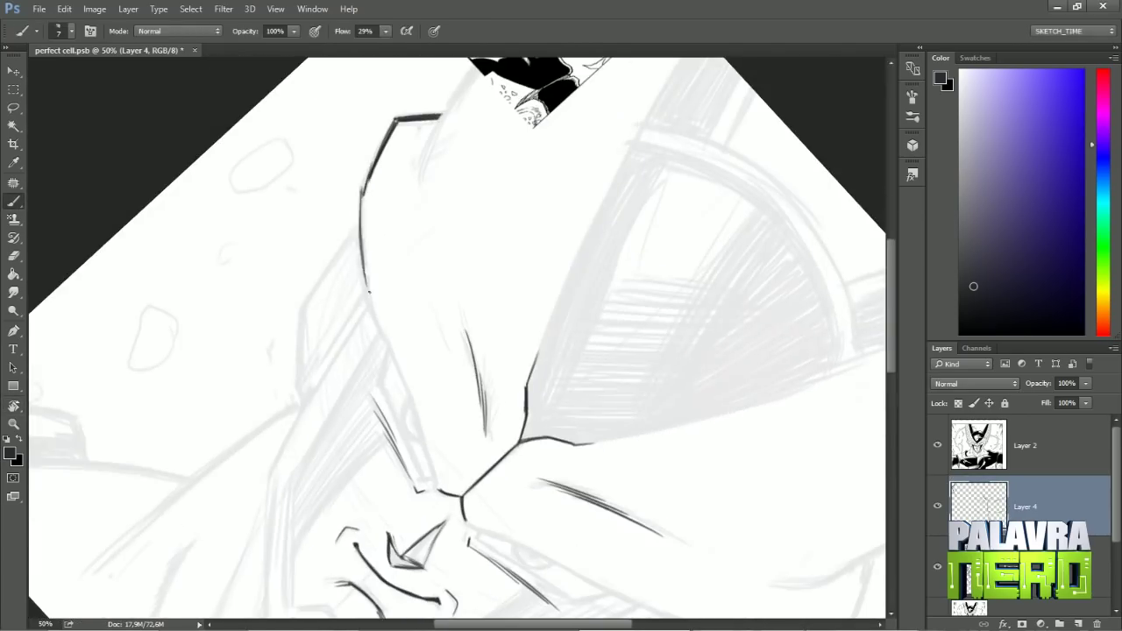
Step: Ink the helmet's right corner and its lower brow edge on both sides down to the nose bridge
{"action": "key", "text": "r"}
{"action": "left_click_drag", "start_coordinate": [526, 351], "coordinate": [614, 290]}
{"action": "key", "text": "b"}
{"action": "left_click_drag", "start_coordinate": [692, 251], "coordinate": [712, 321]}
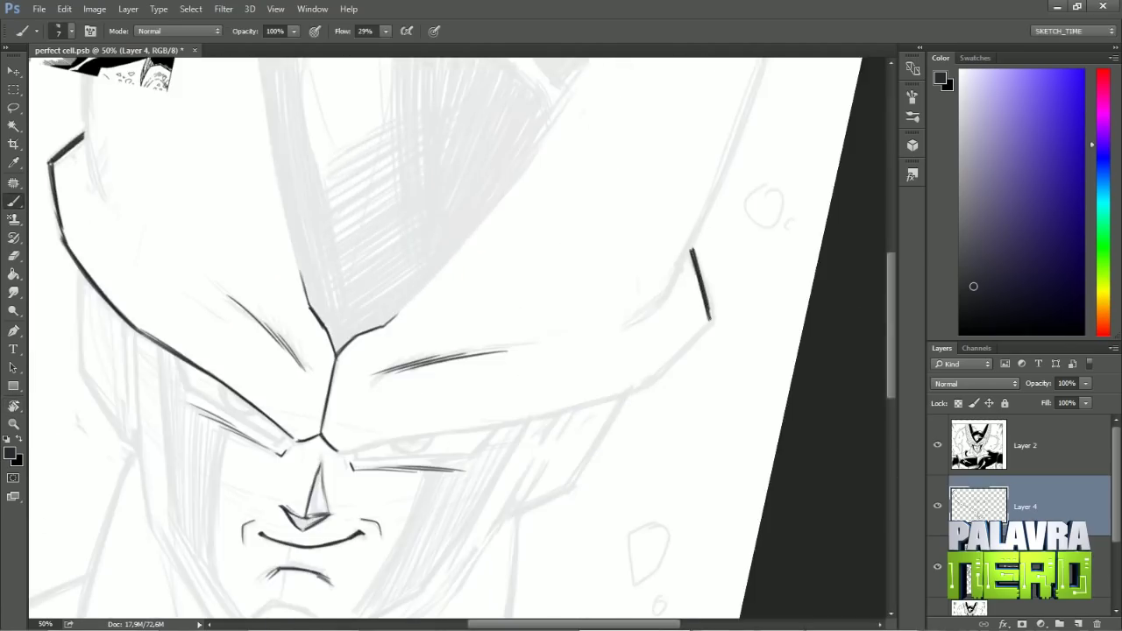
{"action": "left_click_drag", "start_coordinate": [614, 289], "coordinate": [491, 368]}
{"action": "left_click_drag", "start_coordinate": [579, 114], "coordinate": [602, 213]}
{"action": "left_click_drag", "start_coordinate": [491, 368], "coordinate": [561, 263]}
{"action": "left_click_drag", "start_coordinate": [478, 140], "coordinate": [530, 263]}
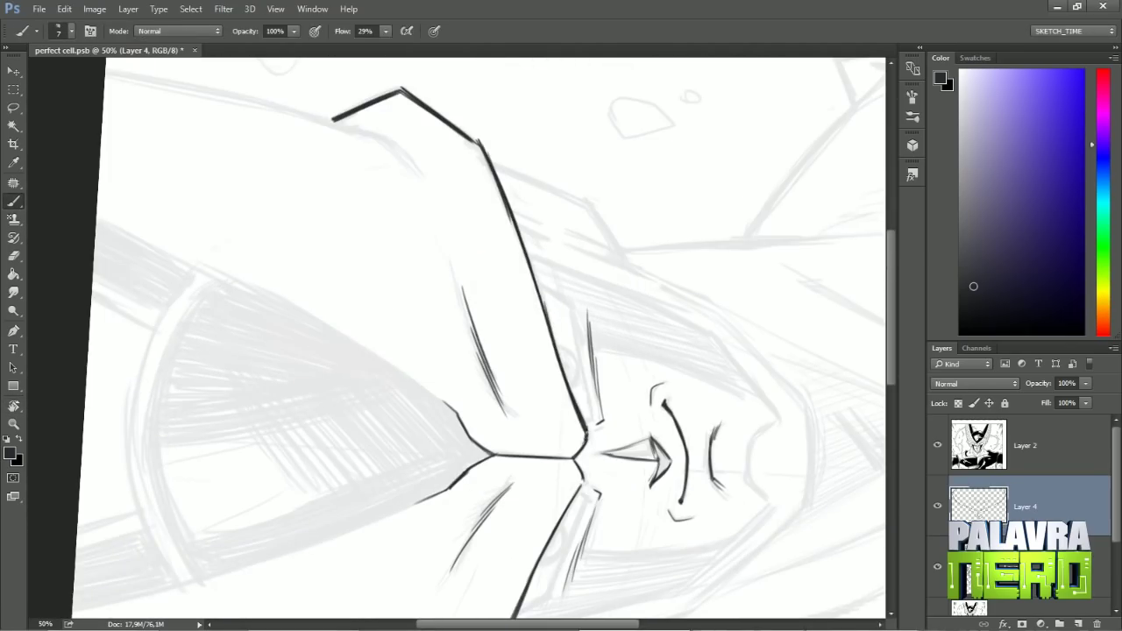
Step: Ink the left cheek guard's lines and the angular outer contours of both helmet side pieces
{"action": "key", "text": "r"}
{"action": "left_click_drag", "start_coordinate": [561, 350], "coordinate": [438, 210]}
{"action": "key", "text": "b"}
{"action": "left_click_drag", "start_coordinate": [344, 267], "coordinate": [361, 328]}
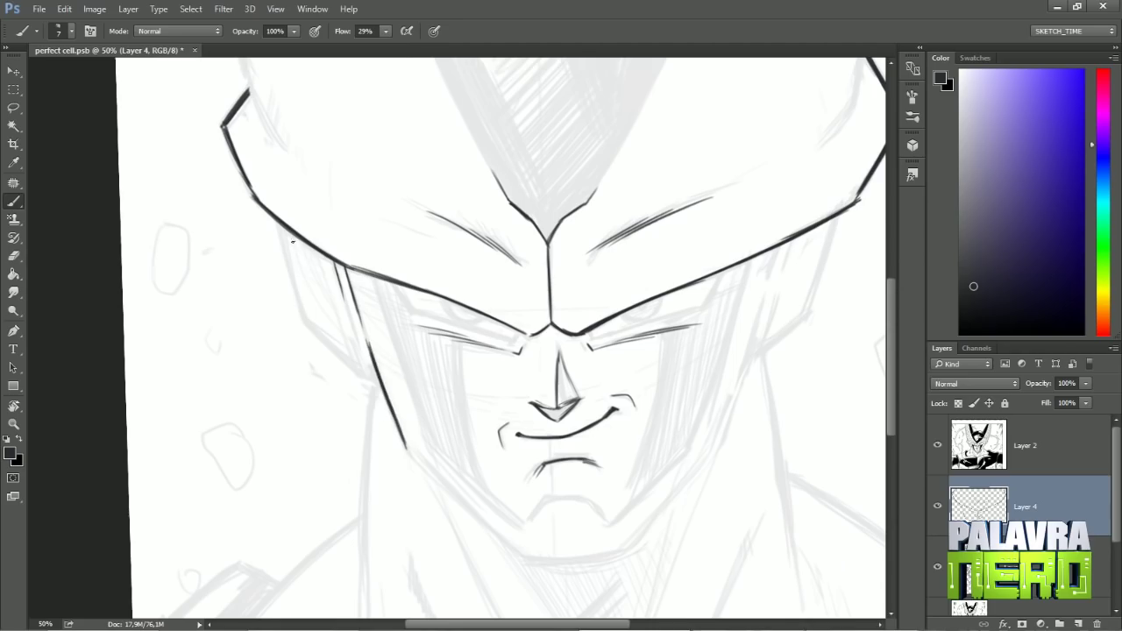
{"action": "key", "text": "r"}
{"action": "left_click_drag", "start_coordinate": [614, 263], "coordinate": [652, 178]}
{"action": "key", "text": "r"}
{"action": "left_click_drag", "start_coordinate": [677, 270], "coordinate": [676, 363]}
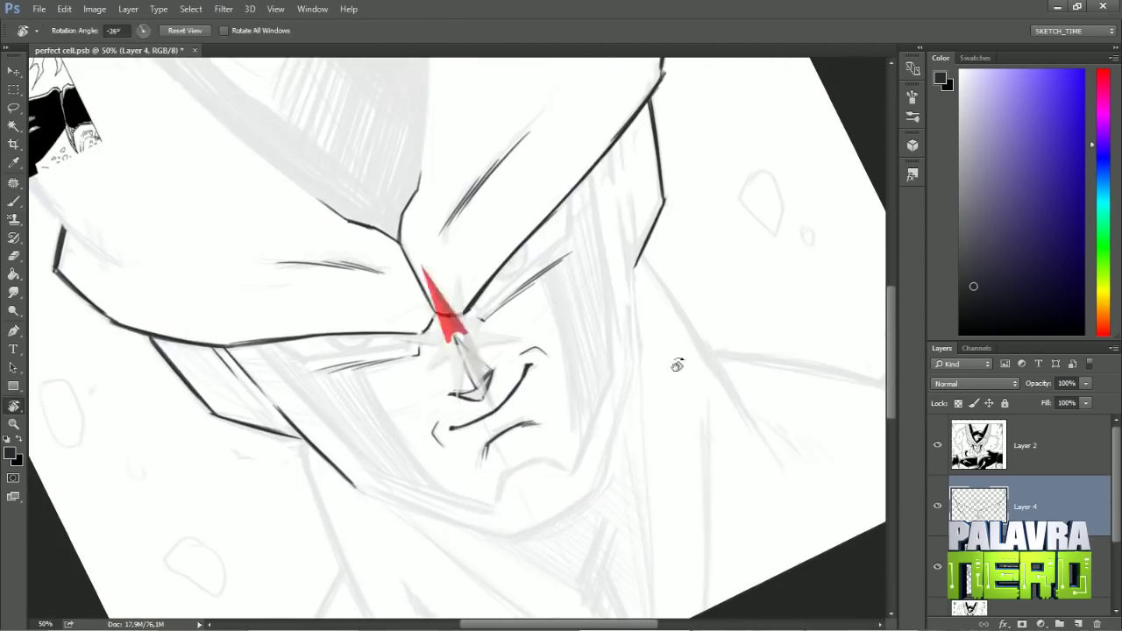
Step: Ink the right cheek guard's lines and complete the jaw and chin contour
{"action": "key", "text": "b"}
{"action": "left_click_drag", "start_coordinate": [632, 232], "coordinate": [635, 342]}
{"action": "left_click_drag", "start_coordinate": [624, 136], "coordinate": [627, 188]}
{"action": "key", "text": "r"}
{"action": "left_click_drag", "start_coordinate": [626, 188], "coordinate": [589, 413]}
{"action": "key", "text": "b"}
{"action": "key", "text": "r"}
{"action": "mouse_move", "coordinate": [281, 263]}
{"action": "left_mouse_down"}
{"action": "mouse_move", "coordinate": [255, 395]}
{"action": "mouse_move", "coordinate": [290, 421]}
{"action": "mouse_move", "coordinate": [587, 422]}
{"action": "mouse_move", "coordinate": [714, 242]}
{"action": "left_mouse_up"}
{"action": "key", "text": "b"}
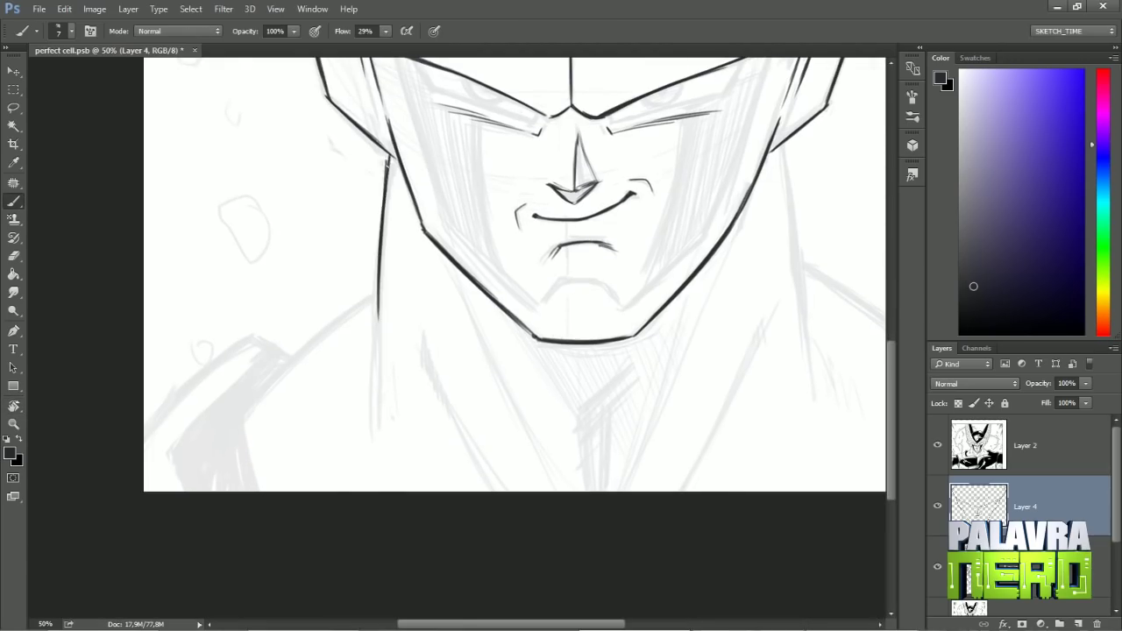
Step: Ink both outer neck contours and the left shoulder line sloping down to the armour
{"action": "left_click_drag", "start_coordinate": [389, 156], "coordinate": [374, 354]}
{"action": "key", "text": "ctrl+z"}
{"action": "left_click_drag", "start_coordinate": [389, 157], "coordinate": [374, 354]}
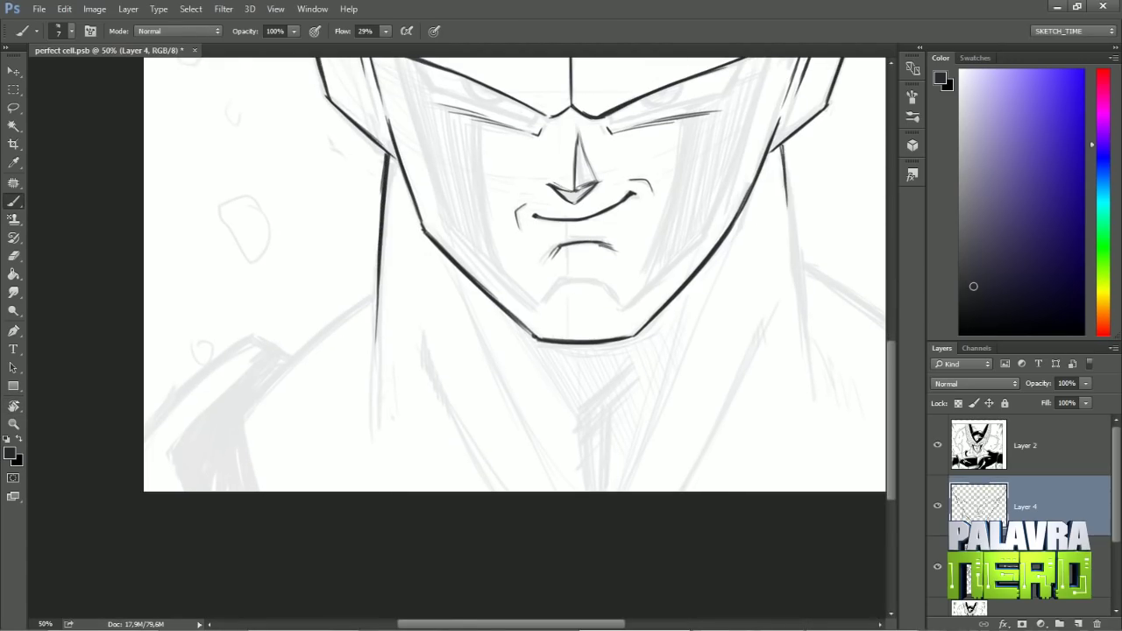
{"action": "mouse_move", "coordinate": [780, 136]}
{"action": "left_mouse_down"}
{"action": "mouse_move", "coordinate": [807, 385]}
{"action": "mouse_move", "coordinate": [614, 491]}
{"action": "mouse_move", "coordinate": [701, 369]}
{"action": "mouse_move", "coordinate": [666, 421]}
{"action": "left_mouse_up"}
{"action": "key", "text": "r"}
{"action": "key", "text": "b"}
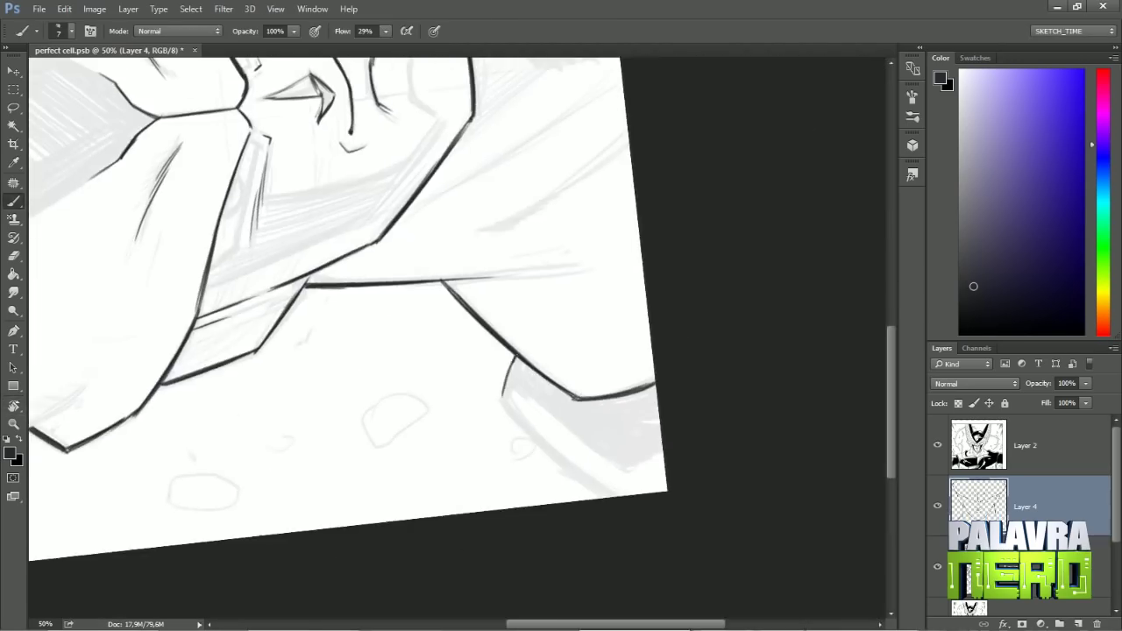
Step: Ink the upper edge of the left shoulder armour and the right shoulder line sloping down from the neck
{"action": "left_click_drag", "start_coordinate": [517, 355], "coordinate": [587, 500]}
{"action": "key", "text": "r"}
{"action": "left_click_drag", "start_coordinate": [614, 438], "coordinate": [509, 290]}
{"action": "key", "text": "b"}
{"action": "left_click_drag", "start_coordinate": [561, 344], "coordinate": [647, 551]}
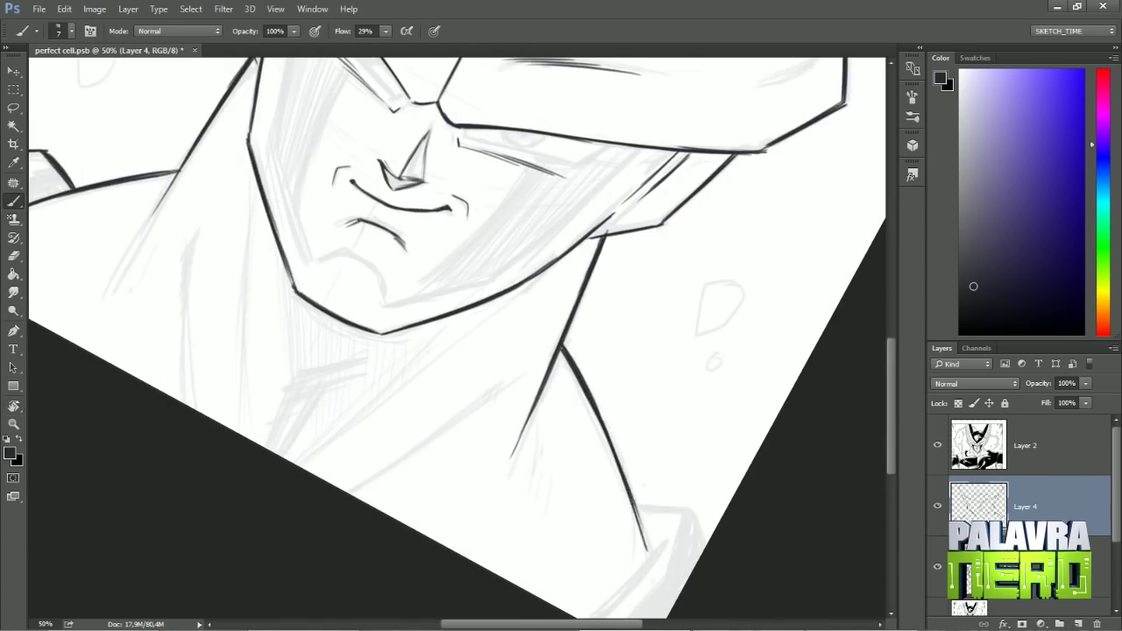
Step: Ink the right shoulder armour's upper edge and the lines where it meets the shoulder
{"action": "key", "text": "r"}
{"action": "mouse_move", "coordinate": [614, 439]}
{"action": "left_mouse_down"}
{"action": "mouse_move", "coordinate": [544, 333]}
{"action": "mouse_move", "coordinate": [697, 283]}
{"action": "left_mouse_up"}
{"action": "key", "text": "e"}
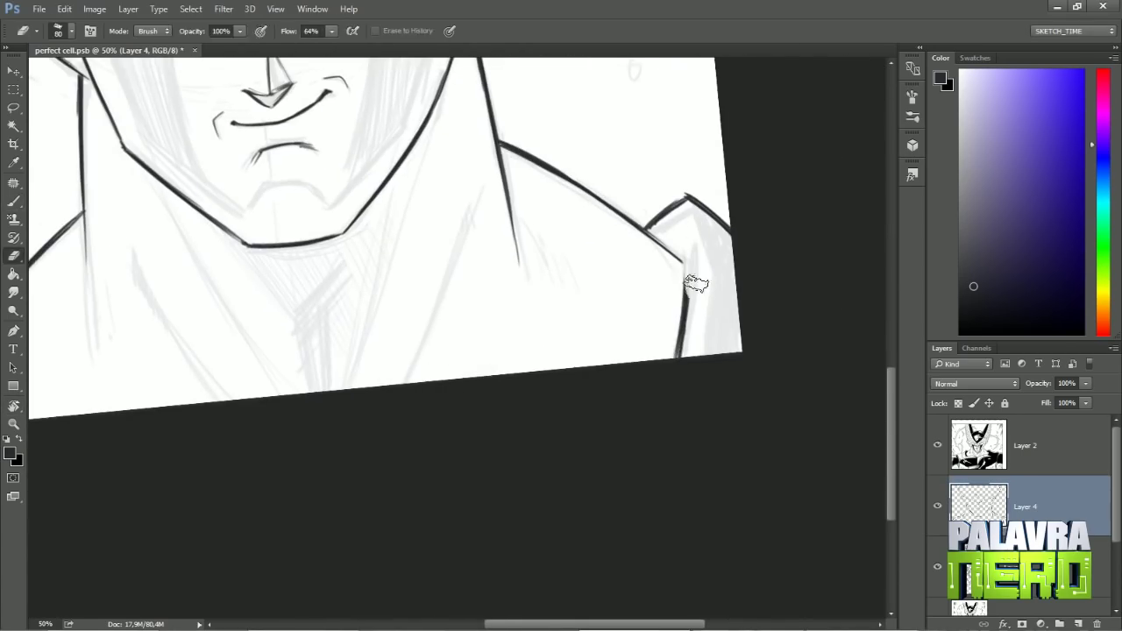
{"action": "key", "text": "b"}
{"action": "left_click_drag", "start_coordinate": [687, 241], "coordinate": [685, 298]}
Step: Ink the neck's two converging muscle lines, the shorter crease strokes beside them and the hatching at the throat
{"action": "left_click_drag", "start_coordinate": [413, 288], "coordinate": [434, 365]}
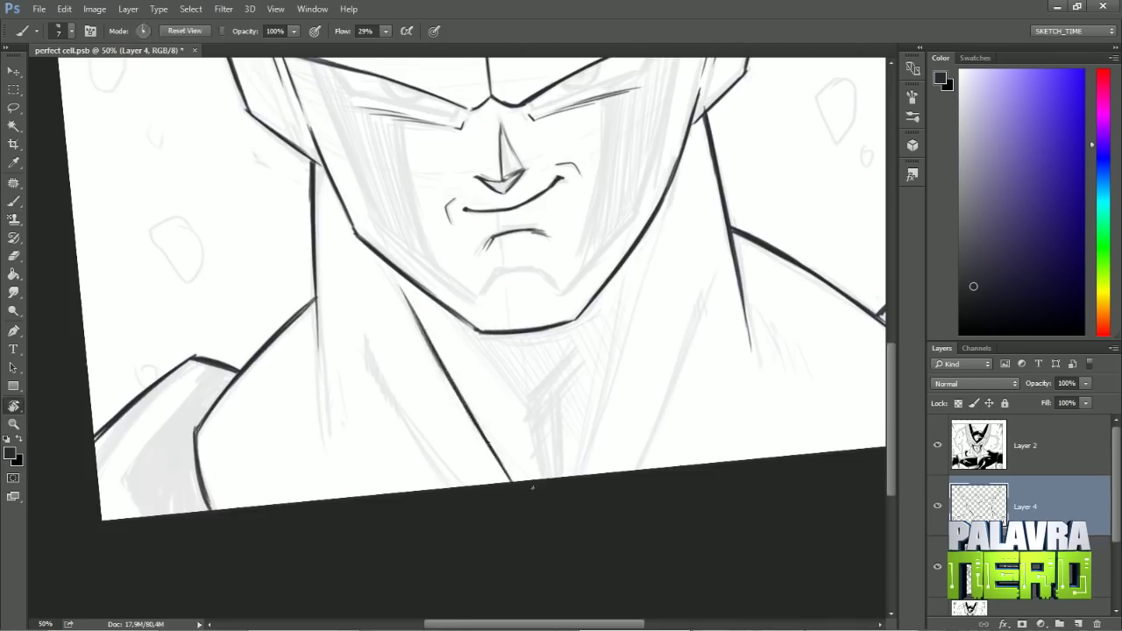
{"action": "left_click_drag", "start_coordinate": [533, 486], "coordinate": [570, 377]}
{"action": "left_click_drag", "start_coordinate": [630, 247], "coordinate": [600, 397]}
{"action": "left_click_drag", "start_coordinate": [675, 165], "coordinate": [644, 328]}
{"action": "key", "text": "r"}
{"action": "left_click_drag", "start_coordinate": [526, 394], "coordinate": [367, 357]}
{"action": "left_click_drag", "start_coordinate": [529, 402], "coordinate": [491, 614]}
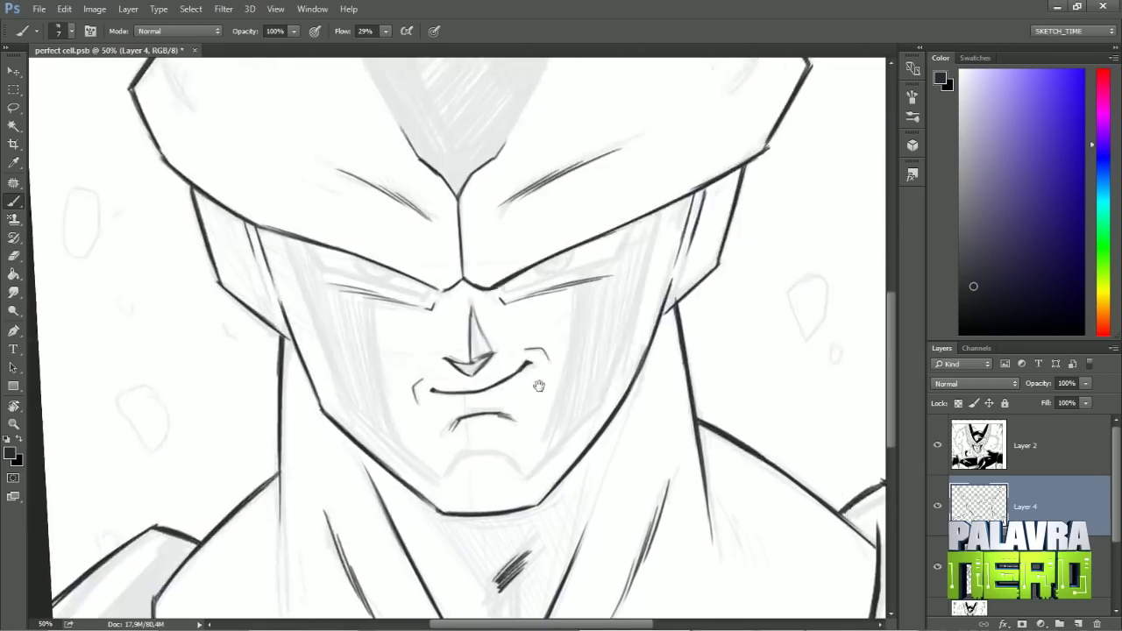
Step: Ink both eyes under the brow, with their angular outlines, irises and pupils
{"action": "key", "text": "r"}
{"action": "mouse_move", "coordinate": [609, 443]}
{"action": "left_mouse_down"}
{"action": "mouse_move", "coordinate": [576, 478]}
{"action": "mouse_move", "coordinate": [462, 522]}
{"action": "mouse_move", "coordinate": [522, 509]}
{"action": "mouse_move", "coordinate": [578, 476]}
{"action": "mouse_move", "coordinate": [616, 430]}
{"action": "mouse_move", "coordinate": [544, 491]}
{"action": "left_mouse_up"}
{"action": "key", "text": "r"}
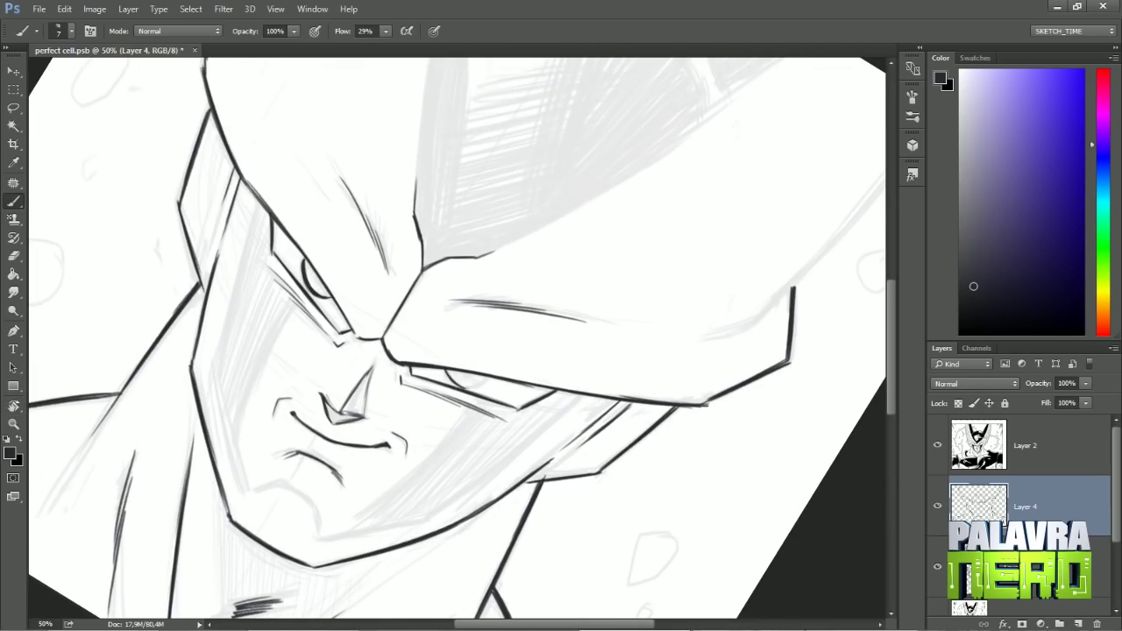
{"action": "key", "text": "r"}
{"action": "left_click_drag", "start_coordinate": [461, 377], "coordinate": [514, 446]}
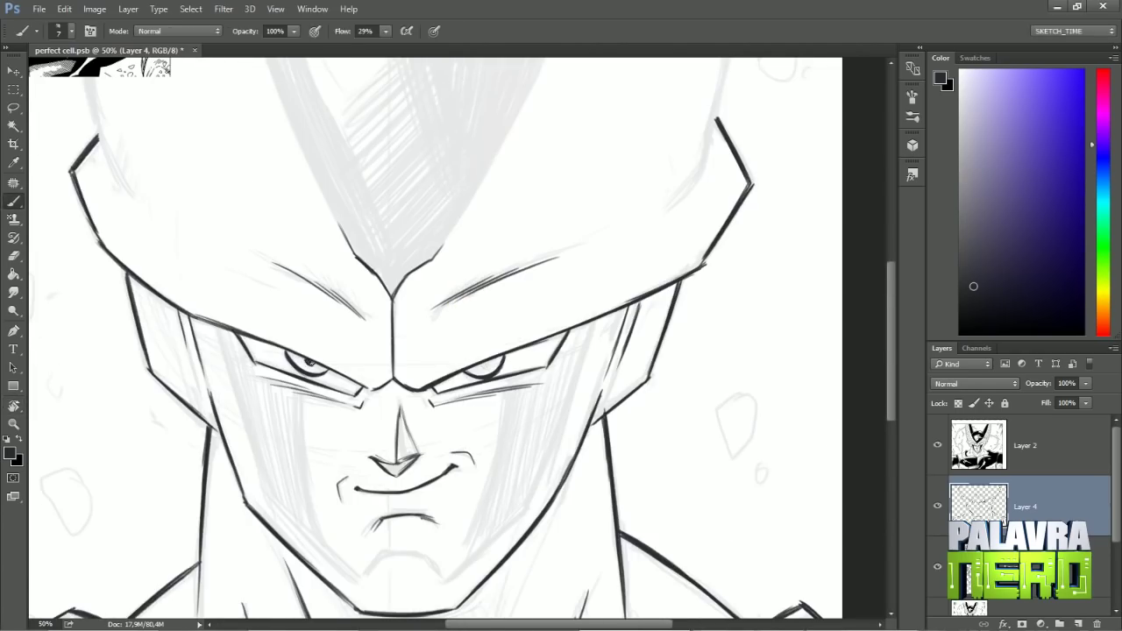
{"action": "key", "text": "h"}
{"action": "mouse_move", "coordinate": [404, 281]}
{"action": "left_mouse_down"}
{"action": "mouse_move", "coordinate": [313, 359]}
{"action": "mouse_move", "coordinate": [404, 277]}
{"action": "left_mouse_up"}
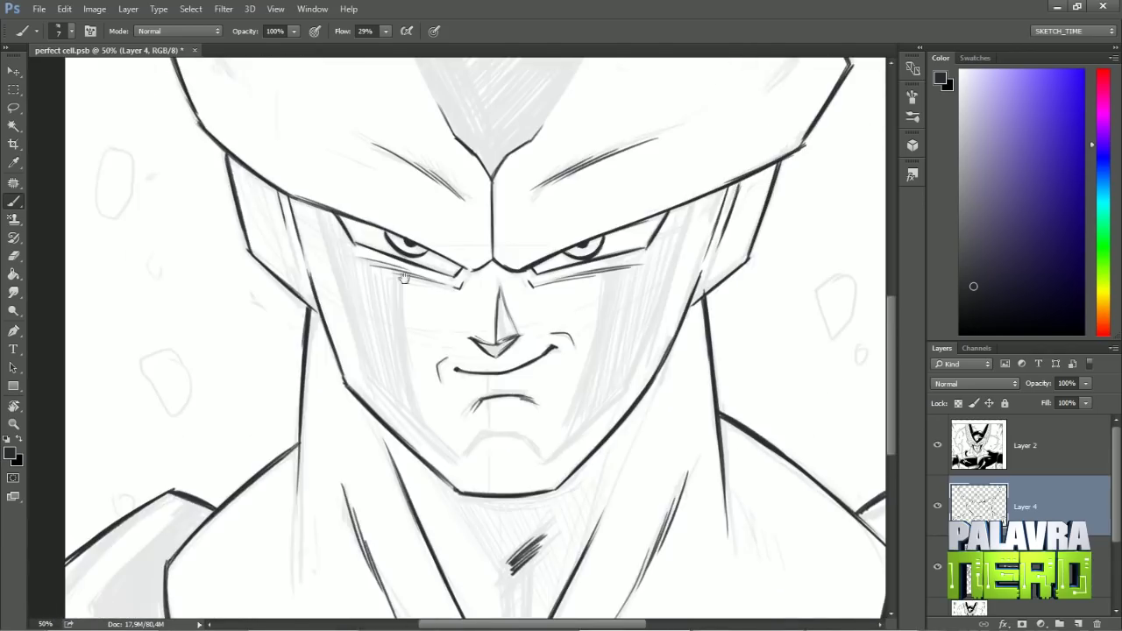
Step: Ink the inner contour of the face guard, the chin notch and the curved marking lines down both cheeks
{"action": "key", "text": "r"}
{"action": "left_click_drag", "start_coordinate": [349, 318], "coordinate": [355, 364]}
{"action": "key", "text": "r"}
{"action": "mouse_move", "coordinate": [631, 323]}
{"action": "left_mouse_down"}
{"action": "mouse_move", "coordinate": [613, 263]}
{"action": "mouse_move", "coordinate": [505, 462]}
{"action": "left_mouse_up"}
{"action": "key", "text": "r"}
{"action": "left_click_drag", "start_coordinate": [421, 394], "coordinate": [437, 289]}
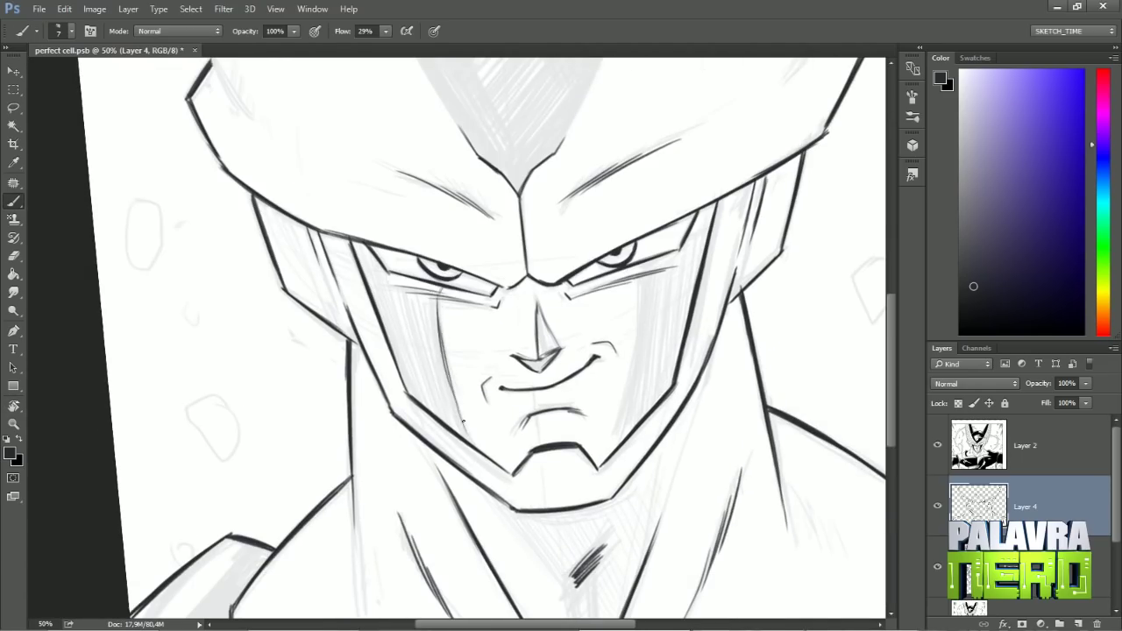
{"action": "key", "text": "Escape"}
Step: Ink the outer edges of both helmet horns down to the side corners, ending in short crease strokes
{"action": "scroll", "coordinate": [637, 283], "scroll_direction": "down", "scroll_amount": 3}
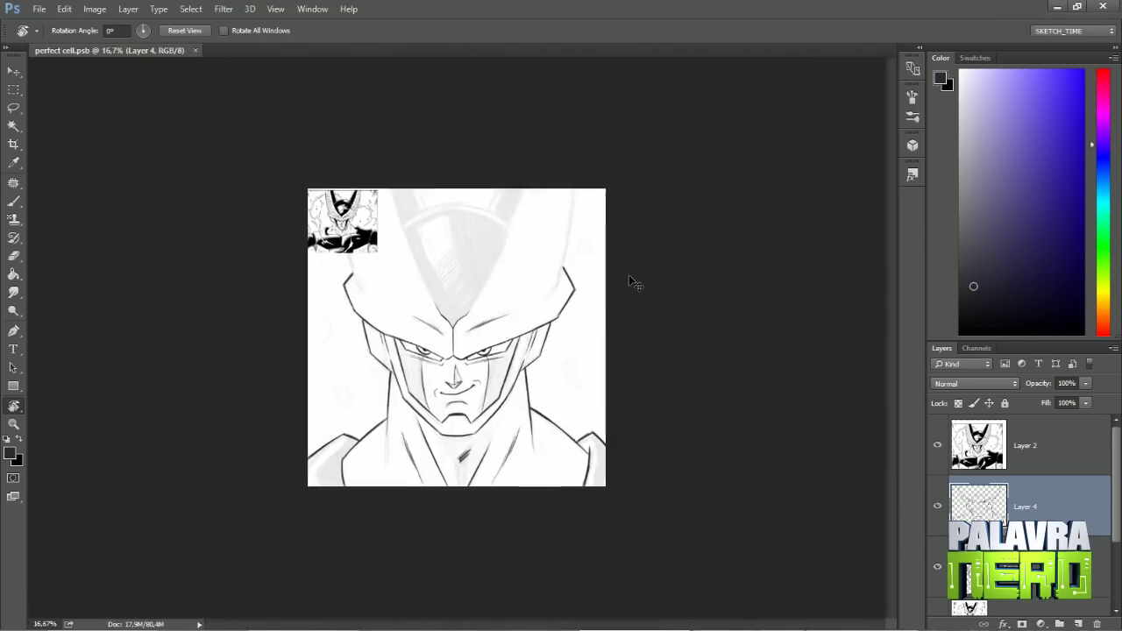
{"action": "scroll", "coordinate": [251, 214], "scroll_direction": "up", "scroll_amount": 2}
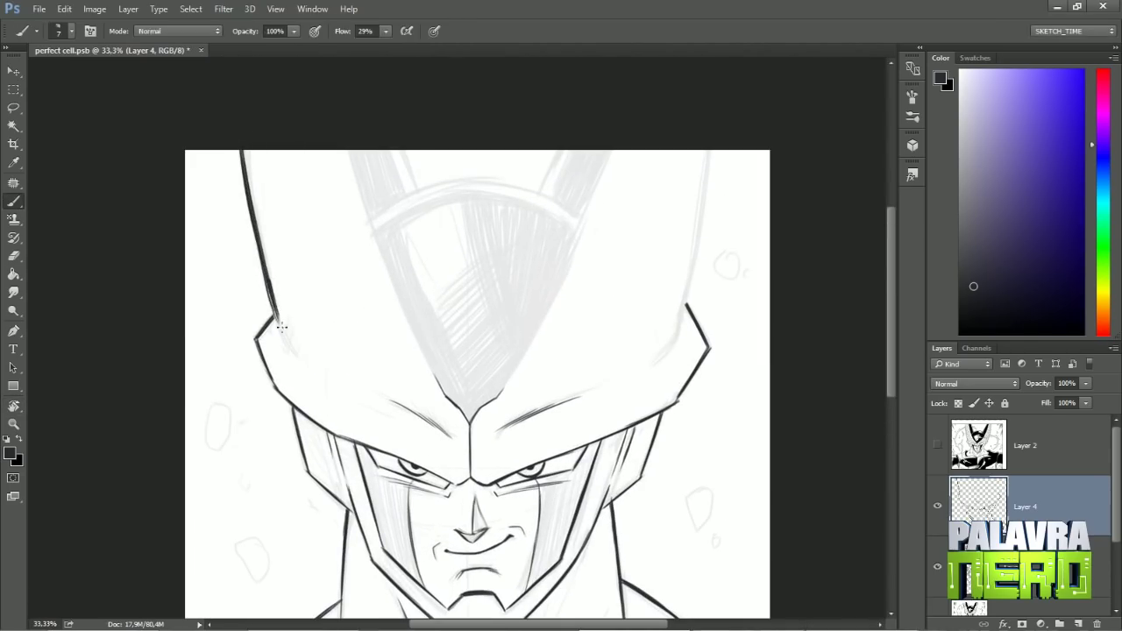
{"action": "key", "text": "r"}
{"action": "left_click_drag", "start_coordinate": [280, 326], "coordinate": [292, 392]}
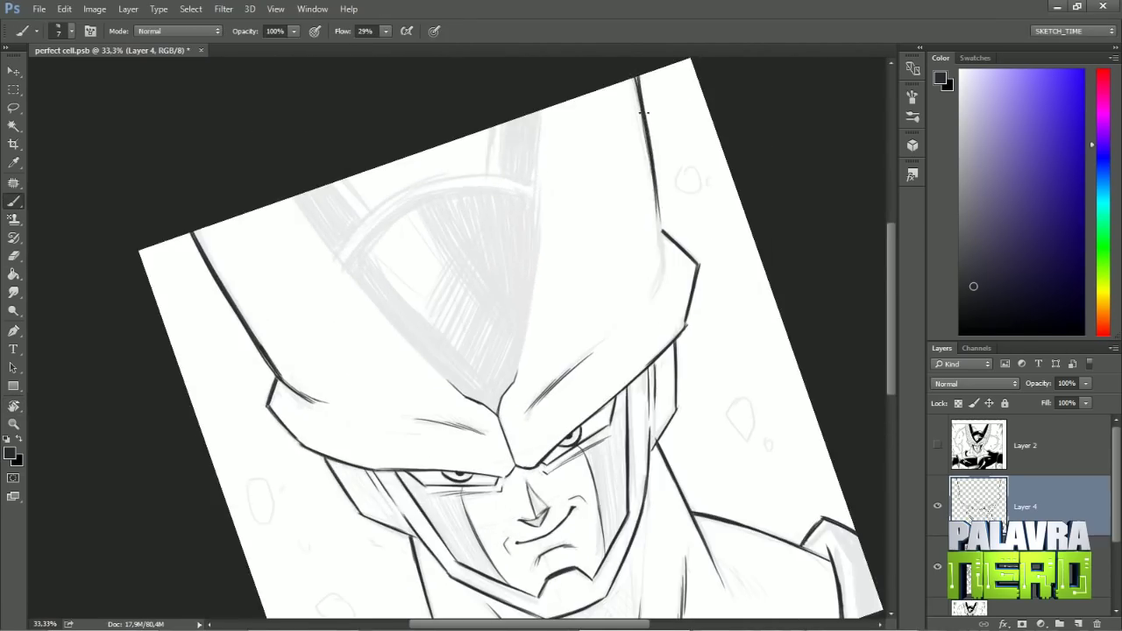
{"action": "key", "text": "r"}
{"action": "left_click_drag", "start_coordinate": [660, 264], "coordinate": [369, 241]}
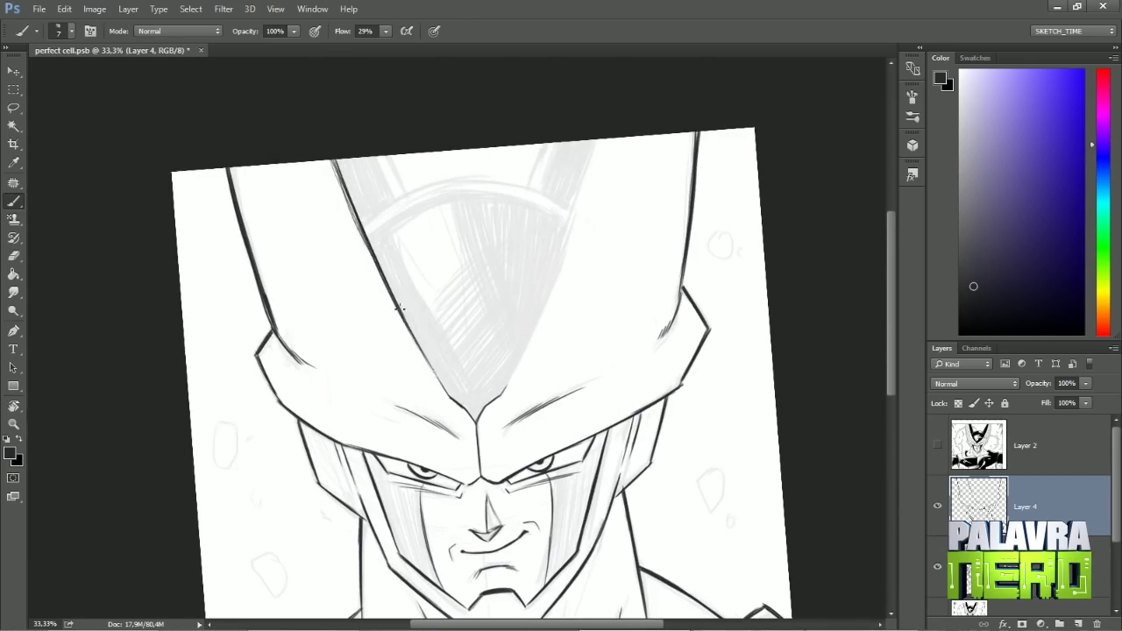
Step: Ink the inner edges of both horns, converging in a V at the middle of the forehead
{"action": "key", "text": "r"}
{"action": "left_click_drag", "start_coordinate": [399, 307], "coordinate": [437, 184]}
{"action": "key", "text": "r"}
{"action": "left_click_drag", "start_coordinate": [477, 242], "coordinate": [295, 333]}
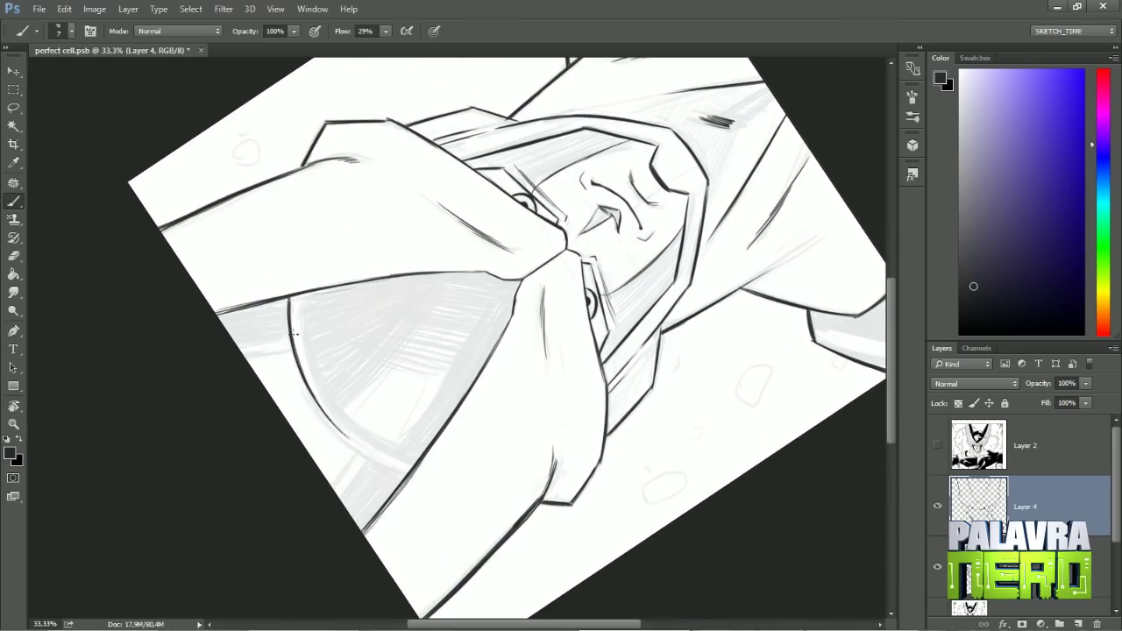
Step: Ink the curved top of the head dome between the horns and the short strip edges behind it
{"action": "key", "text": "r"}
{"action": "left_click_drag", "start_coordinate": [396, 470], "coordinate": [454, 526]}
{"action": "key", "text": "r"}
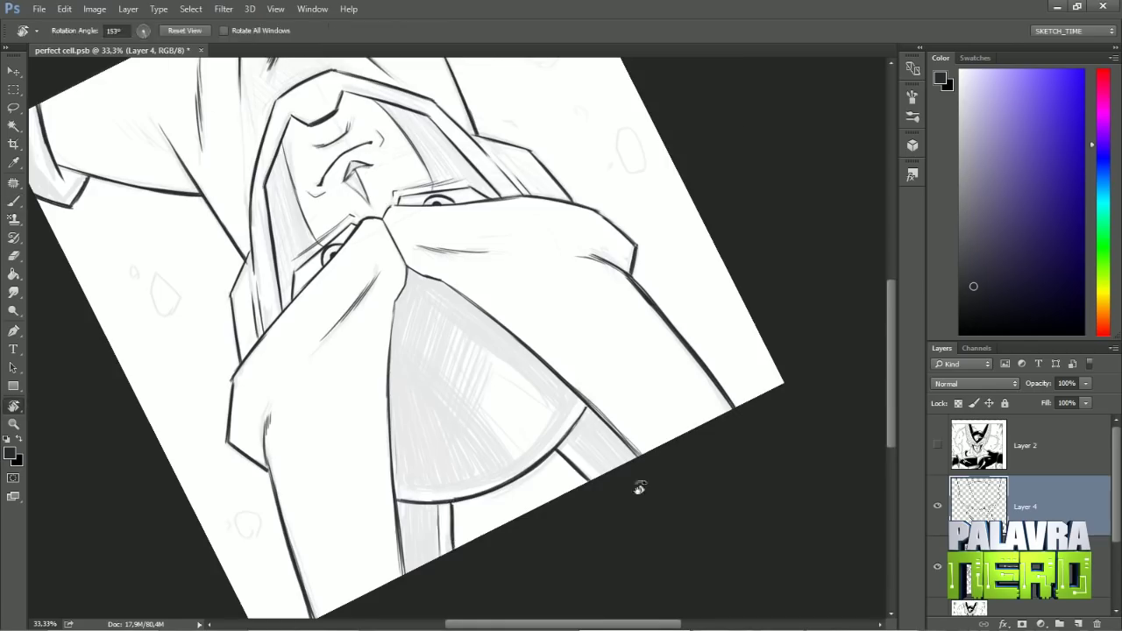
{"action": "left_click_drag", "start_coordinate": [639, 484], "coordinate": [502, 542]}
{"action": "key", "text": "Escape"}
{"action": "scroll", "coordinate": [451, 268], "scroll_direction": "down", "scroll_amount": 5}
{"action": "scroll", "coordinate": [450, 271], "scroll_direction": "up", "scroll_amount": 5}
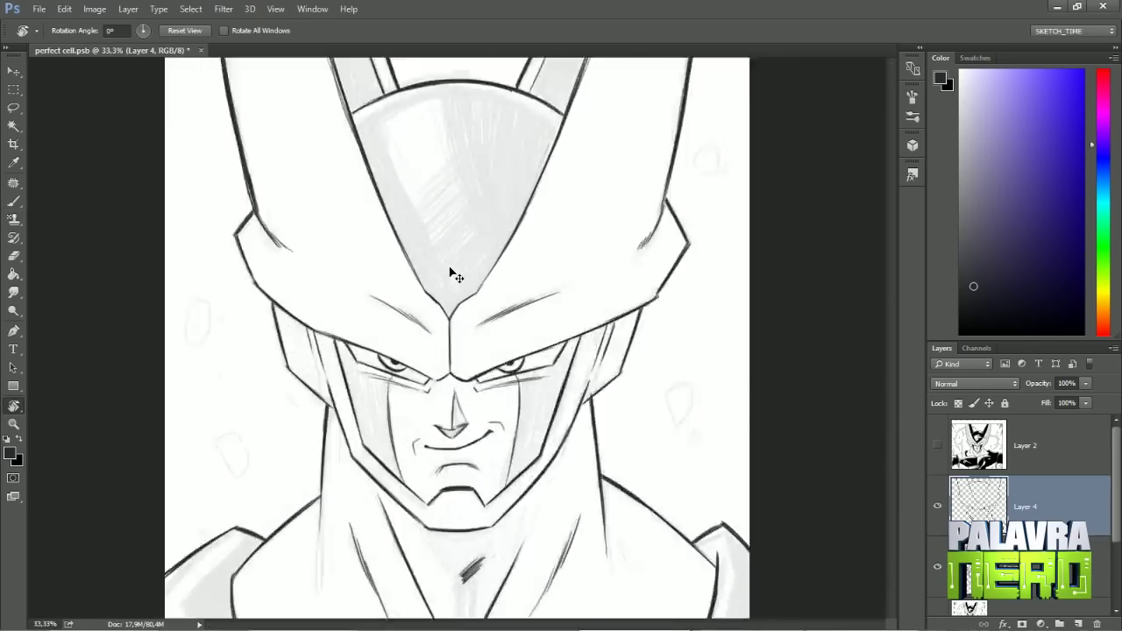
Step: Create a new layer and ink the floating rocks along the right side of the portrait, from neck height to the horn
{"action": "key", "text": "b"}
{"action": "key", "text": "r"}
{"action": "left_click_drag", "start_coordinate": [614, 263], "coordinate": [653, 121]}
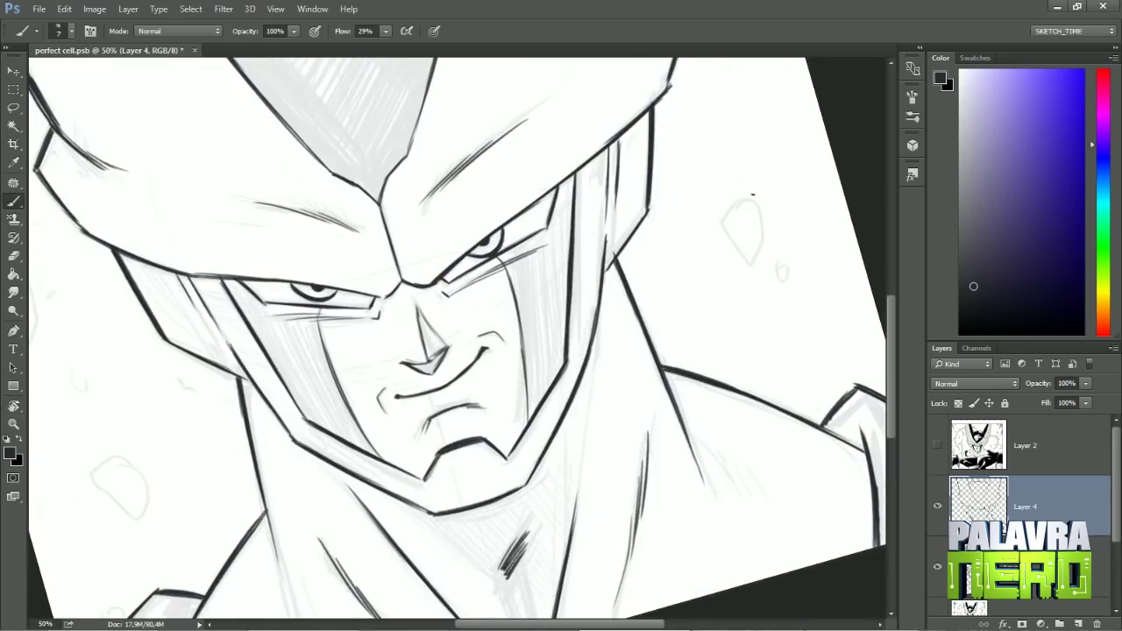
{"action": "left_click_drag", "start_coordinate": [778, 261], "coordinate": [786, 279]}
{"action": "scroll", "coordinate": [780, 272], "scroll_direction": "down", "scroll_amount": 3}
{"action": "key", "text": "r"}
{"action": "left_click_drag", "start_coordinate": [614, 263], "coordinate": [667, 369]}
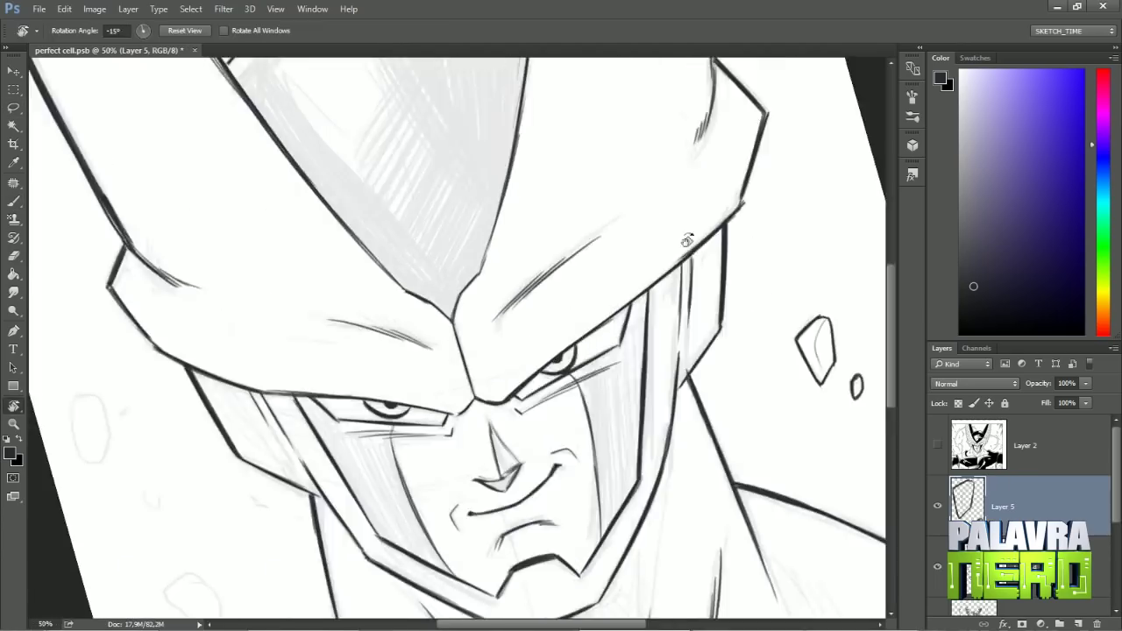
{"action": "scroll", "coordinate": [613, 263], "scroll_direction": "up", "scroll_amount": 4}
{"action": "key", "text": "ctrl+shift+alt+n"}
{"action": "left_click_drag", "start_coordinate": [607, 127], "coordinate": [620, 180]}
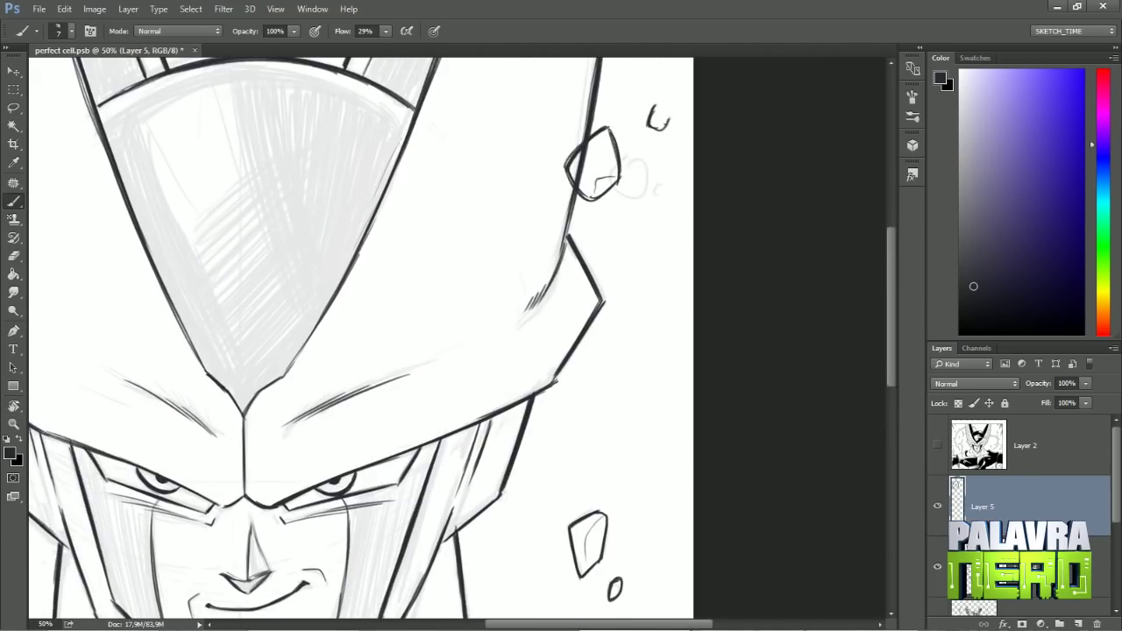
{"action": "scroll", "coordinate": [368, 346], "scroll_direction": "down", "scroll_amount": 1}
Step: Ink the floating rocks on the left side beside the neck and cheek guard
{"action": "left_click_drag", "start_coordinate": [372, 345], "coordinate": [385, 373]}
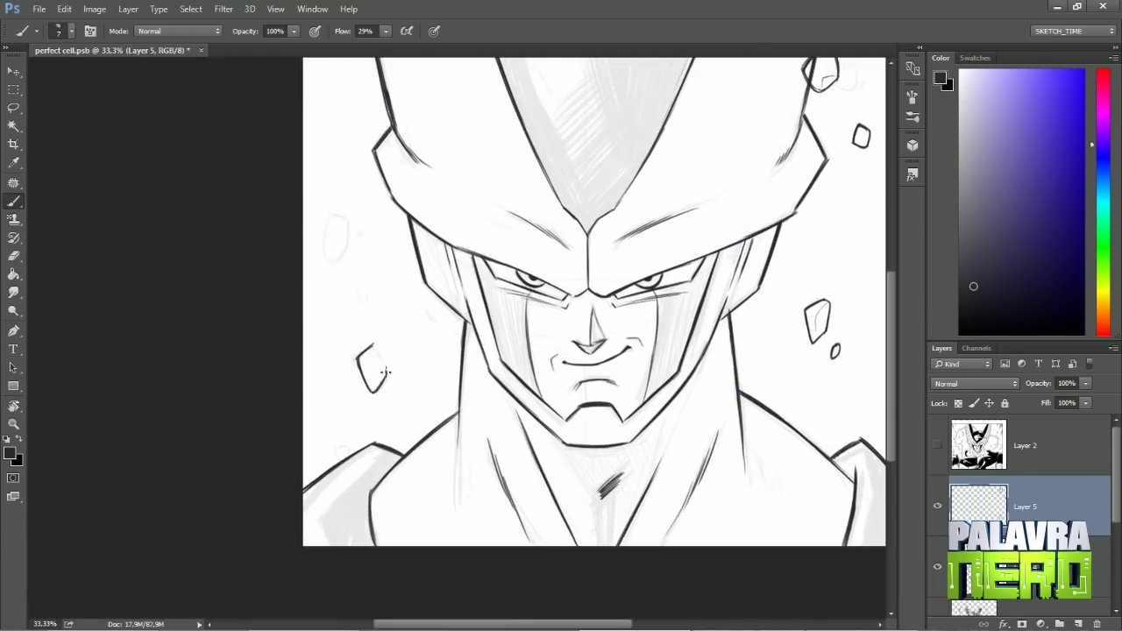
{"action": "left_click_drag", "start_coordinate": [399, 330], "coordinate": [402, 349]}
{"action": "left_click_drag", "start_coordinate": [334, 426], "coordinate": [337, 445]}
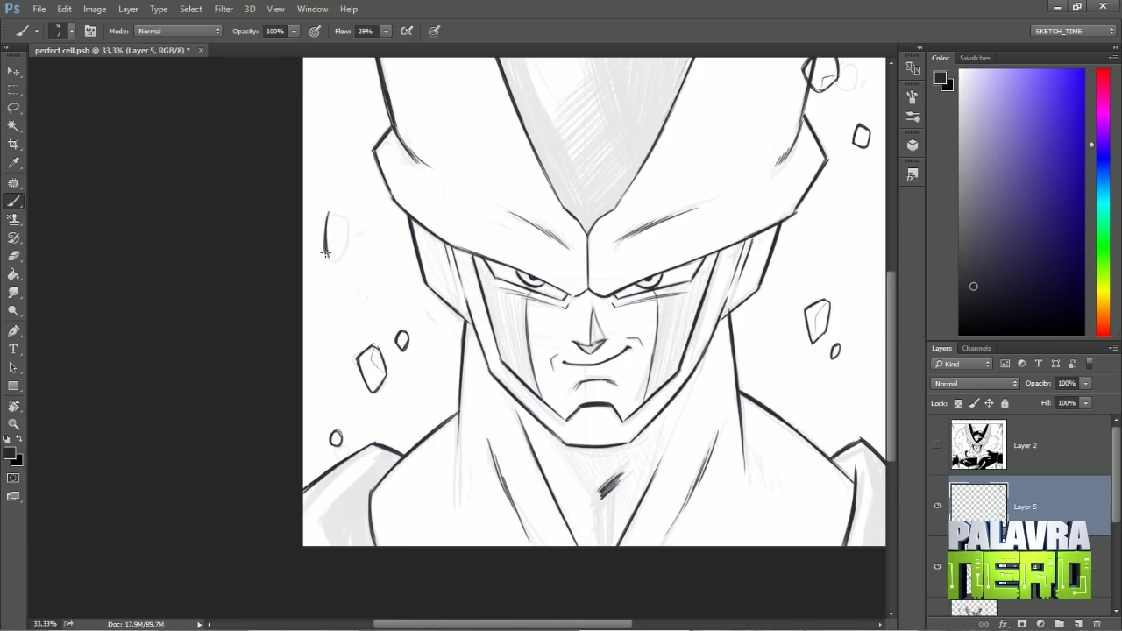
{"action": "key", "text": "e"}
{"action": "key", "text": "b"}
{"action": "left_click_drag", "start_coordinate": [327, 258], "coordinate": [333, 260]}
Step: Ink the remaining floating rocks at the upper left and the small ones overlapping both shoulders
{"action": "scroll", "coordinate": [374, 247], "scroll_direction": "up", "scroll_amount": 3}
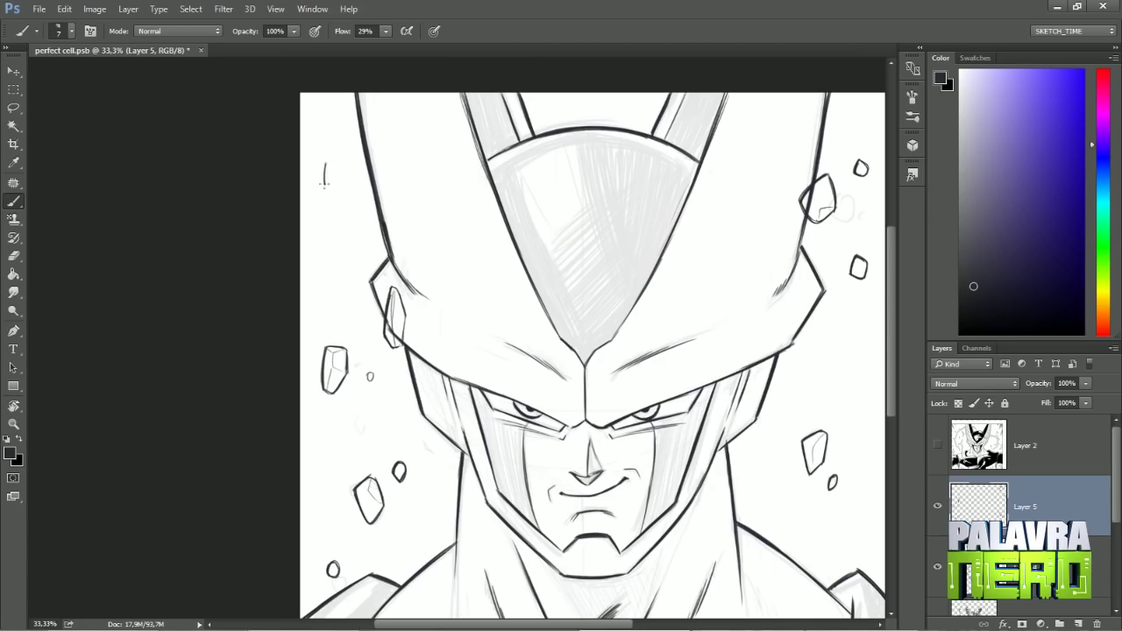
{"action": "key", "text": "h"}
{"action": "left_click_drag", "start_coordinate": [586, 114], "coordinate": [603, 512]}
{"action": "key", "text": "e"}
{"action": "key", "text": "b"}
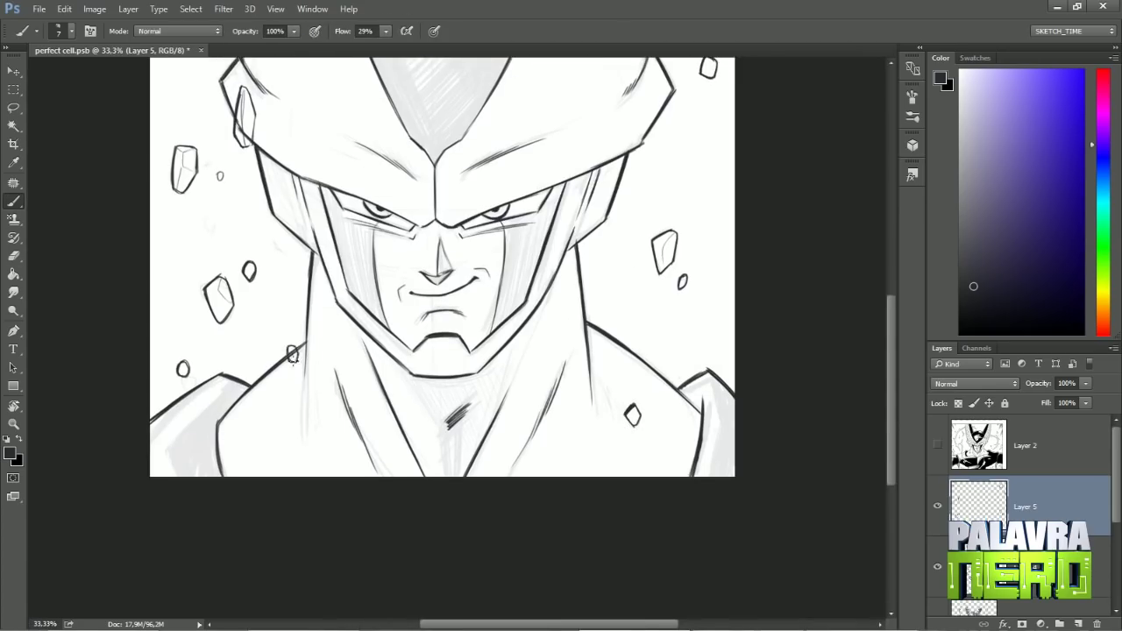
{"action": "key", "text": "h"}
{"action": "left_click_drag", "start_coordinate": [298, 336], "coordinate": [356, 343]}
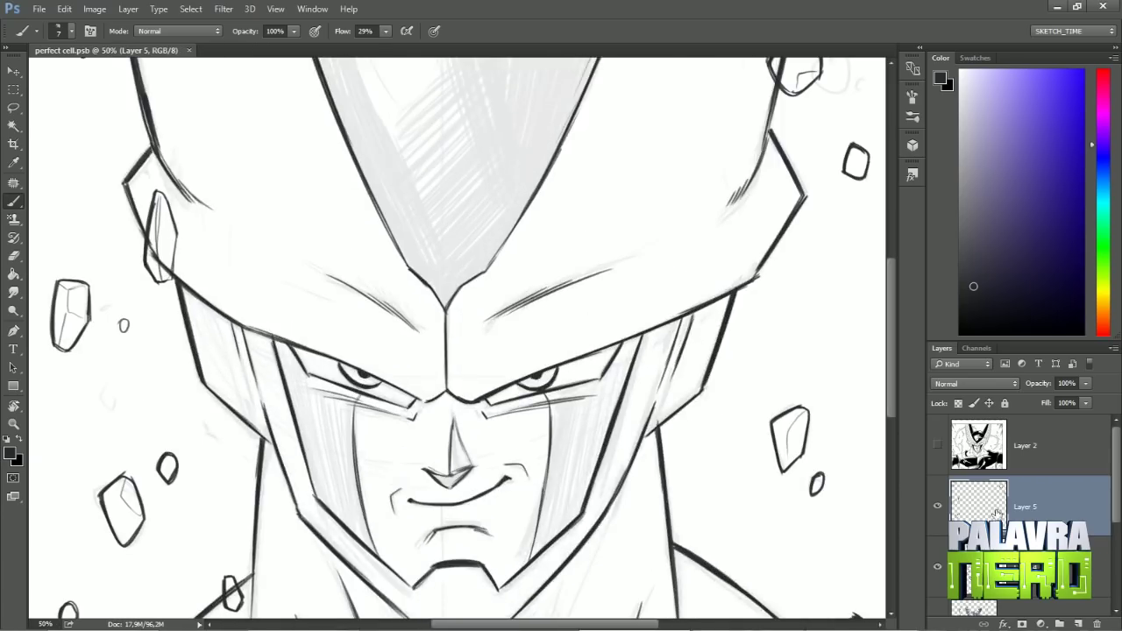
Step: Return to the line art layer, thicken the eye outlines and centre brow line, and fill the nose shadow in black
{"action": "key", "text": "alt+bracketleft"}
{"action": "mouse_move", "coordinate": [291, 356]}
{"action": "left_mouse_down"}
{"action": "mouse_move", "coordinate": [463, 459]}
{"action": "mouse_move", "coordinate": [544, 412]}
{"action": "mouse_move", "coordinate": [570, 316]}
{"action": "mouse_move", "coordinate": [526, 421]}
{"action": "left_mouse_up"}
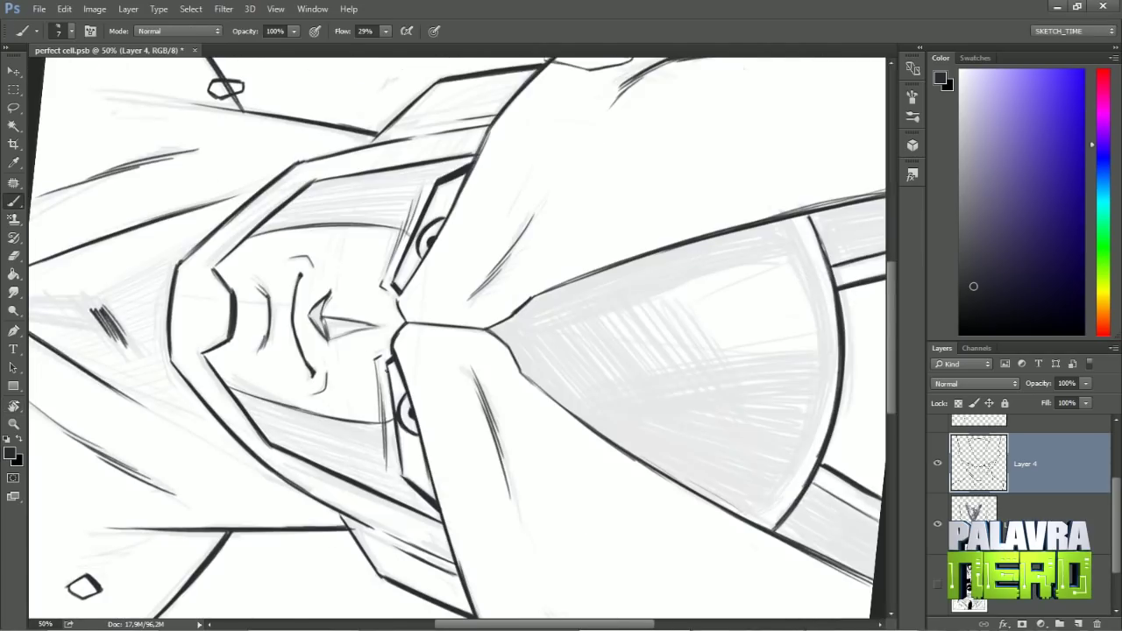
{"action": "mouse_move", "coordinate": [407, 484]}
{"action": "left_mouse_down"}
{"action": "mouse_move", "coordinate": [428, 398]}
{"action": "mouse_move", "coordinate": [391, 332]}
{"action": "mouse_move", "coordinate": [451, 263]}
{"action": "mouse_move", "coordinate": [412, 290]}
{"action": "mouse_move", "coordinate": [386, 333]}
{"action": "mouse_move", "coordinate": [421, 298]}
{"action": "mouse_move", "coordinate": [463, 440]}
{"action": "left_mouse_up"}
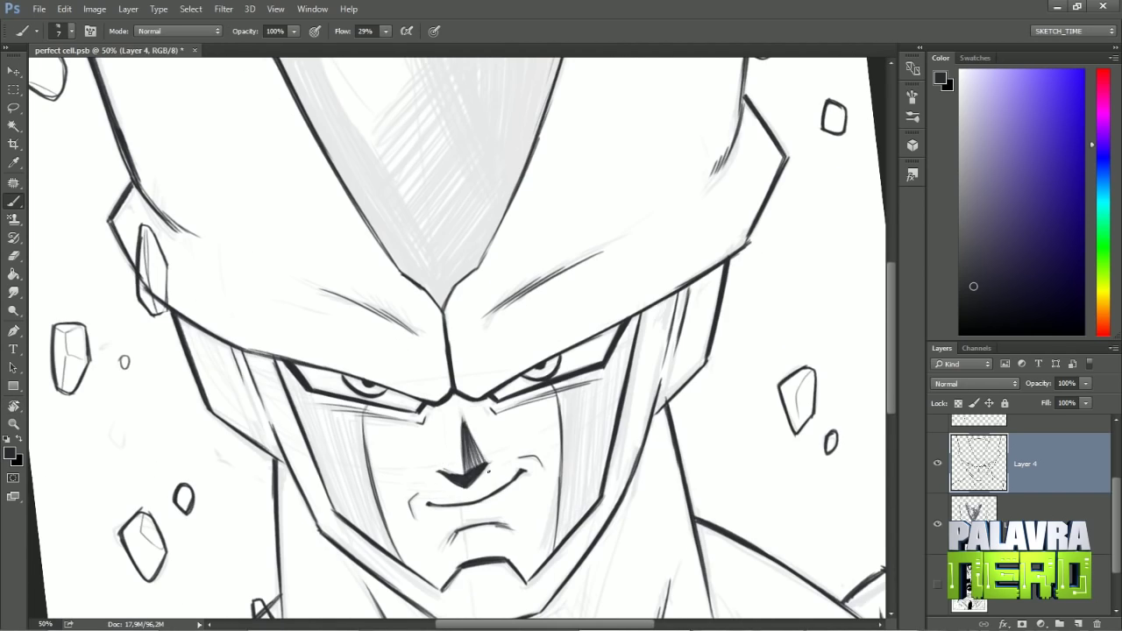
{"action": "key", "text": "ctrl+minus"}
Step: Reinforce the line art with strokes on a new layer and merge it down into the line art layer
{"action": "key", "text": "ctrl+shift+alt+n"}
{"action": "left_click_drag", "start_coordinate": [421, 526], "coordinate": [257, 401]}
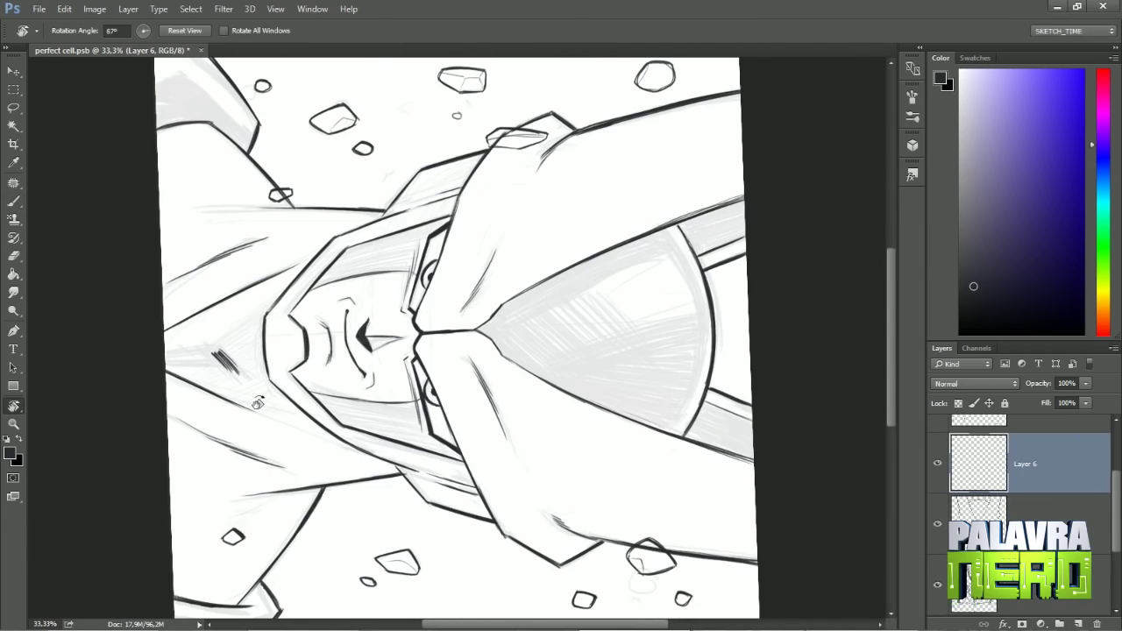
{"action": "key", "text": "b"}
{"action": "mouse_move", "coordinate": [211, 333]}
{"action": "left_mouse_down"}
{"action": "mouse_move", "coordinate": [275, 393]}
{"action": "mouse_move", "coordinate": [526, 316]}
{"action": "left_mouse_up"}
{"action": "key", "text": "r"}
{"action": "key", "text": "ctrl+e"}
{"action": "key", "text": "Escape"}
{"action": "key", "text": "ctrl+minus"}
{"action": "key", "text": "ctrl+plus"}
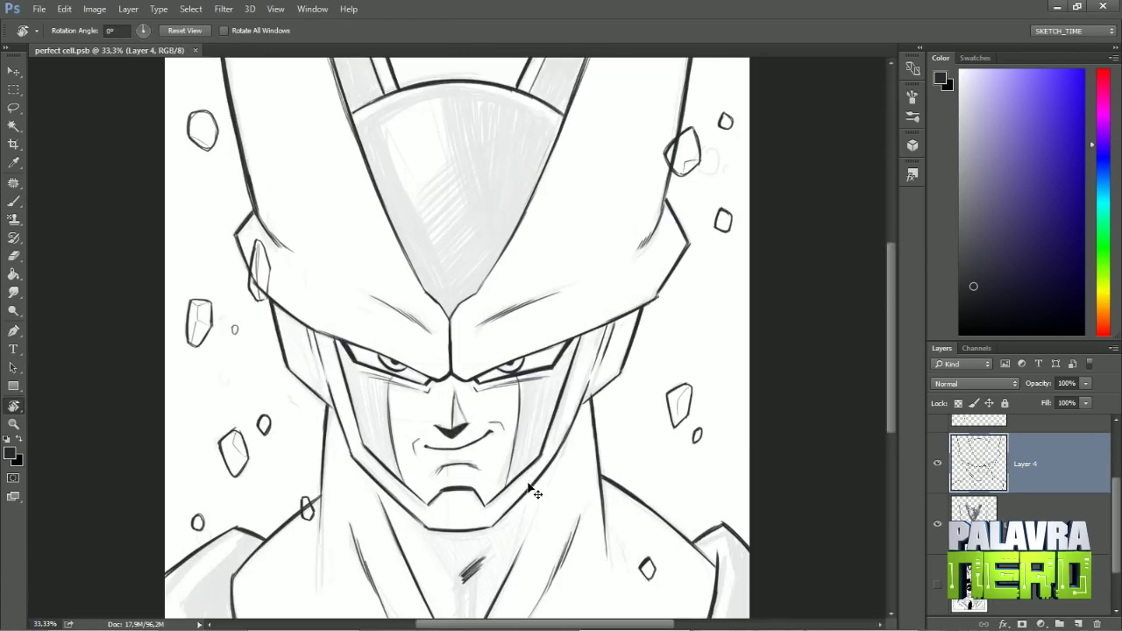
Step: Create a new layer beneath the sketch layer and fill it with medium blue as the background
{"action": "key", "text": "ctrl+shift+alt+n"}
{"action": "key", "text": "ctrl+minus"}
{"action": "key", "text": "ctrl+plus"}
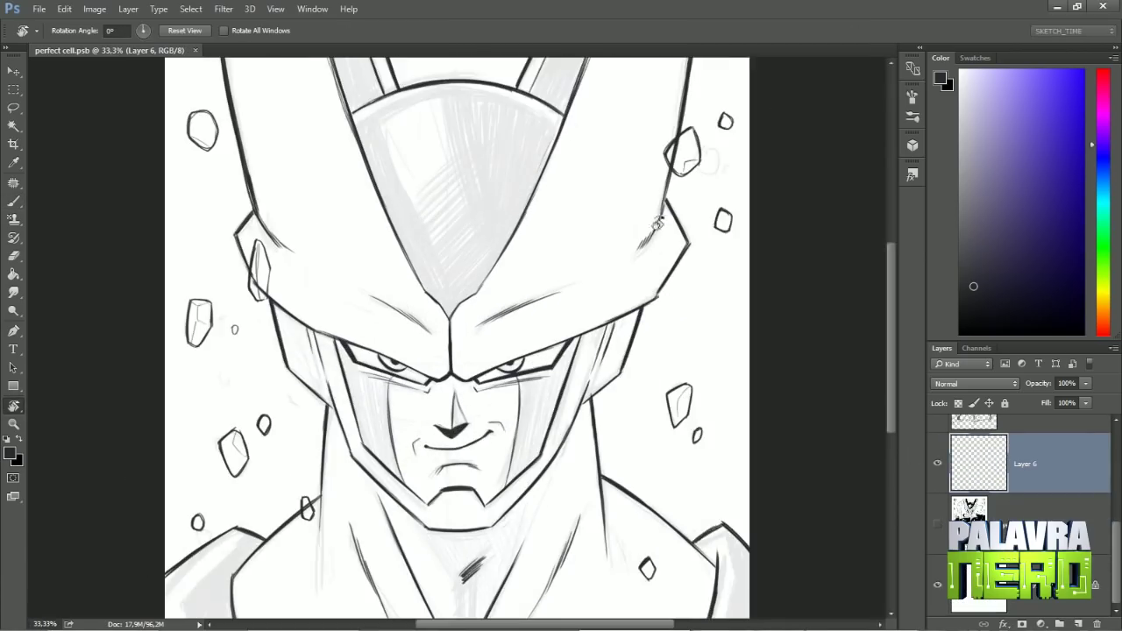
{"action": "key", "text": "ctrl+plus"}
{"action": "key", "text": "ctrl+minus"}
{"action": "key", "text": "ctrl+minus"}
{"action": "left_click", "coordinate": [1037, 144]}
{"action": "left_click_drag", "start_coordinate": [1017, 342], "coordinate": [1010, 223]}
{"action": "key", "text": "g"}
{"action": "key", "text": "alt+BackSpace"}
Step: Apply a pale yellow foreground-to-transparent linear gradient with Reverse off, running from the canvas's bottom edge upward over the blue background
{"action": "left_click", "coordinate": [1103, 192]}
{"action": "left_click", "coordinate": [982, 70]}
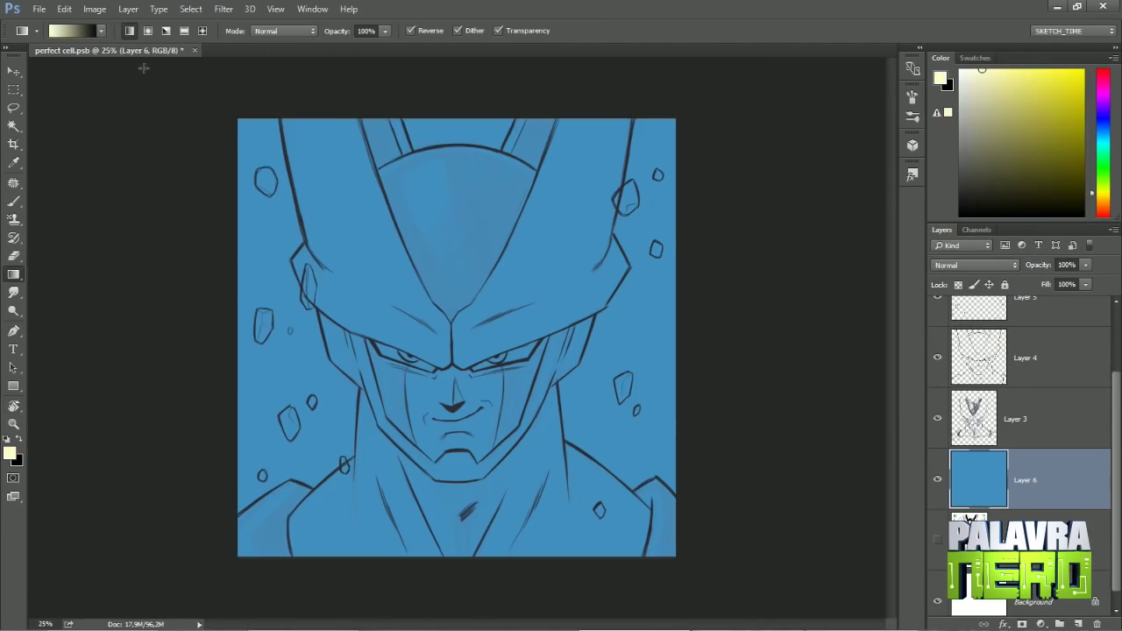
{"action": "left_click", "coordinate": [101, 31]}
{"action": "double_click", "coordinate": [43, 51]}
{"action": "left_click", "coordinate": [411, 31]}
{"action": "left_click_drag", "start_coordinate": [456, 558], "coordinate": [464, 181]}
{"action": "key", "text": "ctrl+minus"}
{"action": "key", "text": "ctrl+minus"}
{"action": "key", "text": "ctrl+minus"}
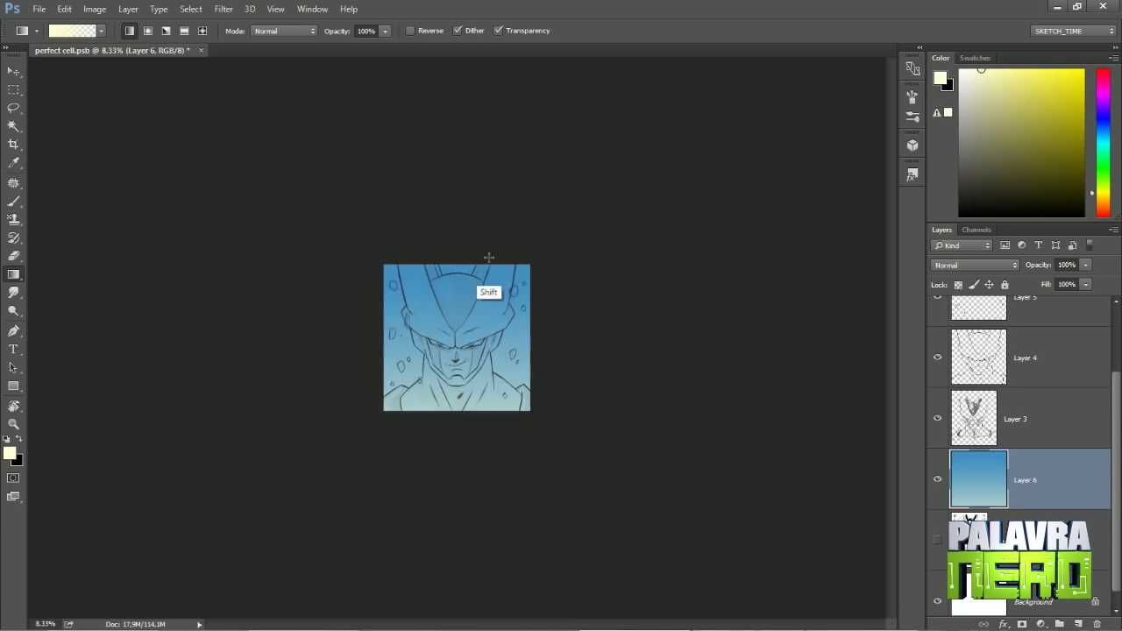
{"action": "key", "text": "ctrl+plus"}
{"action": "key", "text": "ctrl+plus"}
{"action": "key", "text": "ctrl+plus"}
Step: Create a new layer above the background gradient and paint soft purple-blue clouds on both sides of the head
{"action": "left_click", "coordinate": [1102, 138]}
{"action": "left_click", "coordinate": [1076, 623]}
{"action": "key", "text": "b"}
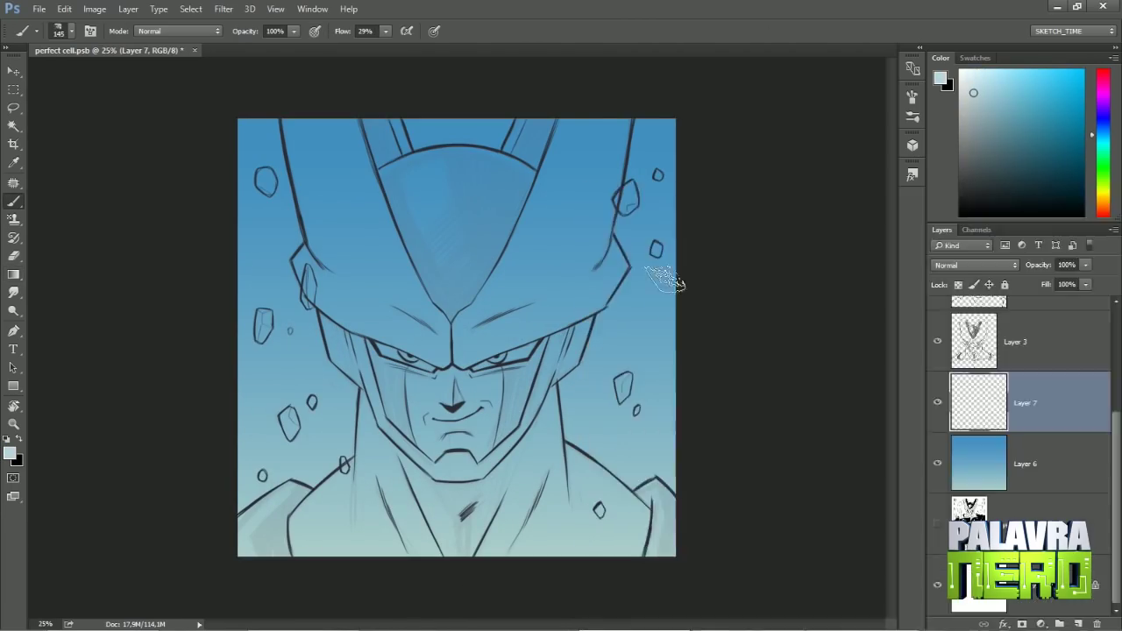
{"action": "mouse_move", "coordinate": [645, 285]}
{"action": "left_mouse_down"}
{"action": "mouse_move", "coordinate": [638, 351]}
{"action": "mouse_move", "coordinate": [664, 289]}
{"action": "mouse_move", "coordinate": [601, 401]}
{"action": "mouse_move", "coordinate": [653, 219]}
{"action": "left_mouse_up"}
Step: Lighten the background gradient layer with a Hue/Saturation adjustment
{"action": "left_click", "coordinate": [1052, 463]}
{"action": "key", "text": "ctrl+u"}
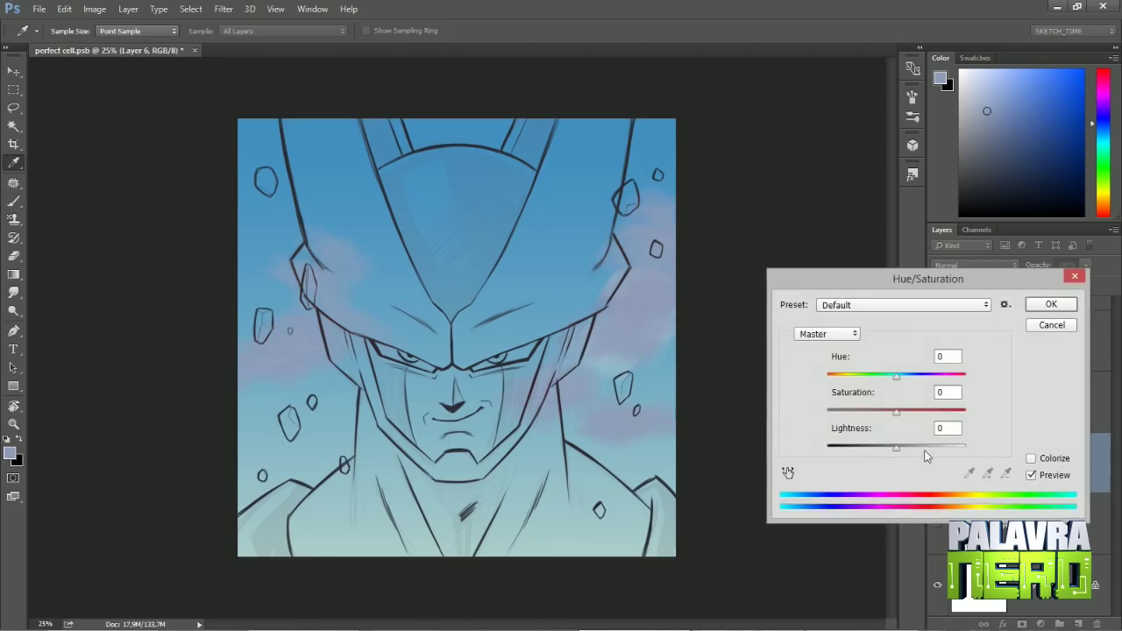
{"action": "key", "text": "Return"}
Step: Paint more purple clouds on the cloud layer and trim their edges with the eraser at size 281
{"action": "left_click", "coordinate": [1053, 402]}
{"action": "mouse_move", "coordinate": [333, 408]}
{"action": "left_mouse_down"}
{"action": "mouse_move", "coordinate": [253, 373]}
{"action": "mouse_move", "coordinate": [280, 289]}
{"action": "mouse_move", "coordinate": [301, 468]}
{"action": "mouse_move", "coordinate": [263, 475]}
{"action": "left_mouse_up"}
{"action": "key", "text": "e"}
{"action": "key", "text": "bracketright"}
{"action": "key", "text": "bracketright"}
{"action": "key", "text": "bracketright"}
{"action": "key", "text": "bracketright"}
{"action": "key", "text": "bracketright"}
{"action": "key", "text": "bracketright"}
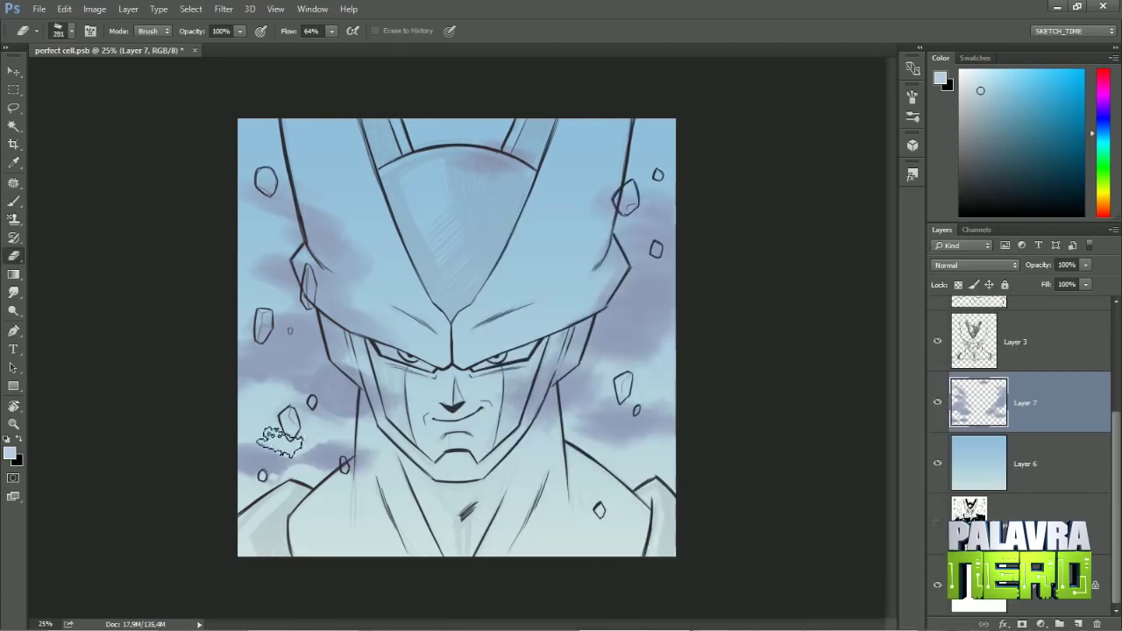
{"action": "mouse_move", "coordinate": [263, 428]}
{"action": "left_mouse_down"}
{"action": "mouse_move", "coordinate": [264, 447]}
{"action": "mouse_move", "coordinate": [328, 451]}
{"action": "mouse_move", "coordinate": [288, 439]}
{"action": "mouse_move", "coordinate": [300, 449]}
{"action": "left_mouse_up"}
Step: Set the eraser flow to 4% and softly fade the clouds on both sides of the figure
{"action": "key", "text": "shift+0"}
{"action": "key", "text": "shift+4"}
{"action": "mouse_move", "coordinate": [605, 434]}
{"action": "left_mouse_down"}
{"action": "mouse_move", "coordinate": [638, 463]}
{"action": "mouse_move", "coordinate": [656, 450]}
{"action": "left_mouse_up"}
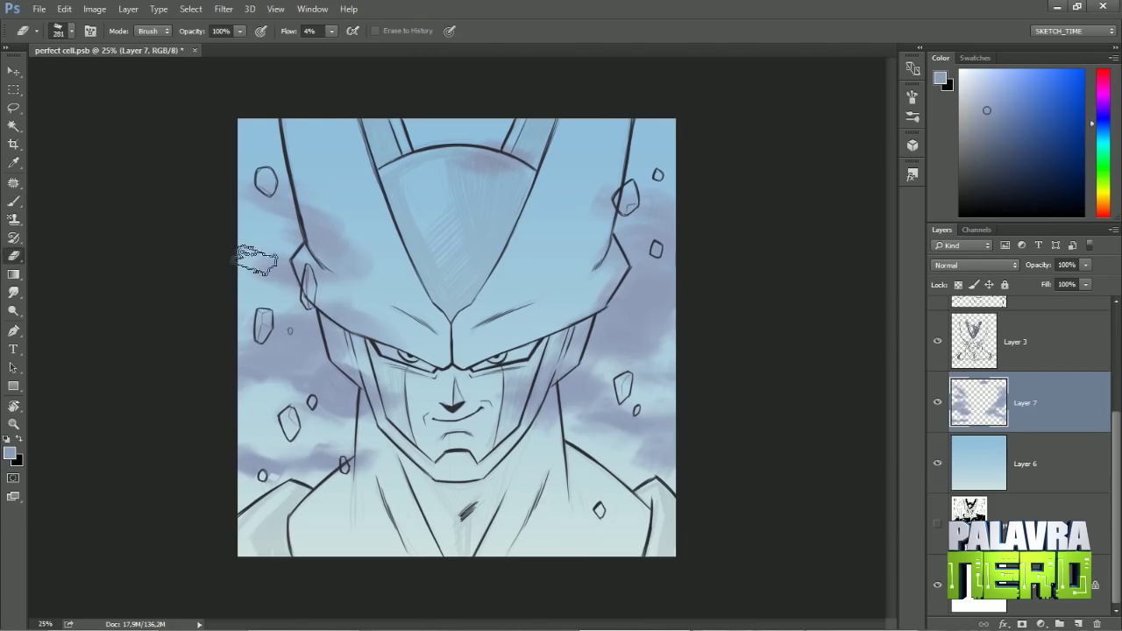
Step: Lock the cloud layer's transparent pixels and tint the clouds with a lighter periwinkle blue
{"action": "key", "text": "b"}
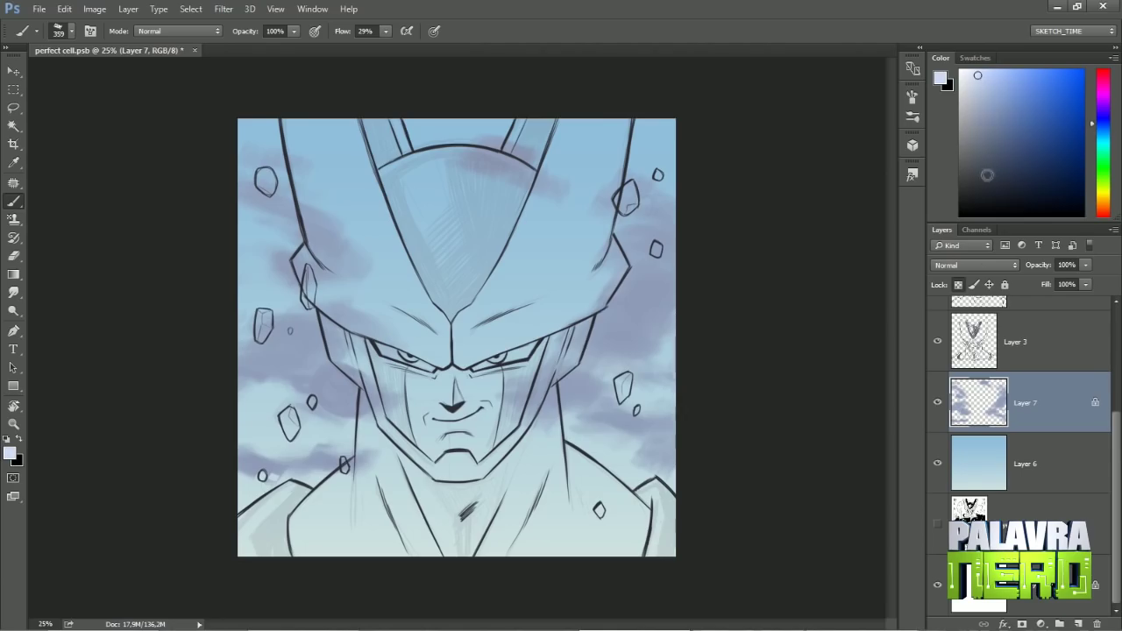
{"action": "left_click", "coordinate": [619, 426], "text": "alt"}
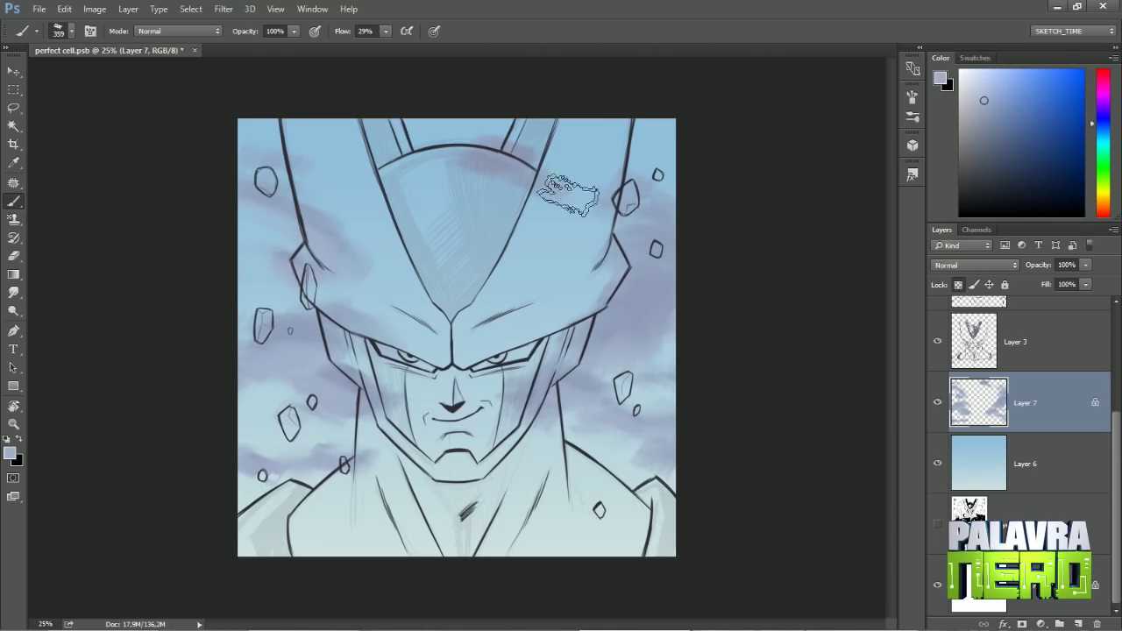
Step: Hide the rough sketch layer and create a new layer directly beneath the character's line art
{"action": "key", "text": "v"}
{"action": "key", "text": "alt+bracketright"}
{"action": "key", "text": "alt+bracketright"}
{"action": "key", "text": "alt+bracketright"}
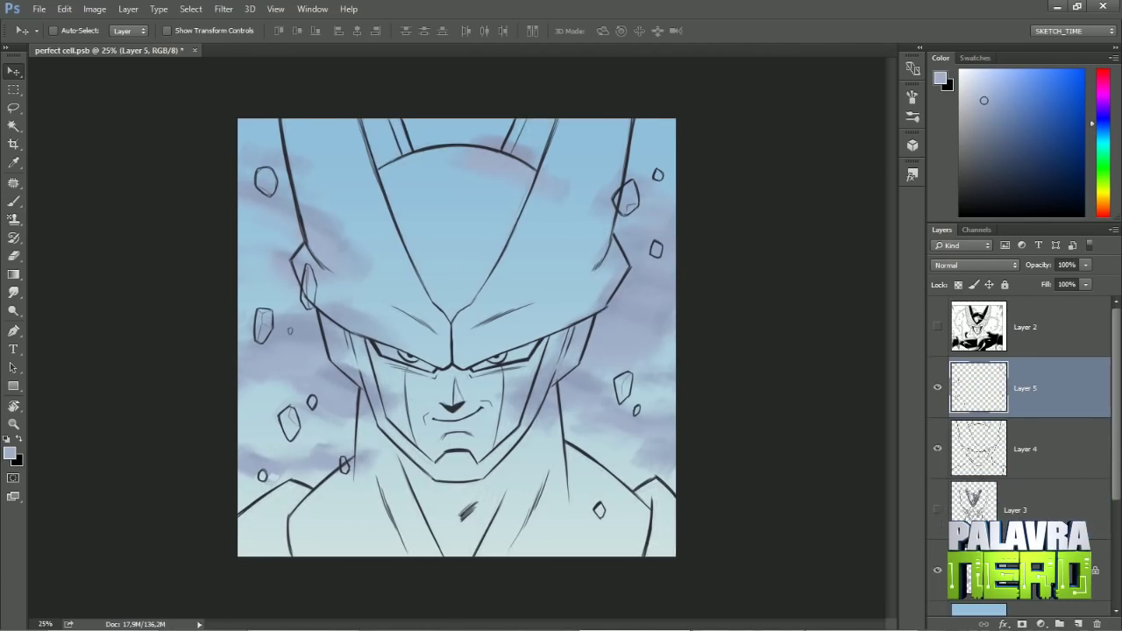
{"action": "key", "text": "b"}
{"action": "key", "text": "ctrl+shift+alt+n"}
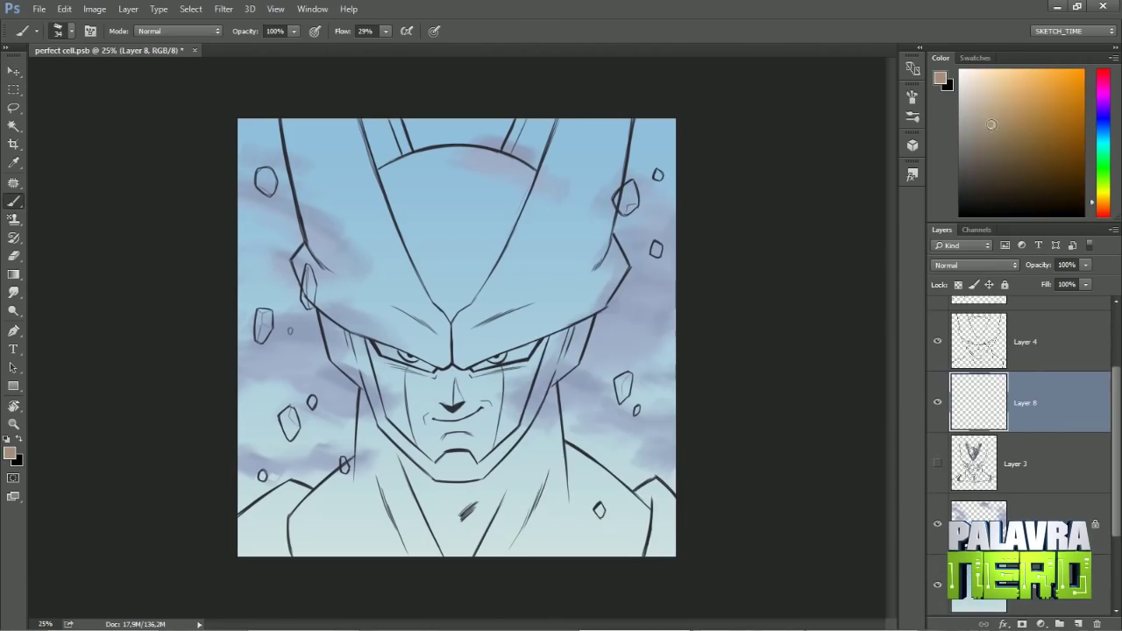
Step: Paint the rocks on the left side of the portrait grey-brown and move their colour layer above the line art
{"action": "right_click", "coordinate": [316, 169]}
{"action": "left_click_drag", "start_coordinate": [261, 175], "coordinate": [271, 189]}
{"action": "key", "text": "ctrl+plus"}
{"action": "left_click_drag", "start_coordinate": [262, 335], "coordinate": [263, 314]}
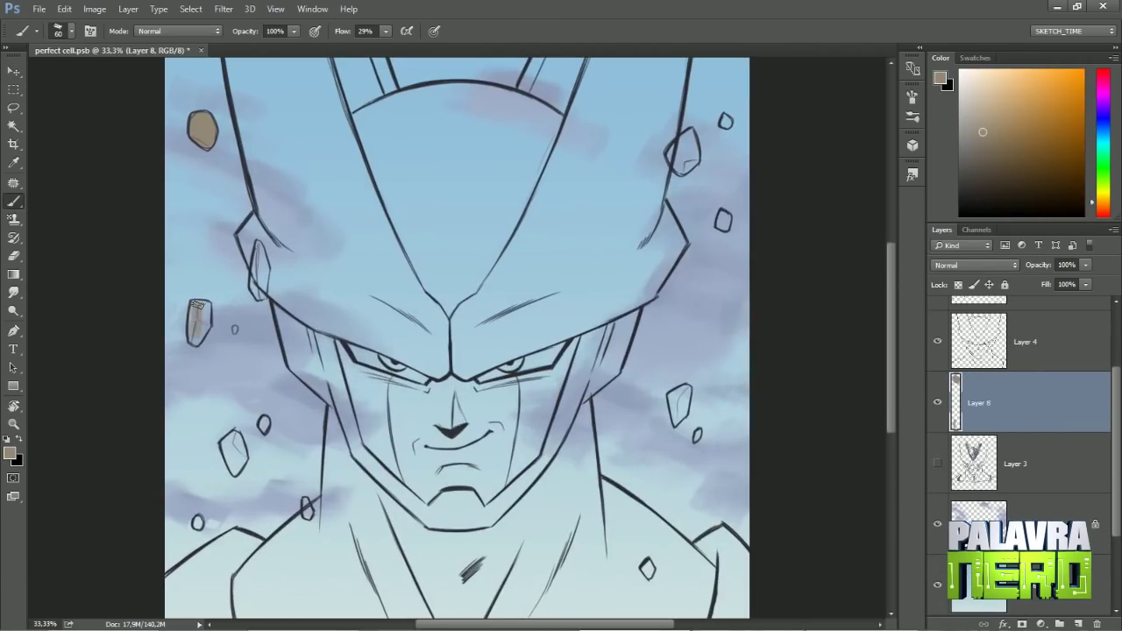
{"action": "right_click", "coordinate": [200, 303]}
{"action": "key", "text": "Escape"}
{"action": "right_click", "coordinate": [225, 298]}
{"action": "double_click", "coordinate": [325, 263]}
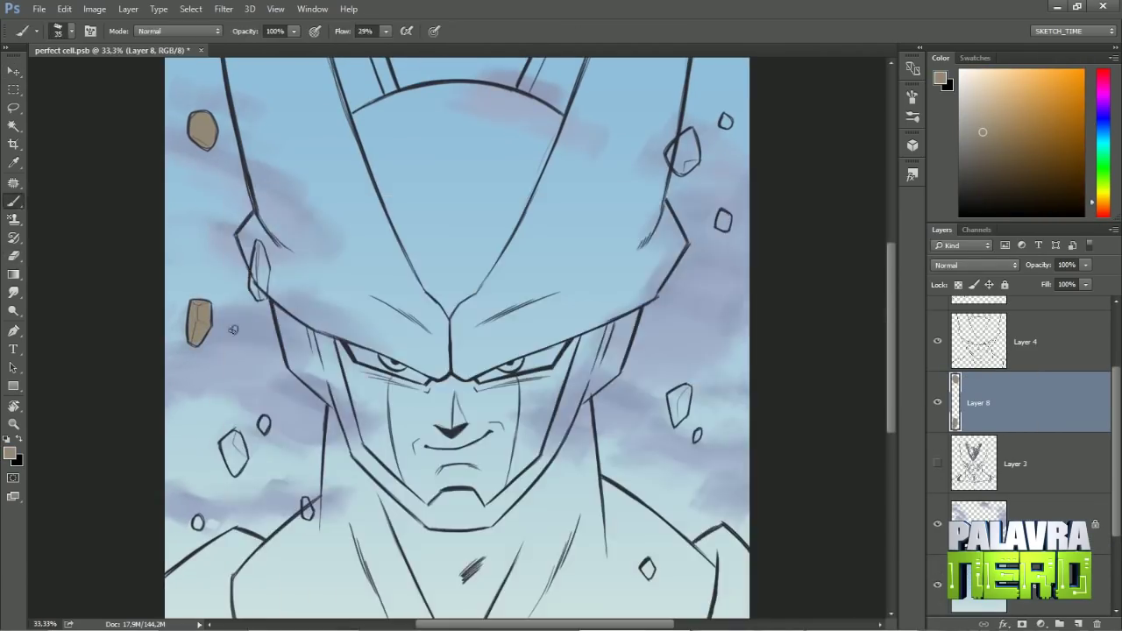
{"action": "left_click_drag", "start_coordinate": [257, 294], "coordinate": [260, 249]}
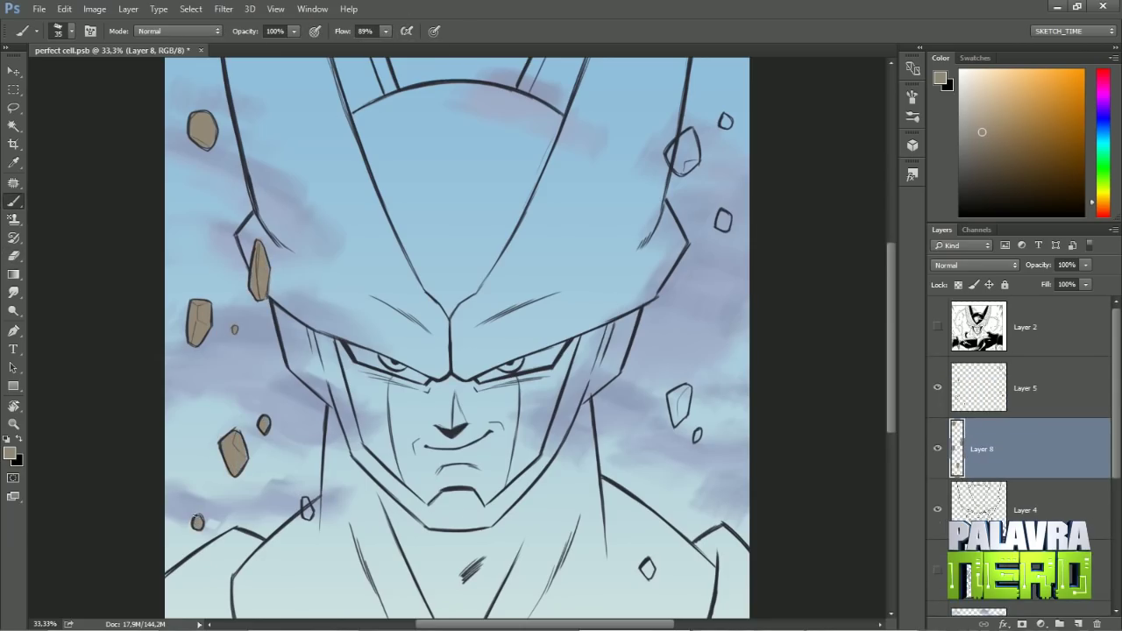
Step: Fill the rocks by the neck, on the chest and along the right side with the same grey-brown, and save the document
{"action": "left_click_drag", "start_coordinate": [307, 505], "coordinate": [308, 514]}
{"action": "left_click_drag", "start_coordinate": [697, 432], "coordinate": [697, 440]}
{"action": "left_click_drag", "start_coordinate": [647, 564], "coordinate": [648, 575]}
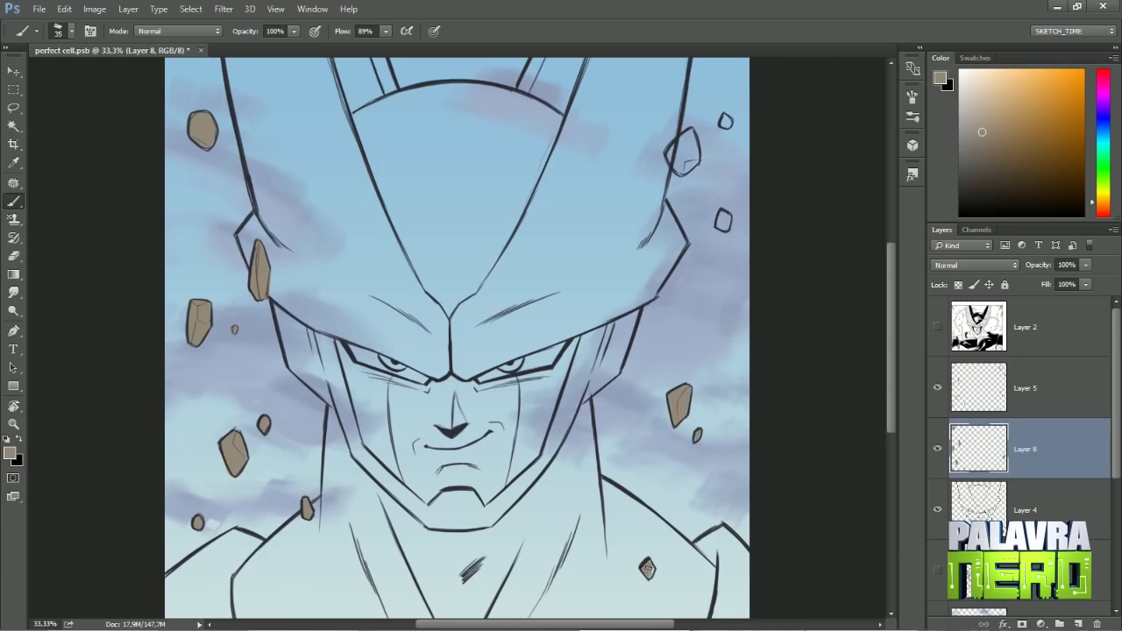
{"action": "left_click_drag", "start_coordinate": [724, 215], "coordinate": [723, 225]}
{"action": "mouse_move", "coordinate": [689, 131]}
{"action": "left_mouse_down"}
{"action": "mouse_move", "coordinate": [677, 162]}
{"action": "mouse_move", "coordinate": [693, 149]}
{"action": "left_mouse_up"}
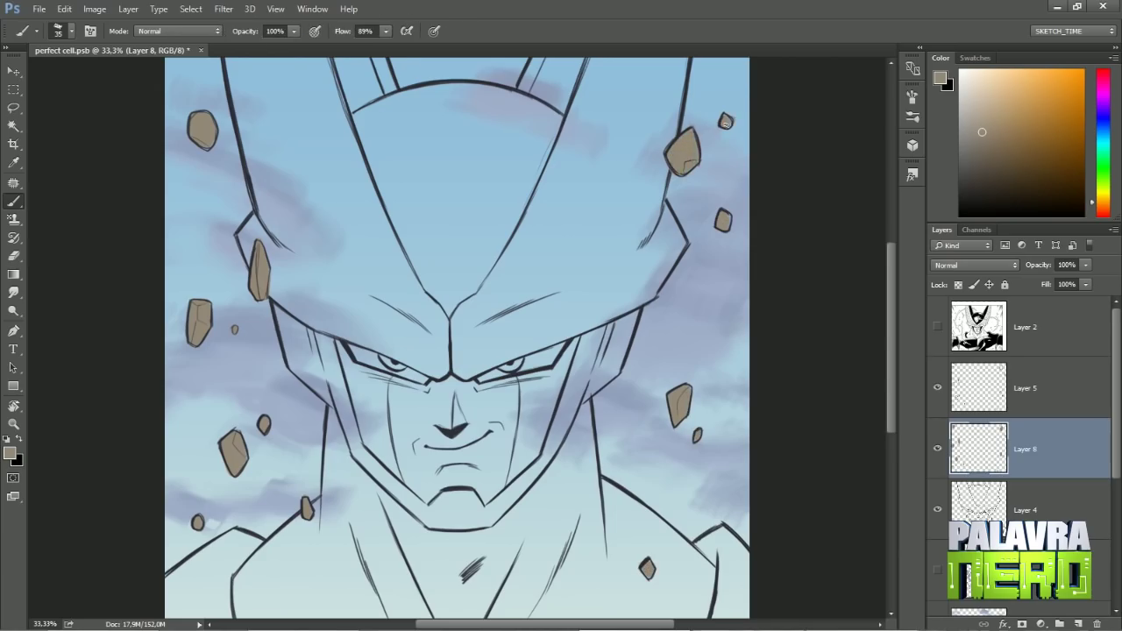
{"action": "key", "text": "e"}
{"action": "key", "text": "ctrl+minus"}
{"action": "key", "text": "ctrl+minus"}
{"action": "key", "text": "ctrl+minus"}
{"action": "key", "text": "ctrl+plus"}
{"action": "key", "text": "alt+F9"}
{"action": "key", "text": "alt+F9"}
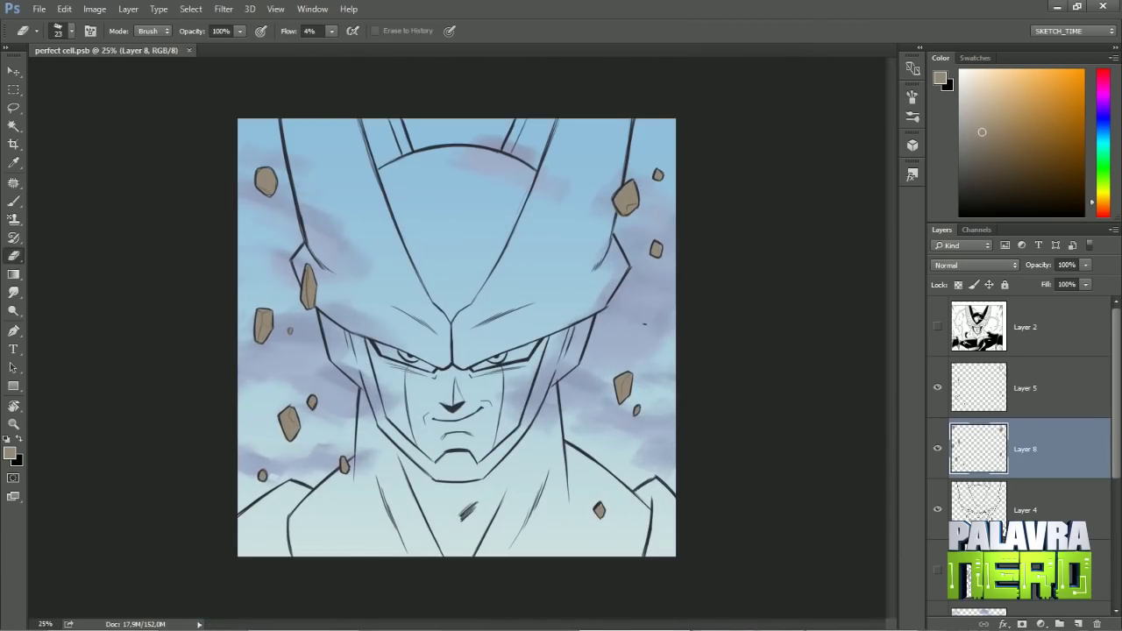
Step: Create a new layer below the line art and paint the face, neck and chest pale blue-grey with a 136 px brush
{"action": "key", "text": "ctrl+shift+alt+n"}
{"action": "key", "text": "b"}
{"action": "right_click", "coordinate": [676, 221]}
{"action": "type", "text": "136"}
{"action": "key", "text": "Return"}
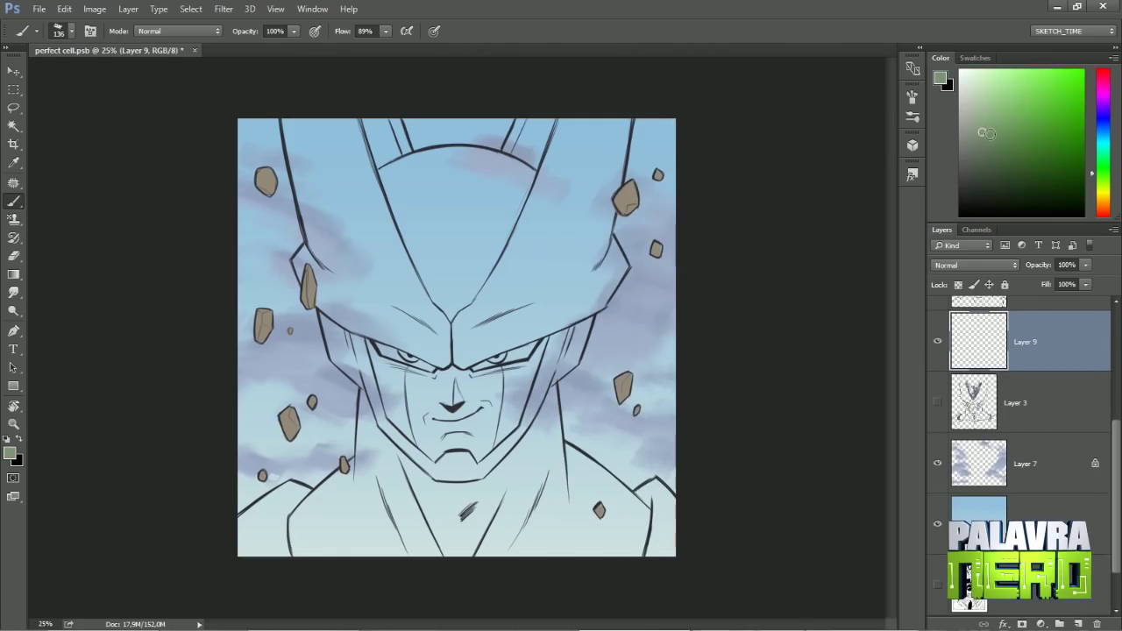
{"action": "left_click", "coordinate": [1103, 131]}
{"action": "left_click_drag", "start_coordinate": [445, 368], "coordinate": [438, 553]}
{"action": "mouse_move", "coordinate": [378, 346]}
{"action": "left_mouse_down"}
{"action": "mouse_move", "coordinate": [310, 528]}
{"action": "mouse_move", "coordinate": [306, 511]}
{"action": "mouse_move", "coordinate": [487, 405]}
{"action": "mouse_move", "coordinate": [447, 545]}
{"action": "mouse_move", "coordinate": [539, 511]}
{"action": "mouse_move", "coordinate": [562, 526]}
{"action": "mouse_move", "coordinate": [598, 495]}
{"action": "mouse_move", "coordinate": [639, 531]}
{"action": "left_mouse_up"}
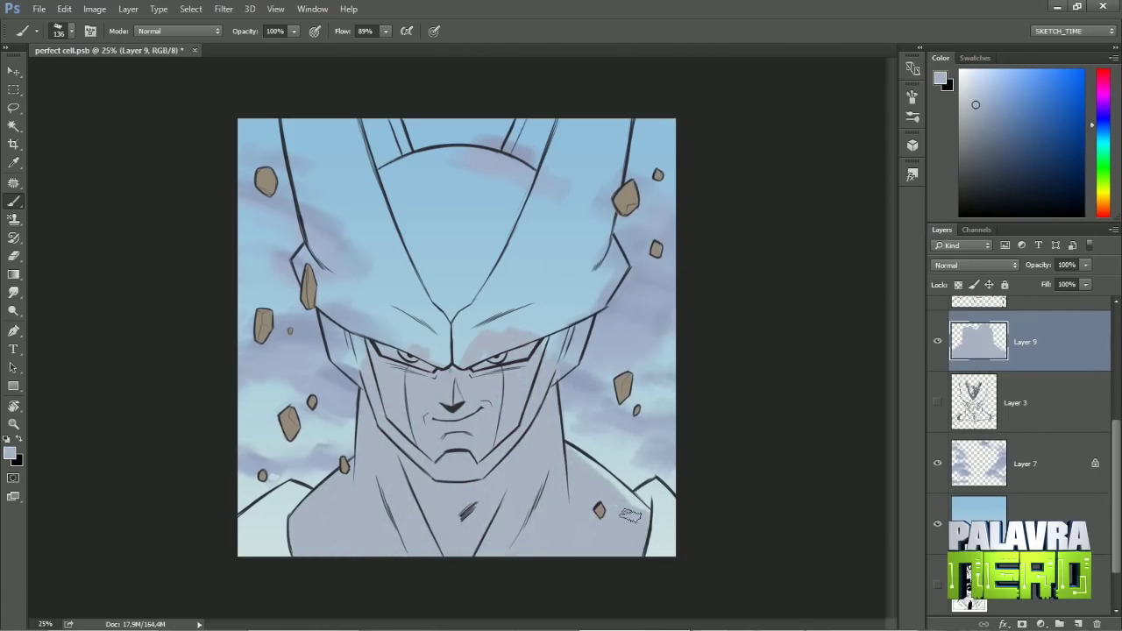
{"action": "mouse_move", "coordinate": [364, 363]}
{"action": "left_mouse_down"}
{"action": "mouse_move", "coordinate": [504, 346]}
{"action": "mouse_move", "coordinate": [570, 303]}
{"action": "left_mouse_up"}
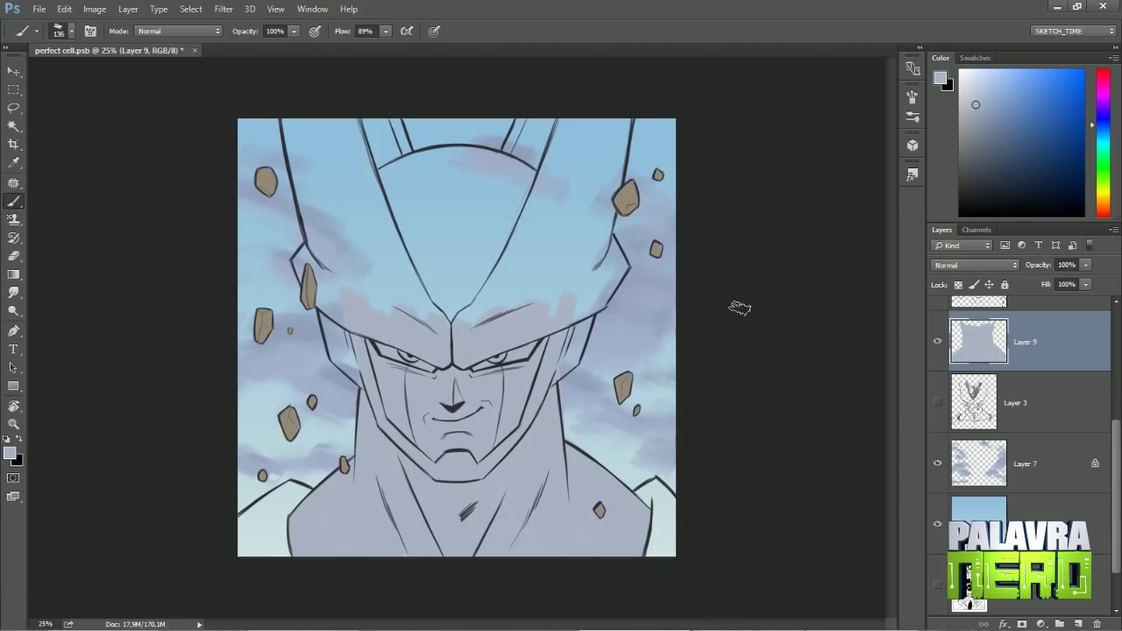
Step: Create a new layer above the skin colour, paint the crest's left horn muted green and trim its outer edge with the eraser
{"action": "left_click", "coordinate": [1103, 180]}
{"action": "left_click", "coordinate": [1009, 141]}
{"action": "left_click", "coordinate": [986, 152]}
{"action": "left_click", "coordinate": [1104, 158]}
{"action": "key", "text": "ctrl+alt+shift+n"}
{"action": "mouse_move", "coordinate": [307, 122]}
{"action": "left_mouse_down"}
{"action": "mouse_move", "coordinate": [391, 294]}
{"action": "mouse_move", "coordinate": [350, 121]}
{"action": "mouse_move", "coordinate": [282, 97]}
{"action": "left_mouse_up"}
{"action": "key", "text": "e"}
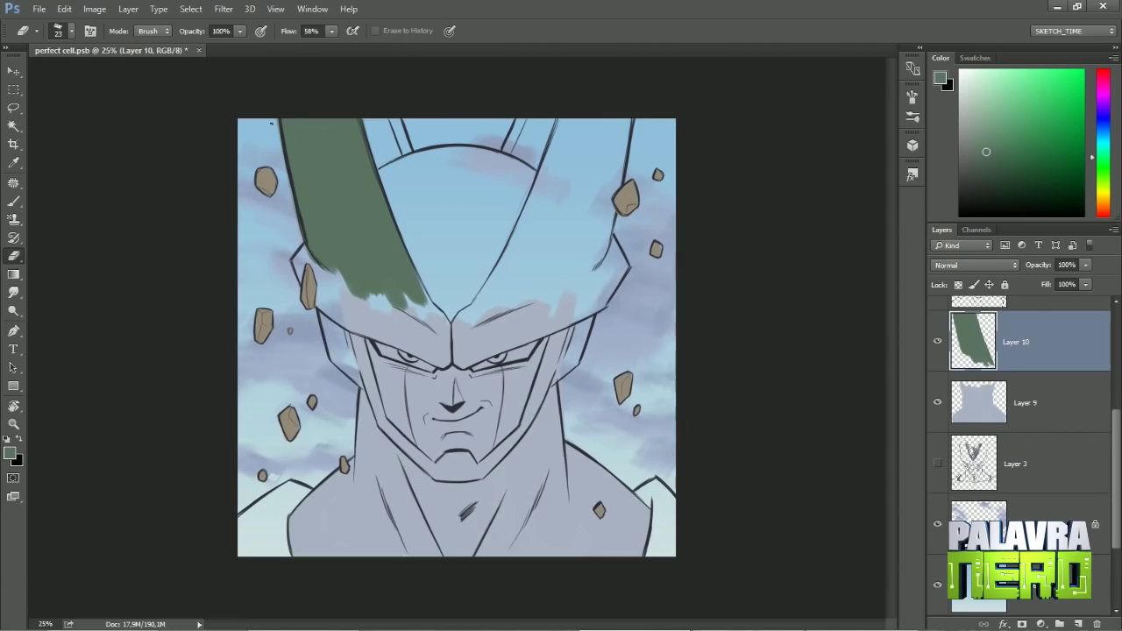
{"action": "left_click_drag", "start_coordinate": [289, 174], "coordinate": [298, 223]}
Step: Extend the muted green across the crest's brow to its right side point, setting the brush size to 80 px
{"action": "key", "text": "b"}
{"action": "mouse_move", "coordinate": [389, 335]}
{"action": "left_mouse_down"}
{"action": "mouse_move", "coordinate": [439, 363]}
{"action": "mouse_move", "coordinate": [355, 267]}
{"action": "mouse_move", "coordinate": [408, 284]}
{"action": "mouse_move", "coordinate": [429, 310]}
{"action": "mouse_move", "coordinate": [451, 288]}
{"action": "mouse_move", "coordinate": [496, 297]}
{"action": "mouse_move", "coordinate": [463, 351]}
{"action": "mouse_move", "coordinate": [483, 356]}
{"action": "mouse_move", "coordinate": [586, 291]}
{"action": "mouse_move", "coordinate": [596, 307]}
{"action": "mouse_move", "coordinate": [619, 230]}
{"action": "left_mouse_up"}
{"action": "key", "text": "e"}
{"action": "key", "text": "b"}
{"action": "right_click", "coordinate": [554, 290]}
{"action": "type", "text": "80"}
{"action": "key", "text": "Return"}
Step: Fill the crest's right horn with green at 129 px and the small rear horn edges at 55 px
{"action": "right_click", "coordinate": [561, 188]}
{"action": "type", "text": "129"}
{"action": "key", "text": "Return"}
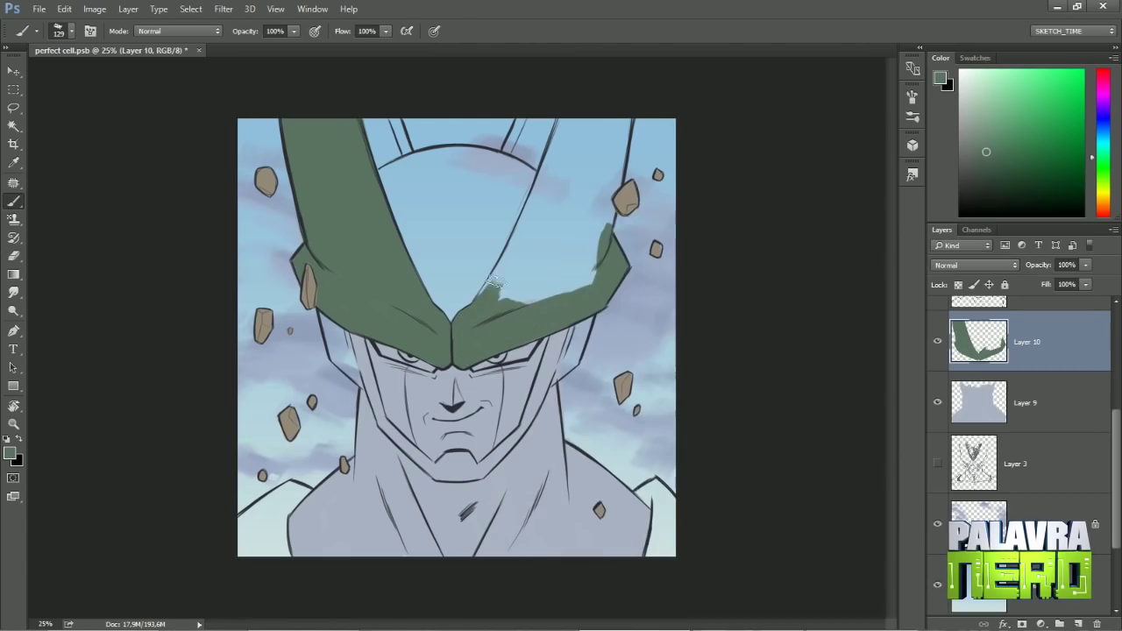
{"action": "mouse_move", "coordinate": [491, 289]}
{"action": "left_mouse_down"}
{"action": "mouse_move", "coordinate": [563, 226]}
{"action": "mouse_move", "coordinate": [599, 230]}
{"action": "mouse_move", "coordinate": [508, 270]}
{"action": "mouse_move", "coordinate": [536, 231]}
{"action": "mouse_move", "coordinate": [617, 170]}
{"action": "left_mouse_up"}
{"action": "right_click", "coordinate": [553, 259]}
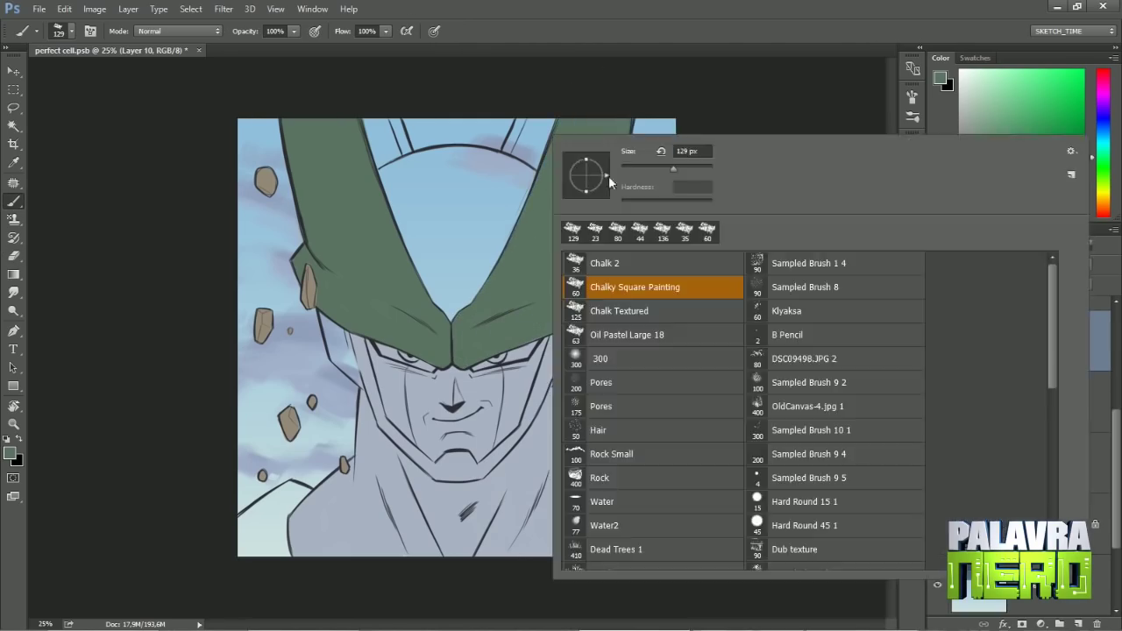
{"action": "type", "text": "55"}
{"action": "key", "text": "Return"}
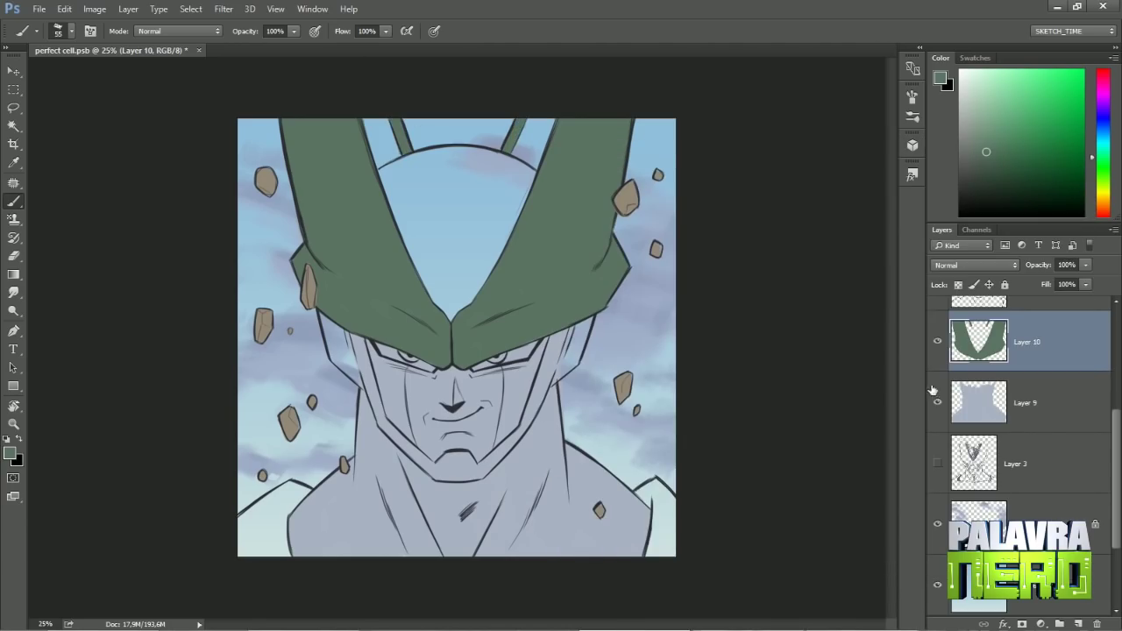
Step: Create a new layer and paint the frame around the cheeks and chin orange-brown
{"action": "left_click", "coordinate": [1103, 204]}
{"action": "left_click", "coordinate": [992, 134]}
{"action": "left_click", "coordinate": [1079, 624]}
{"action": "right_click", "coordinate": [416, 171]}
{"action": "mouse_move", "coordinate": [322, 317]}
{"action": "left_mouse_down"}
{"action": "mouse_move", "coordinate": [381, 423]}
{"action": "mouse_move", "coordinate": [586, 365]}
{"action": "mouse_move", "coordinate": [562, 412]}
{"action": "mouse_move", "coordinate": [552, 351]}
{"action": "mouse_move", "coordinate": [564, 280]}
{"action": "mouse_move", "coordinate": [588, 495]}
{"action": "left_mouse_up"}
{"action": "key", "text": "r"}
{"action": "key", "text": "r"}
{"action": "key", "text": "r"}
Step: Create a new layer and paint both shoulder pieces dark navy with a 74 px brush
{"action": "left_click", "coordinate": [557, 281], "text": "alt"}
{"action": "key", "text": "ctrl+shift+alt+n"}
{"action": "mouse_move", "coordinate": [239, 537]}
{"action": "left_mouse_down"}
{"action": "mouse_move", "coordinate": [295, 490]}
{"action": "mouse_move", "coordinate": [225, 526]}
{"action": "mouse_move", "coordinate": [237, 536]}
{"action": "mouse_move", "coordinate": [238, 523]}
{"action": "left_mouse_up"}
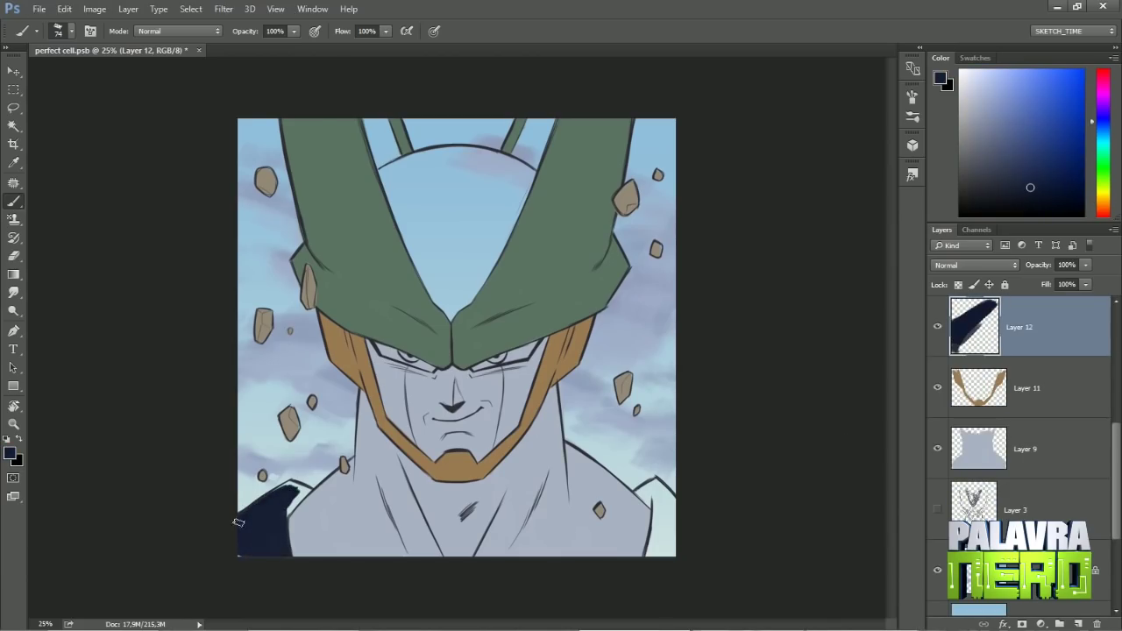
{"action": "left_click_drag", "start_coordinate": [638, 487], "coordinate": [664, 519]}
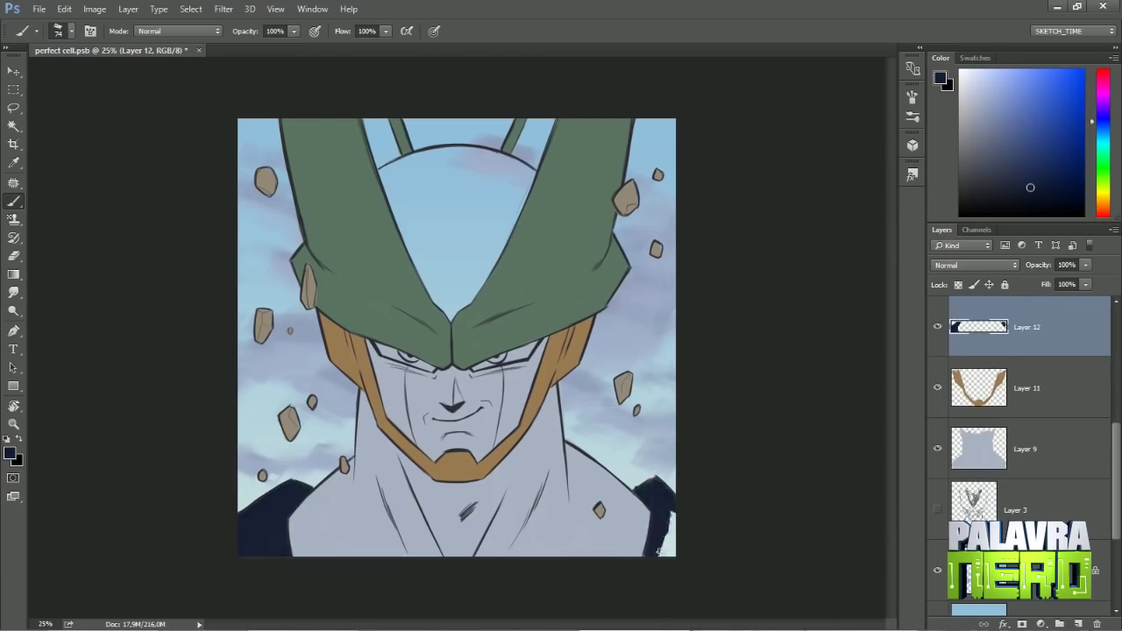
Step: Add a new layer beneath the skin colour and fill the head dome between the horns dark navy with a 167 px brush
{"action": "key", "text": "ctrl+shift+alt+n"}
{"action": "key", "text": "r"}
{"action": "mouse_move", "coordinate": [547, 199]}
{"action": "left_mouse_down"}
{"action": "mouse_move", "coordinate": [387, 186]}
{"action": "mouse_move", "coordinate": [298, 290]}
{"action": "mouse_move", "coordinate": [390, 230]}
{"action": "left_mouse_up"}
{"action": "key", "text": "b"}
{"action": "right_click", "coordinate": [387, 187]}
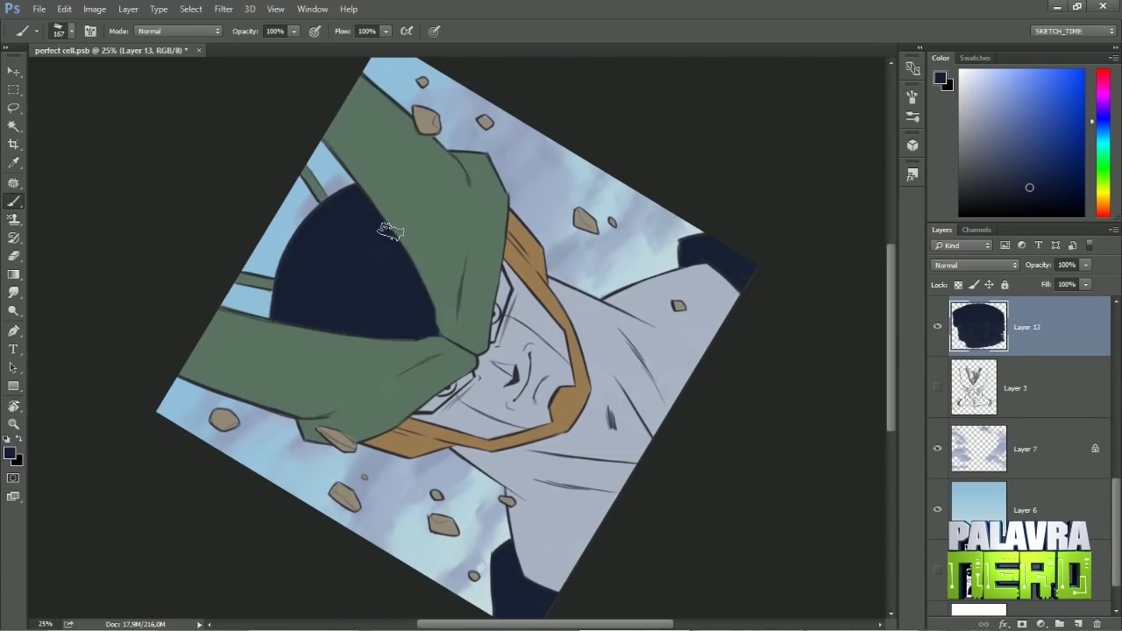
{"action": "key", "text": "r"}
{"action": "key", "text": "Escape"}
Step: Choose a muted purple and create a new layer placed directly above the skin colour layer
{"action": "left_click", "coordinate": [1103, 106]}
{"action": "left_click", "coordinate": [995, 149]}
{"action": "key", "text": "ctrl+shift+alt+n"}
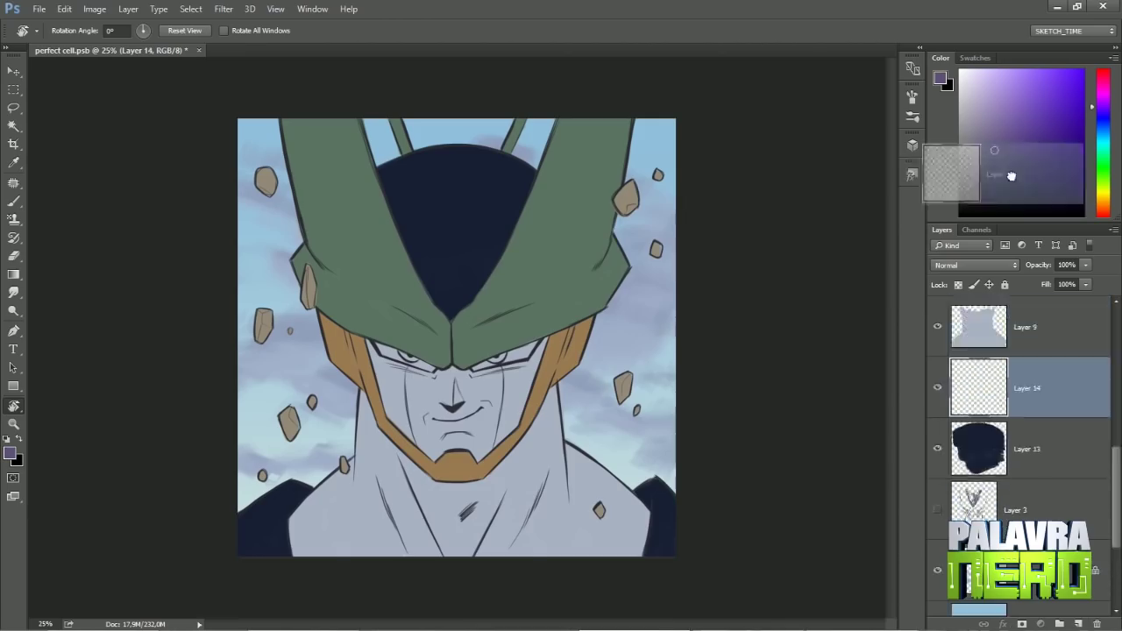
{"action": "left_click_drag", "start_coordinate": [1012, 176], "coordinate": [1017, 309]}
{"action": "key", "text": "b"}
{"action": "right_click", "coordinate": [401, 188]}
{"action": "key", "text": "Return"}
Step: Paint the stripes down both sides of the face purple and clean up their edges with the eraser
{"action": "left_click_drag", "start_coordinate": [386, 360], "coordinate": [390, 407]}
{"action": "mouse_move", "coordinate": [390, 359]}
{"action": "left_mouse_down"}
{"action": "mouse_move", "coordinate": [412, 443]}
{"action": "mouse_move", "coordinate": [408, 390]}
{"action": "left_mouse_up"}
{"action": "left_click", "coordinate": [374, 361], "text": "alt"}
{"action": "left_click_drag", "start_coordinate": [506, 373], "coordinate": [507, 399]}
{"action": "left_click_drag", "start_coordinate": [531, 342], "coordinate": [500, 438]}
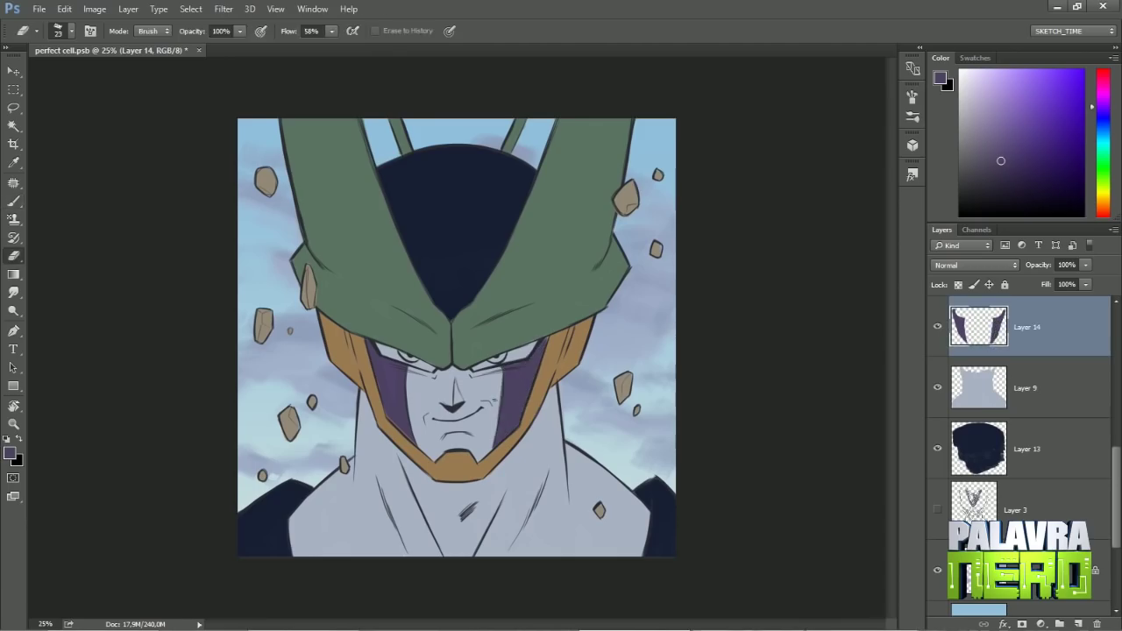
{"action": "key", "text": "e"}
{"action": "key", "text": "alt+bracketright"}
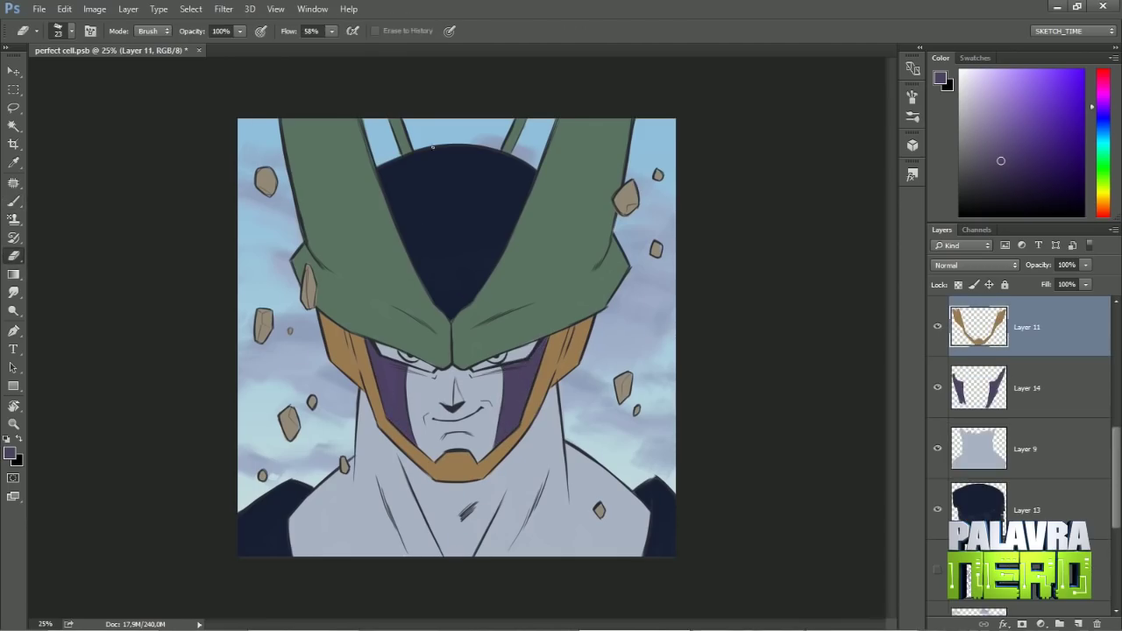
Step: Create a new layer and paint both irises bright pink with a 30 px brush
{"action": "key", "text": "b"}
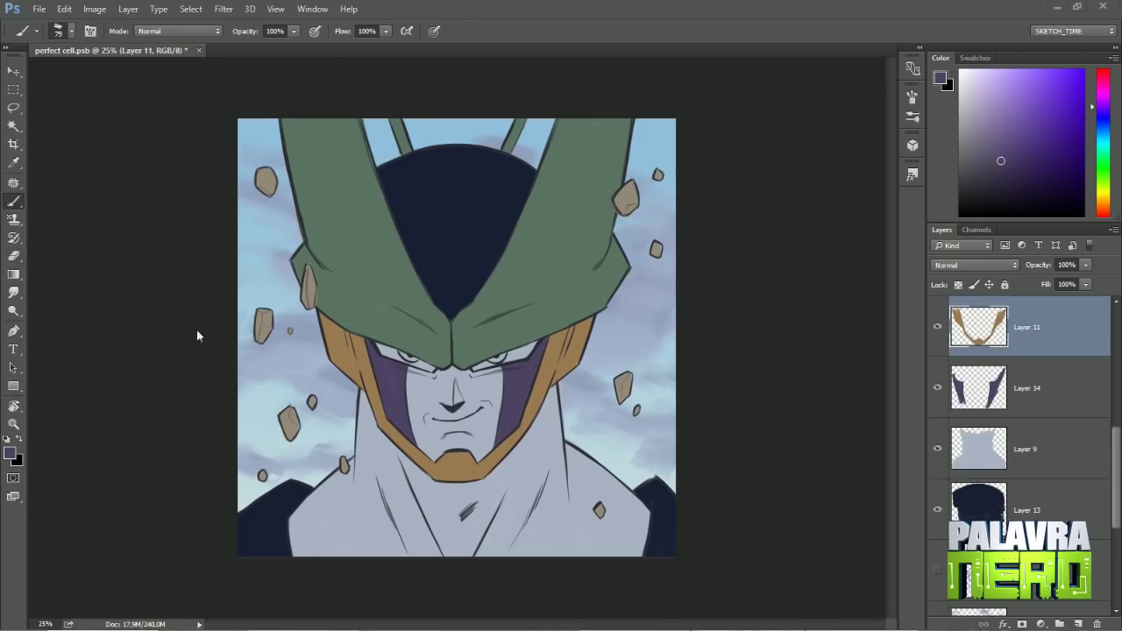
{"action": "left_click", "coordinate": [1102, 81]}
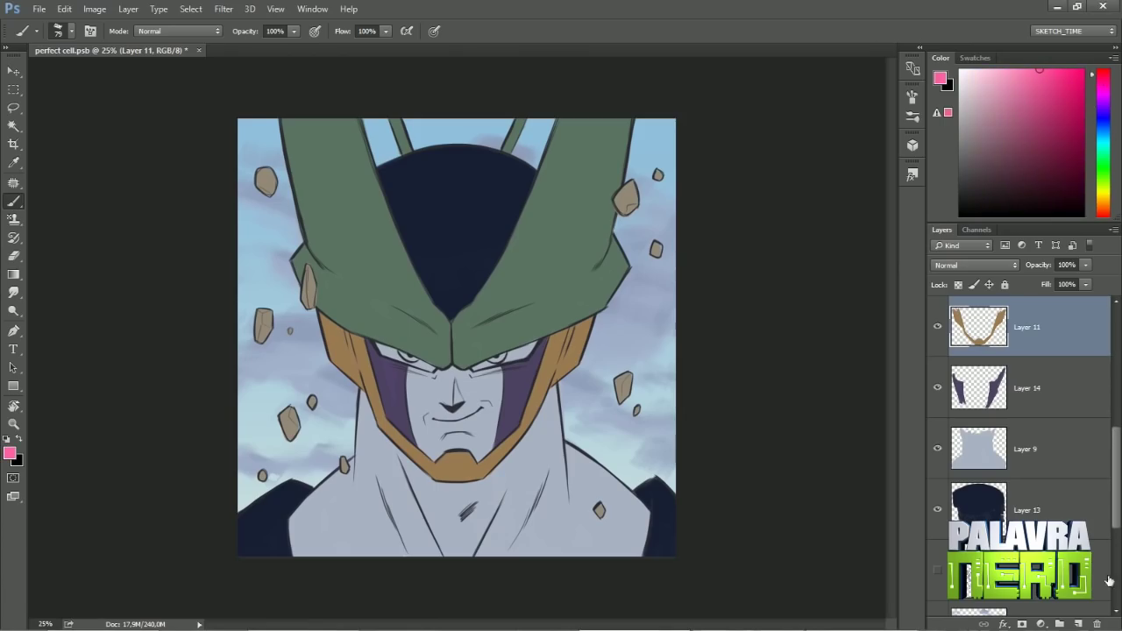
{"action": "left_click", "coordinate": [1079, 624]}
{"action": "right_click", "coordinate": [451, 183]}
{"action": "key", "text": "Return"}
{"action": "left_click_drag", "start_coordinate": [401, 355], "coordinate": [417, 359]}
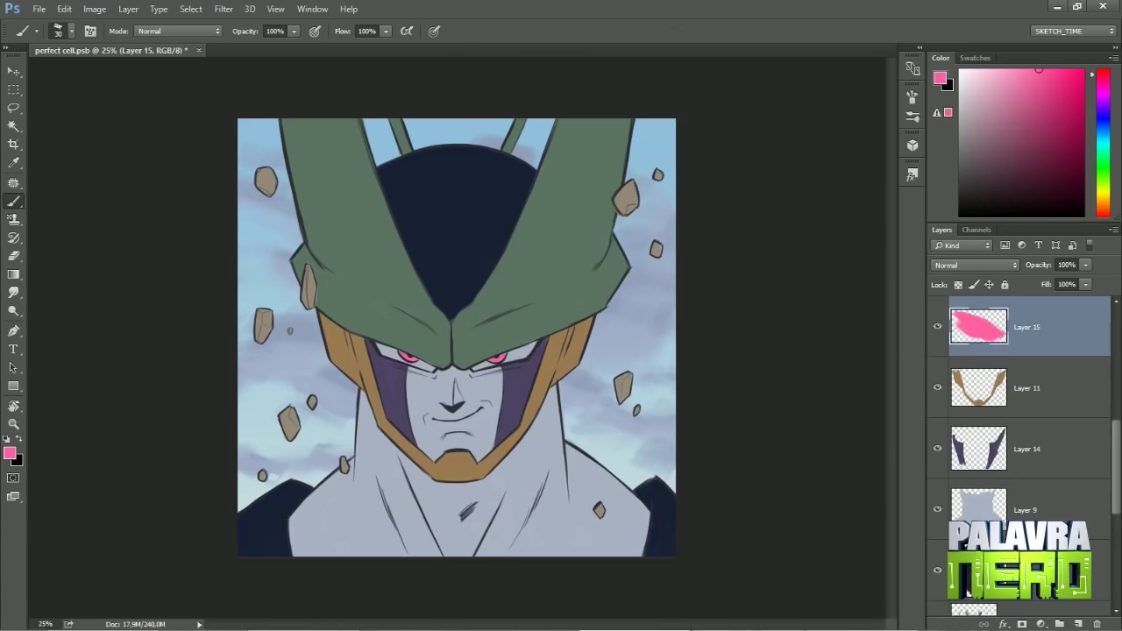
{"action": "key", "text": "e"}
Step: On a new layer, paint the inner faces of the rear horns dark green at 66 px and tuck the colour behind the head dome
{"action": "key", "text": "alt+bracketright"}
{"action": "key", "text": "alt+bracketright"}
{"action": "key", "text": "b"}
{"action": "left_click", "coordinate": [452, 324], "text": "alt"}
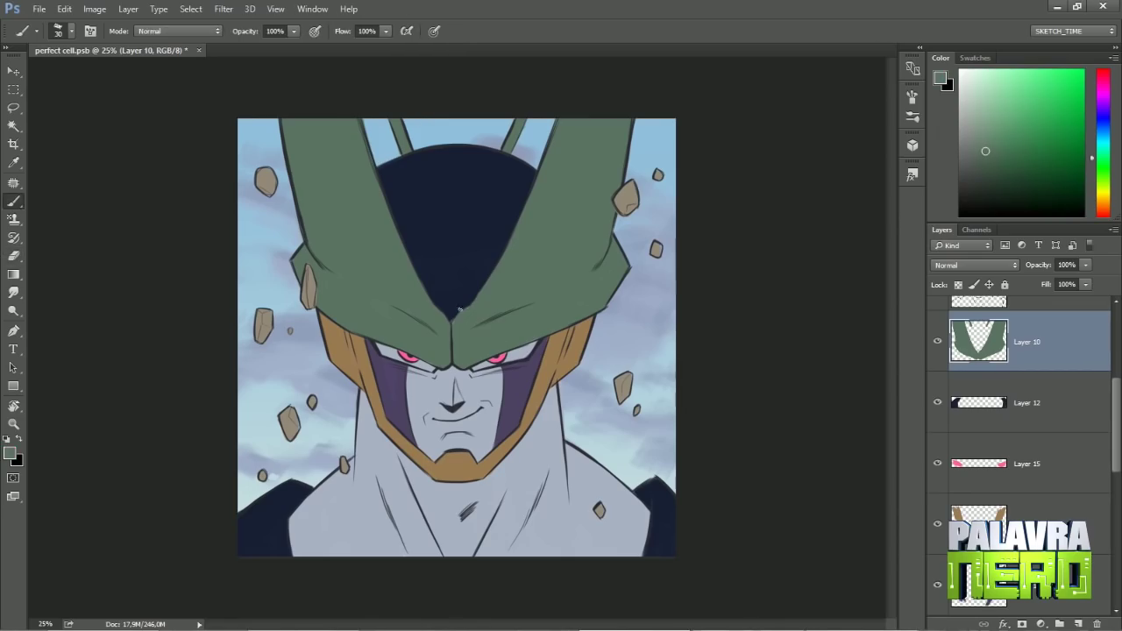
{"action": "right_click", "coordinate": [494, 261]}
{"action": "key", "text": "Return"}
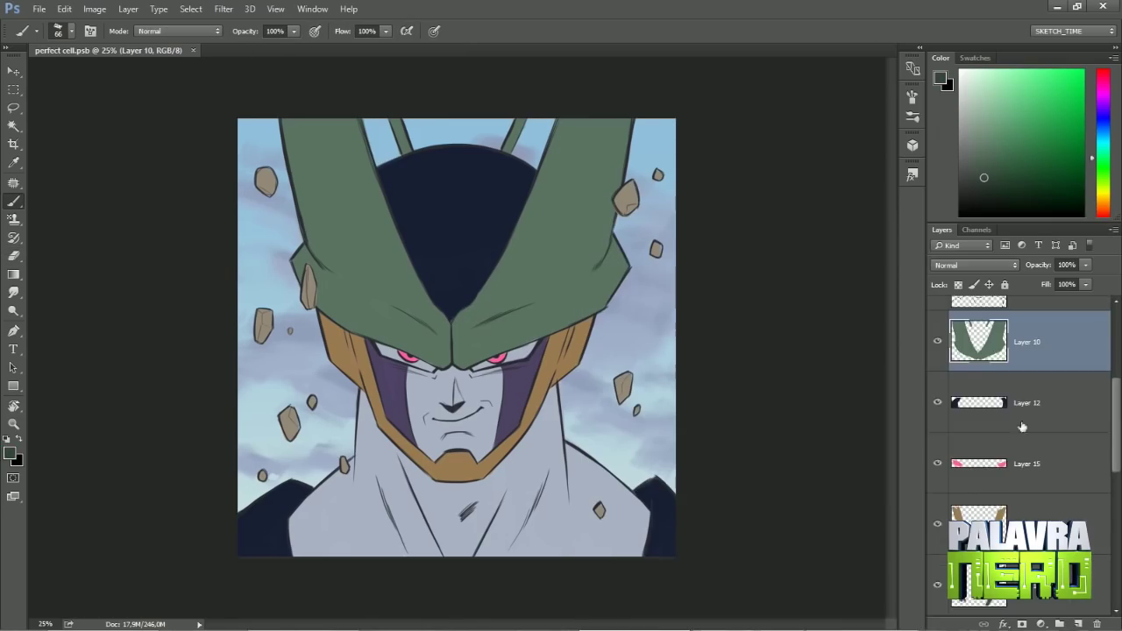
{"action": "key", "text": "ctrl+shift+alt+n"}
{"action": "left_click_drag", "start_coordinate": [386, 123], "coordinate": [407, 188]}
{"action": "left_click_drag", "start_coordinate": [531, 121], "coordinate": [516, 164]}
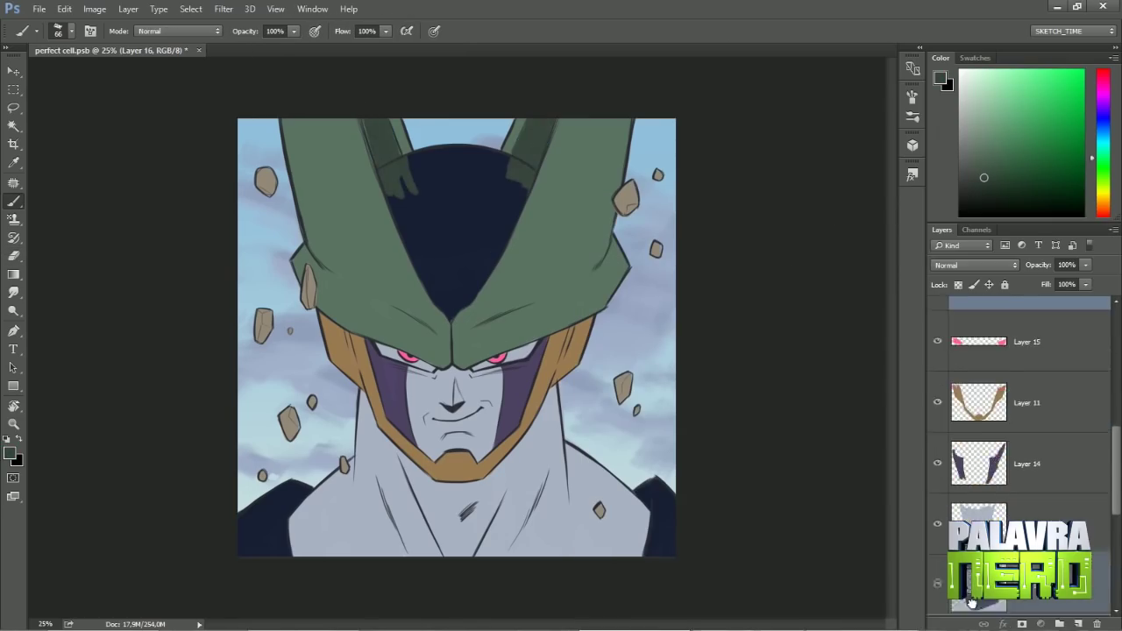
{"action": "key", "text": "ctrl+e"}
{"action": "key", "text": "e"}
Step: Examine the flat-coloured portrait as a whole at a reduced size
{"action": "key", "text": "ctrl+minus"}
{"action": "key", "text": "ctrl+minus"}
{"action": "key", "text": "ctrl+minus"}
{"action": "key", "text": "ctrl+minus"}
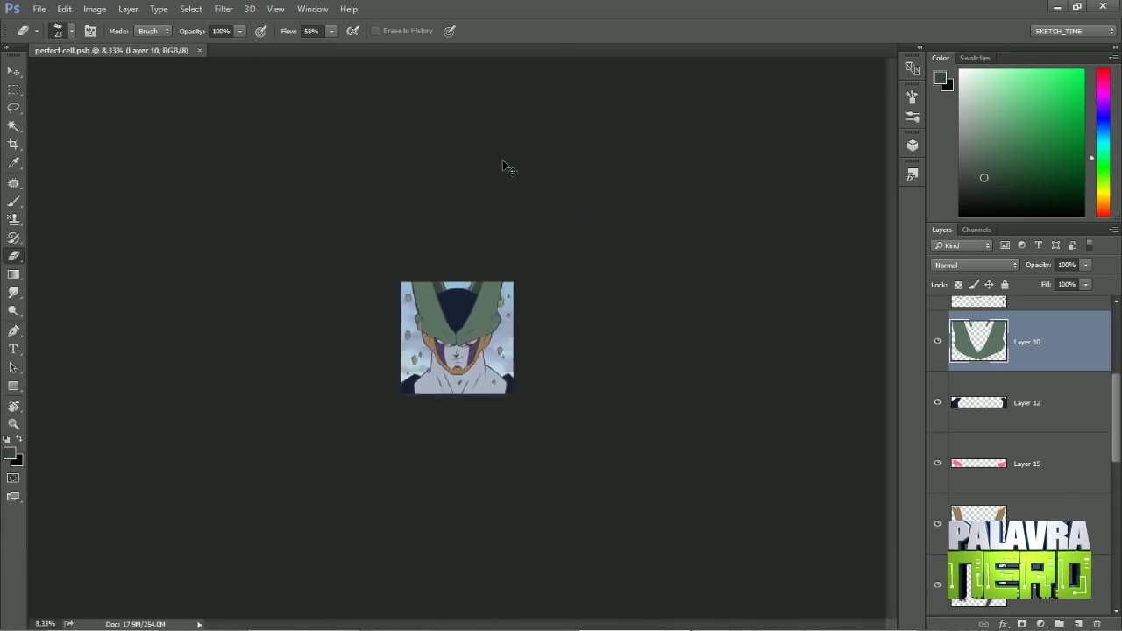
{"action": "key", "text": "ctrl+plus"}
{"action": "key", "text": "ctrl+plus"}
{"action": "key", "text": "ctrl+plus"}
{"action": "key", "text": "ctrl+plus"}
{"action": "key", "text": "ctrl+plus"}
Step: Lock the line art layer's transparent pixels and recolour the neck and chest lines blue-grey with a 164 px brush
{"action": "key", "text": "v"}
{"action": "left_click", "coordinate": [470, 336], "text": "ctrl"}
{"action": "left_click", "coordinate": [958, 284]}
{"action": "key", "text": "ctrl+minus"}
{"action": "key", "text": "b"}
{"action": "right_click", "coordinate": [493, 185]}
{"action": "key", "text": "Return"}
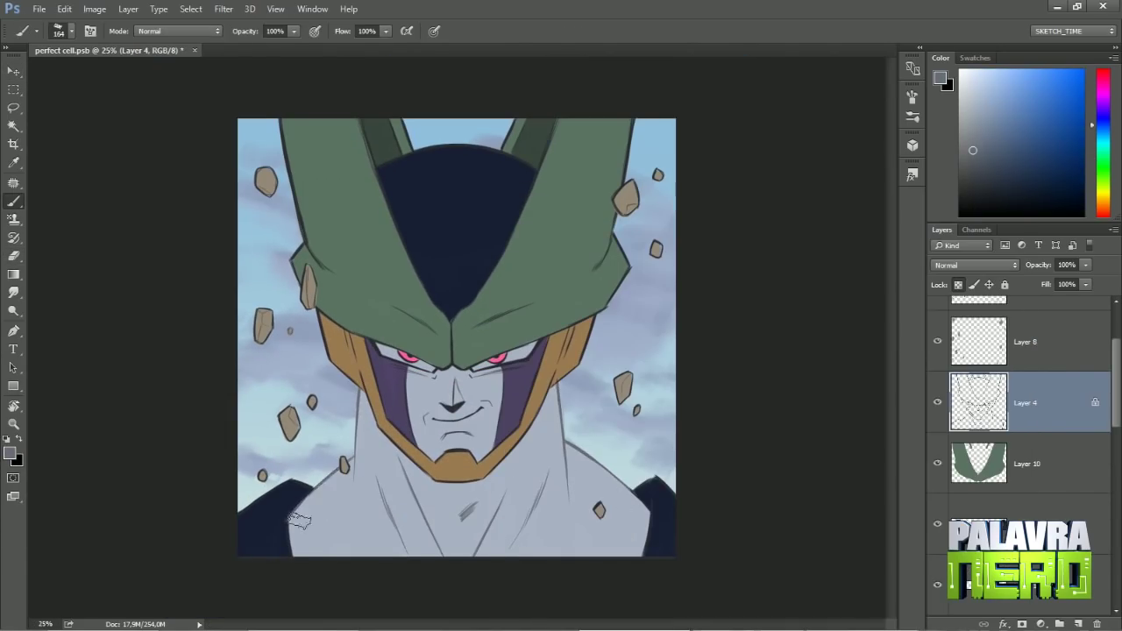
Step: Recolour the crest lines dark green, the jaw frame lines brown, the shoulder outlines near-black navy and the remaining skin lines grey
{"action": "left_click", "coordinate": [636, 159], "text": "alt"}
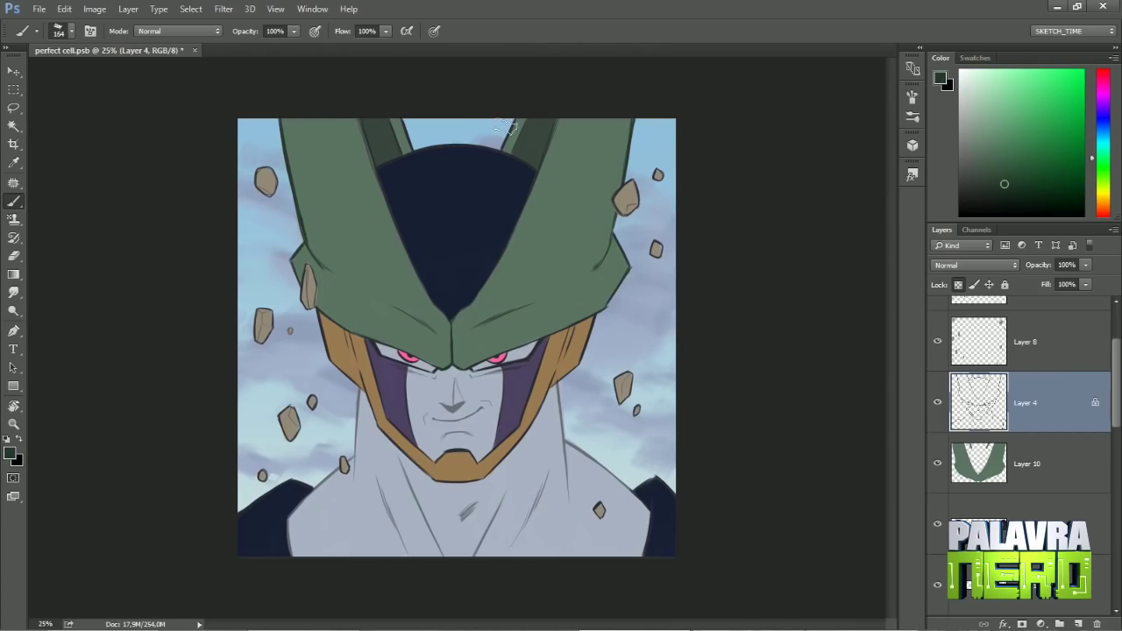
{"action": "left_click", "coordinate": [480, 339], "text": "alt"}
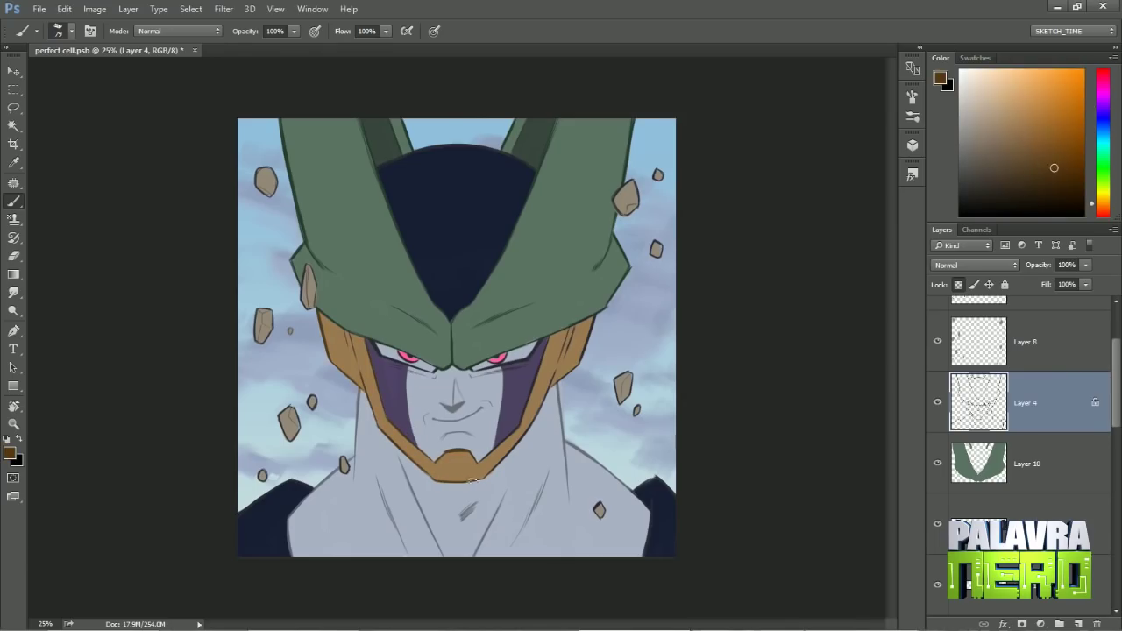
{"action": "left_click", "coordinate": [294, 488], "text": "alt"}
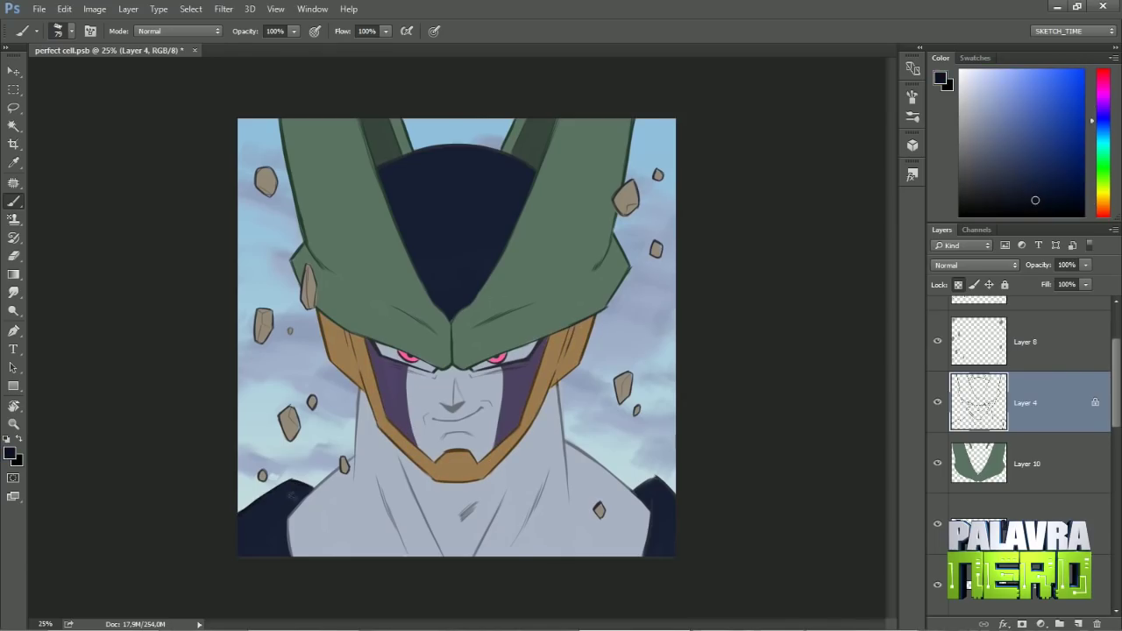
{"action": "left_click", "coordinate": [575, 441], "text": "alt"}
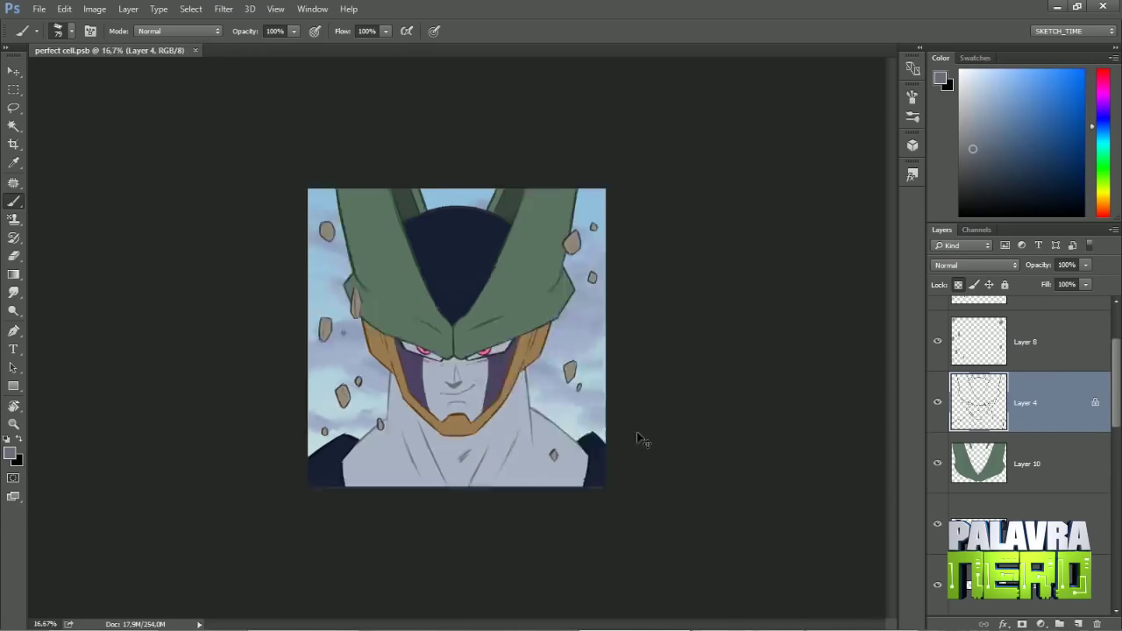
Step: On a new layer clipped to the green crest, paint light green over the right horn and brow at 120 px
{"action": "key", "text": "v"}
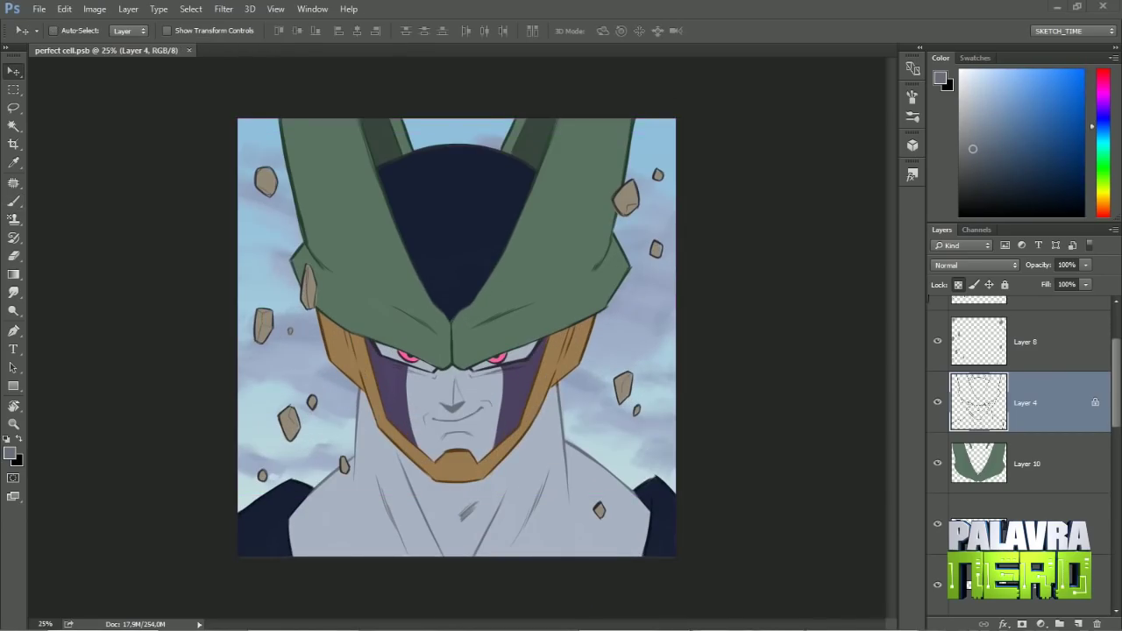
{"action": "scroll", "coordinate": [1001, 395], "scroll_direction": "down", "scroll_amount": 2}
{"action": "left_click", "coordinate": [1002, 328]}
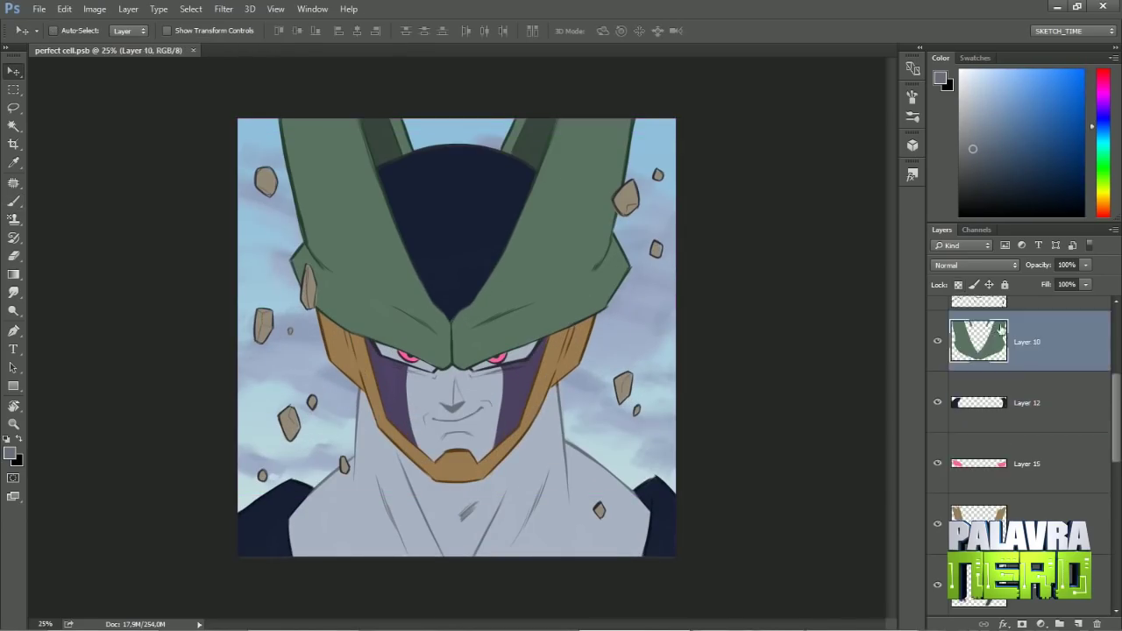
{"action": "key", "text": "b"}
{"action": "left_click", "coordinate": [577, 213], "text": "alt"}
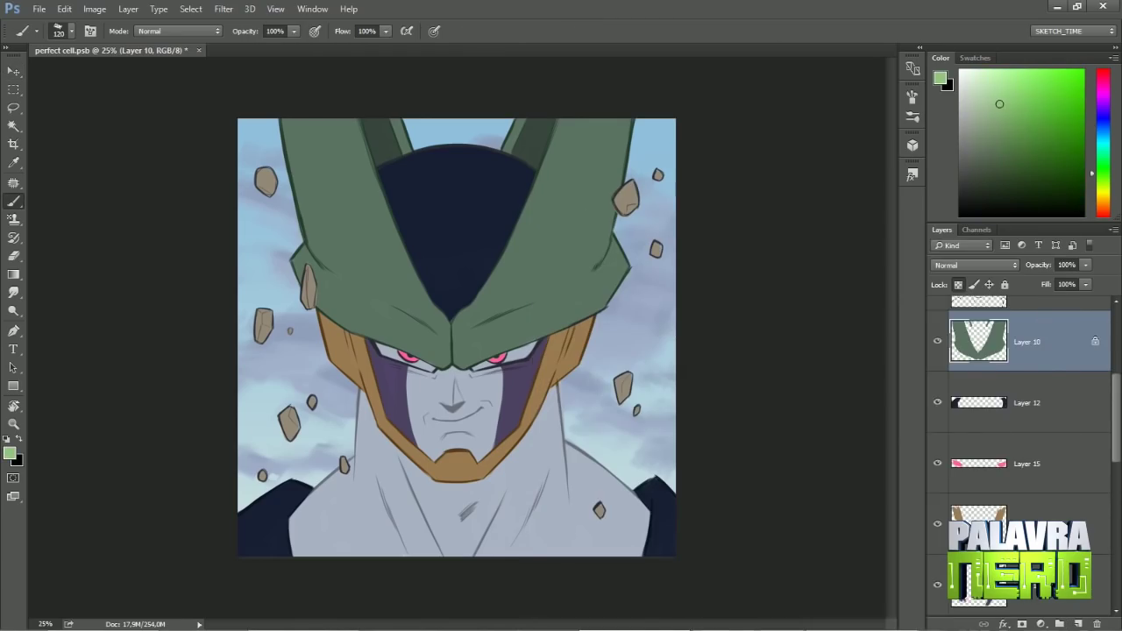
{"action": "key", "text": "ctrl+alt+shift+n"}
{"action": "key", "text": "ctrl+alt+g"}
{"action": "left_click_drag", "start_coordinate": [562, 132], "coordinate": [552, 263]}
{"action": "key", "text": "ctrl+z"}
{"action": "mouse_move", "coordinate": [605, 132]}
{"action": "left_mouse_down"}
{"action": "mouse_move", "coordinate": [579, 254]}
{"action": "mouse_move", "coordinate": [597, 218]}
{"action": "mouse_move", "coordinate": [561, 175]}
{"action": "mouse_move", "coordinate": [578, 235]}
{"action": "left_mouse_up"}
{"action": "mouse_move", "coordinate": [594, 262]}
{"action": "left_mouse_down"}
{"action": "mouse_move", "coordinate": [474, 351]}
{"action": "mouse_move", "coordinate": [570, 280]}
{"action": "mouse_move", "coordinate": [487, 303]}
{"action": "left_mouse_up"}
Step: Extend the light green along the right brow ridge and inner horn edge, carving the shadow creases with a 61 px eraser
{"action": "key", "text": "e"}
{"action": "right_click", "coordinate": [628, 217]}
{"action": "key", "text": "Return"}
{"action": "key", "text": "b"}
{"action": "mouse_move", "coordinate": [633, 230]}
{"action": "left_mouse_down"}
{"action": "mouse_move", "coordinate": [592, 279]}
{"action": "mouse_move", "coordinate": [491, 307]}
{"action": "left_mouse_up"}
{"action": "mouse_move", "coordinate": [526, 140]}
{"action": "left_mouse_down"}
{"action": "mouse_move", "coordinate": [477, 321]}
{"action": "mouse_move", "coordinate": [451, 336]}
{"action": "left_mouse_up"}
{"action": "key", "text": "e"}
{"action": "key", "text": "b"}
{"action": "key", "text": "e"}
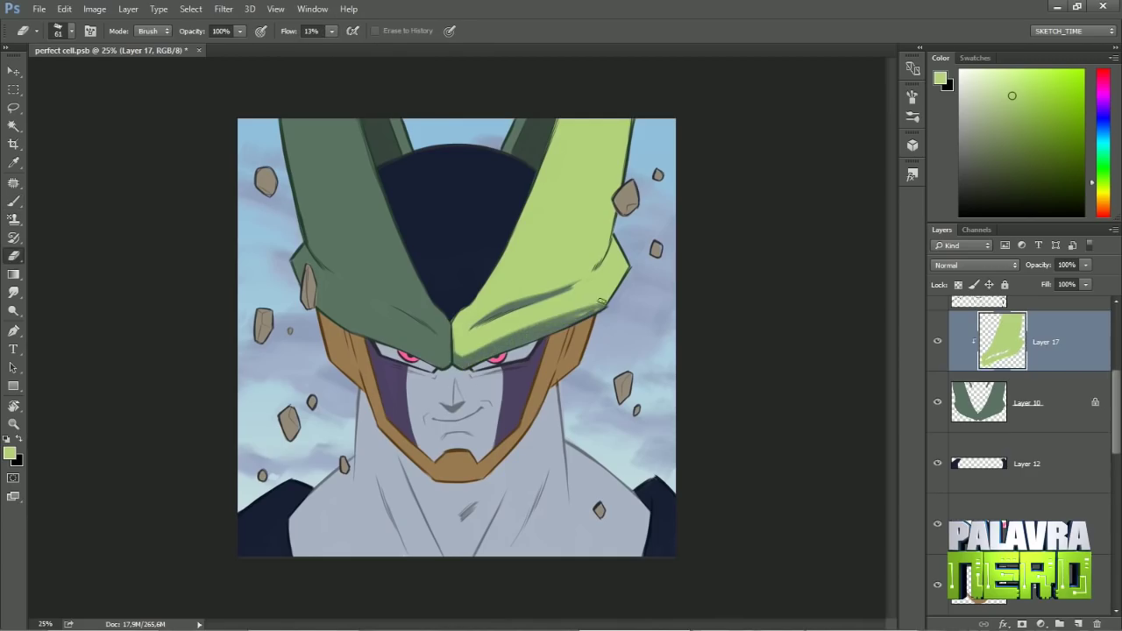
Step: Paint light green bands along the left brow ridge and the left horn's inner edge, trimming them with the eraser
{"action": "key", "text": "b"}
{"action": "left_click_drag", "start_coordinate": [334, 279], "coordinate": [412, 319]}
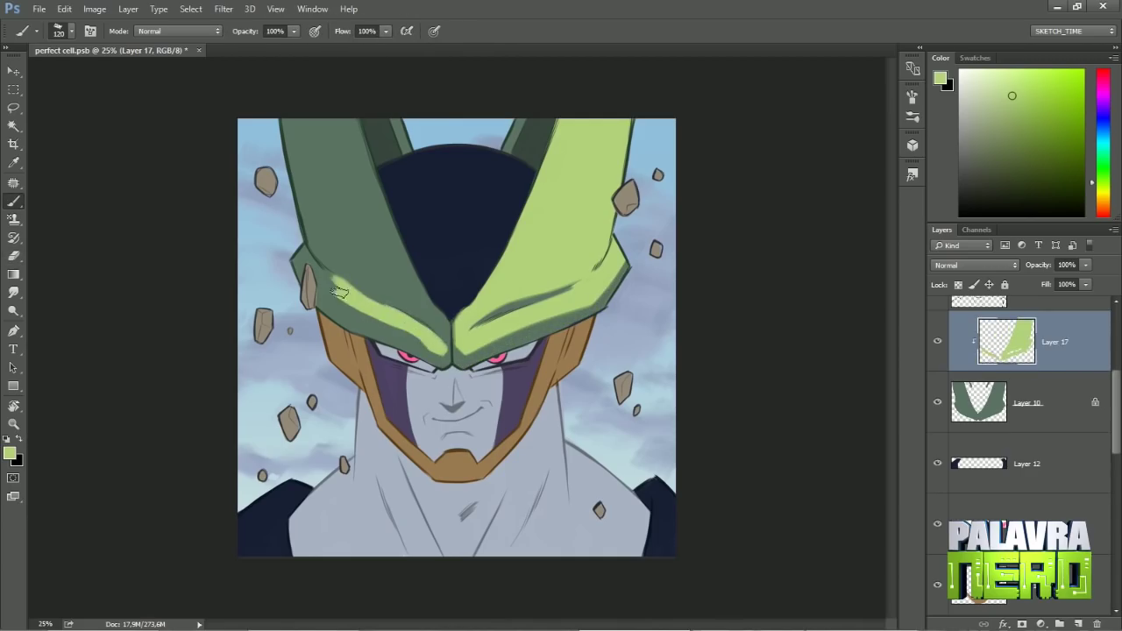
{"action": "key", "text": "e"}
{"action": "mouse_move", "coordinate": [339, 292]}
{"action": "left_mouse_down"}
{"action": "mouse_move", "coordinate": [405, 324]}
{"action": "mouse_move", "coordinate": [377, 175]}
{"action": "mouse_move", "coordinate": [344, 124]}
{"action": "left_mouse_up"}
{"action": "key", "text": "b"}
{"action": "left_click_drag", "start_coordinate": [425, 307], "coordinate": [451, 353]}
{"action": "key", "text": "e"}
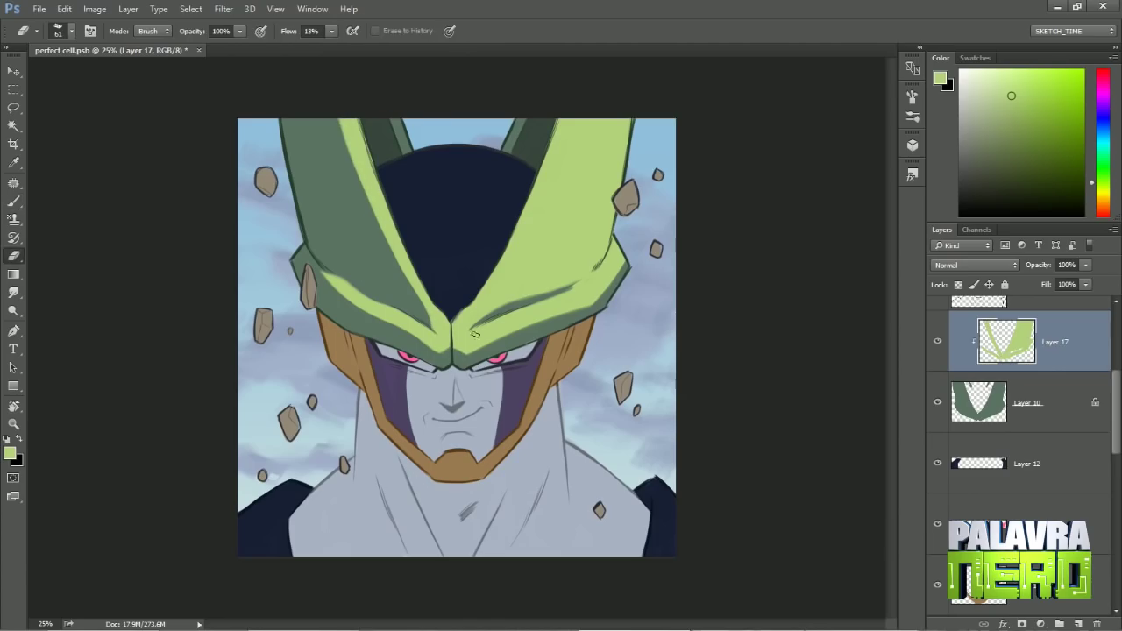
Step: On a new layer clipped to the jaw frame, paint light yellow down its right side at 38 px
{"action": "key", "text": "ctrl+shift+alt+n"}
{"action": "key", "text": "b"}
{"action": "left_click", "coordinate": [558, 351], "text": "alt"}
{"action": "left_click", "coordinate": [1030, 72]}
{"action": "right_click", "coordinate": [1049, 322]}
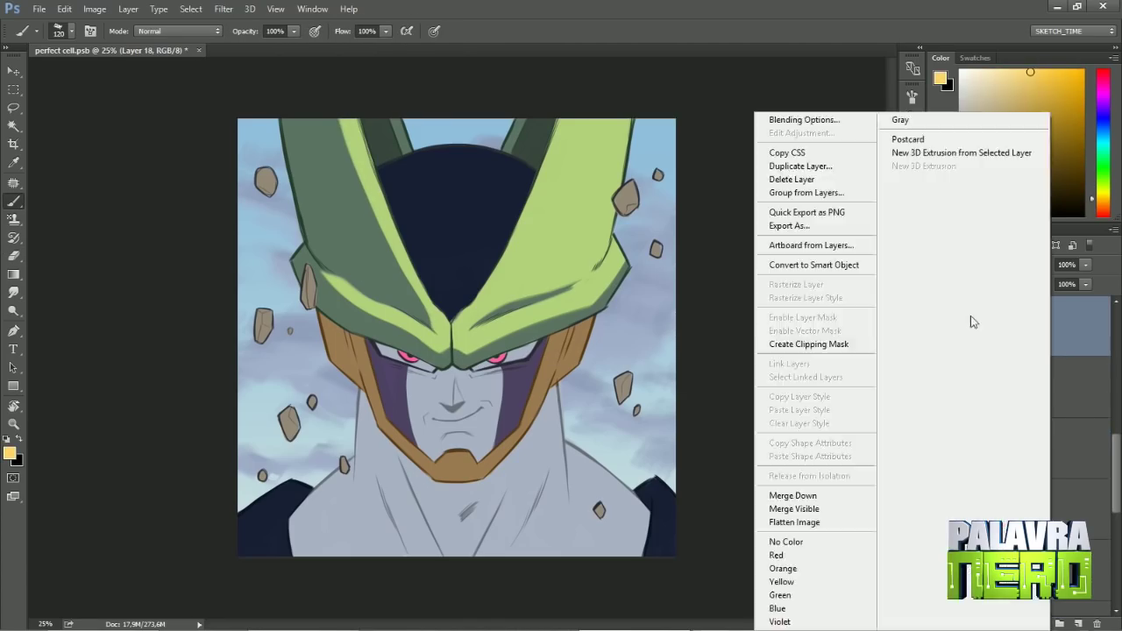
{"action": "left_click", "coordinate": [808, 344]}
{"action": "left_click_drag", "start_coordinate": [578, 339], "coordinate": [556, 388]}
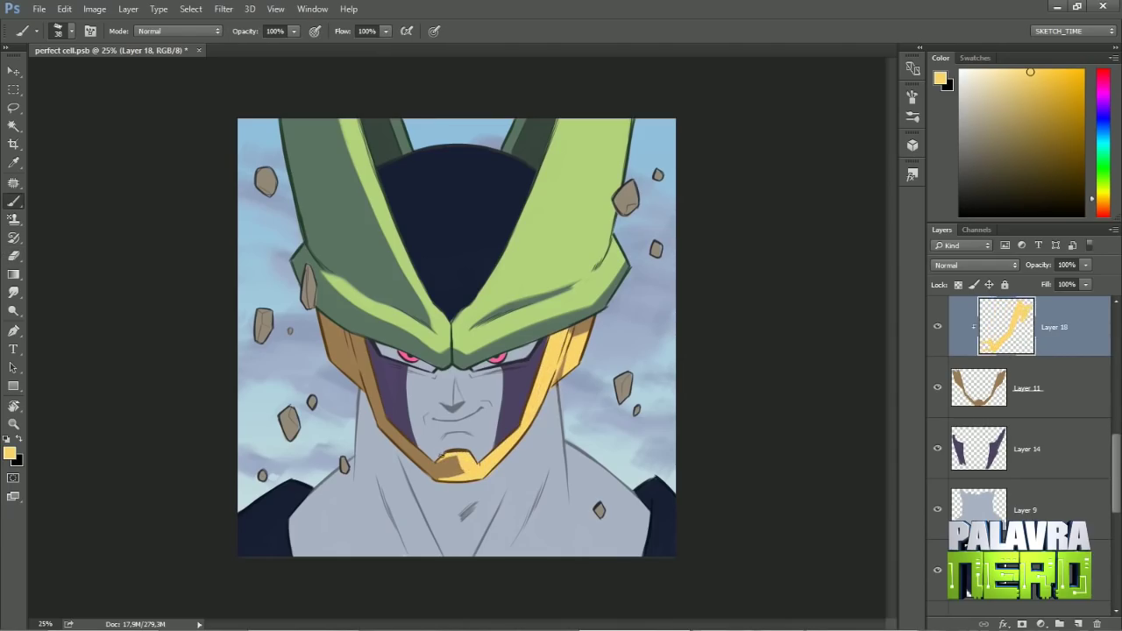
Step: Shape the yellow highlight on the chin guard and continue it along the left jaw frame
{"action": "key", "text": "r"}
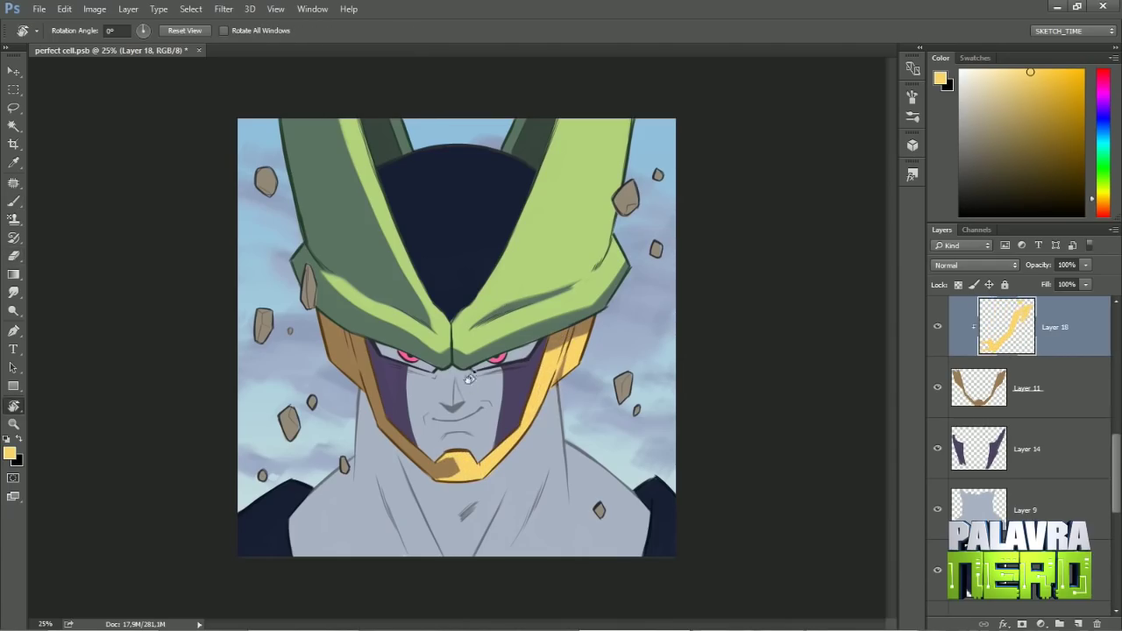
{"action": "mouse_move", "coordinate": [456, 462]}
{"action": "left_mouse_down"}
{"action": "mouse_move", "coordinate": [410, 453]}
{"action": "mouse_move", "coordinate": [360, 386]}
{"action": "mouse_move", "coordinate": [357, 353]}
{"action": "left_mouse_up"}
{"action": "key", "text": "r"}
{"action": "left_click_drag", "start_coordinate": [412, 491], "coordinate": [444, 526]}
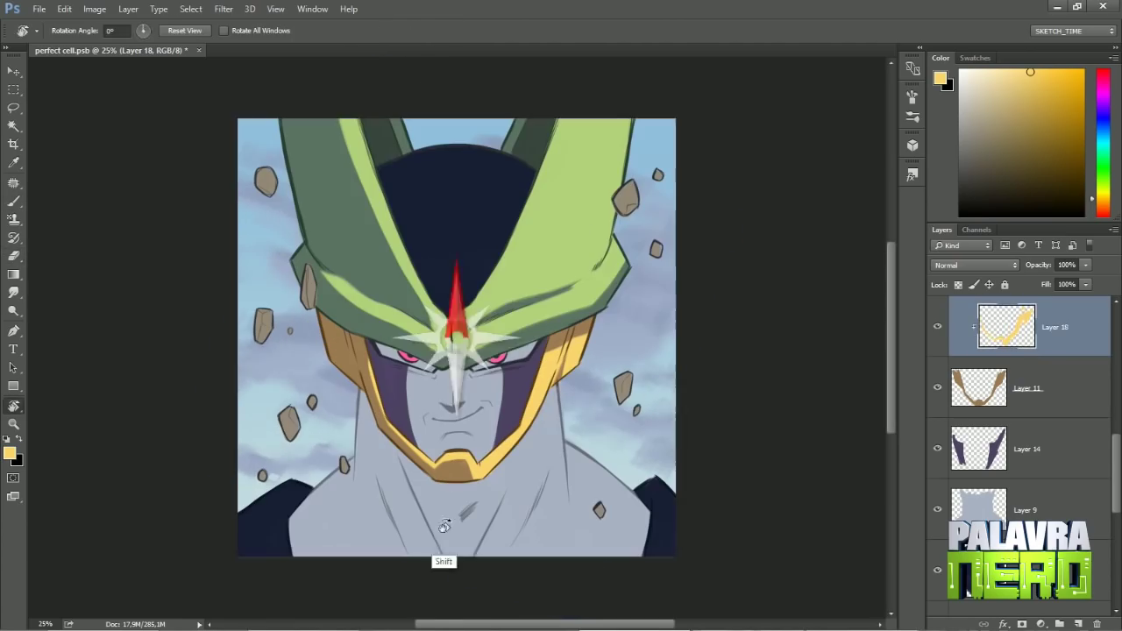
Step: On a new layer clipped to the skin, paint cream light over the right neck, chest and shoulder at 111 px
{"action": "right_click", "coordinate": [1052, 326]}
{"action": "left_click", "coordinate": [827, 354]}
{"action": "key", "text": "b"}
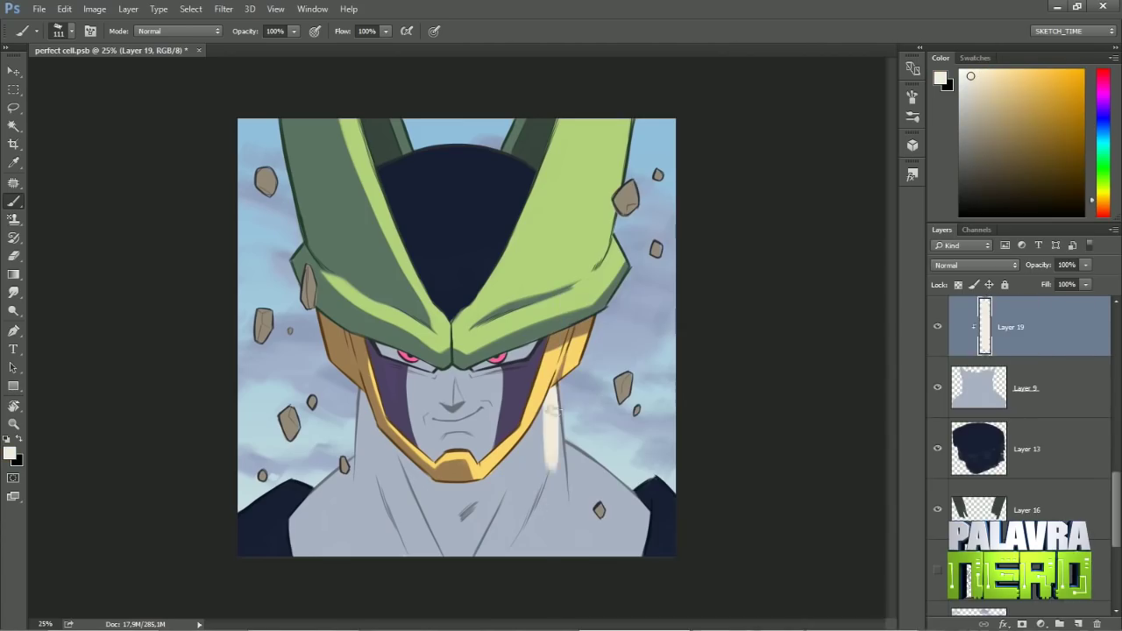
{"action": "left_click_drag", "start_coordinate": [562, 410], "coordinate": [519, 515]}
{"action": "left_click_drag", "start_coordinate": [498, 495], "coordinate": [465, 559]}
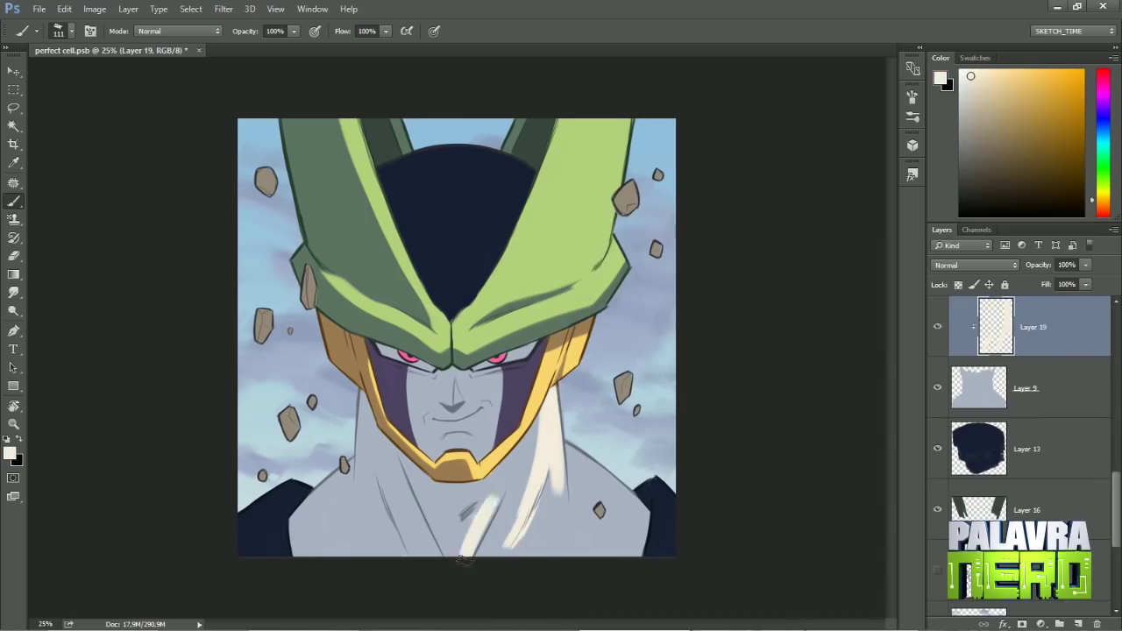
{"action": "mouse_move", "coordinate": [523, 516]}
{"action": "left_mouse_down"}
{"action": "mouse_move", "coordinate": [557, 456]}
{"action": "mouse_move", "coordinate": [607, 486]}
{"action": "mouse_move", "coordinate": [544, 488]}
{"action": "mouse_move", "coordinate": [526, 539]}
{"action": "mouse_move", "coordinate": [535, 509]}
{"action": "mouse_move", "coordinate": [562, 501]}
{"action": "mouse_move", "coordinate": [614, 508]}
{"action": "left_mouse_up"}
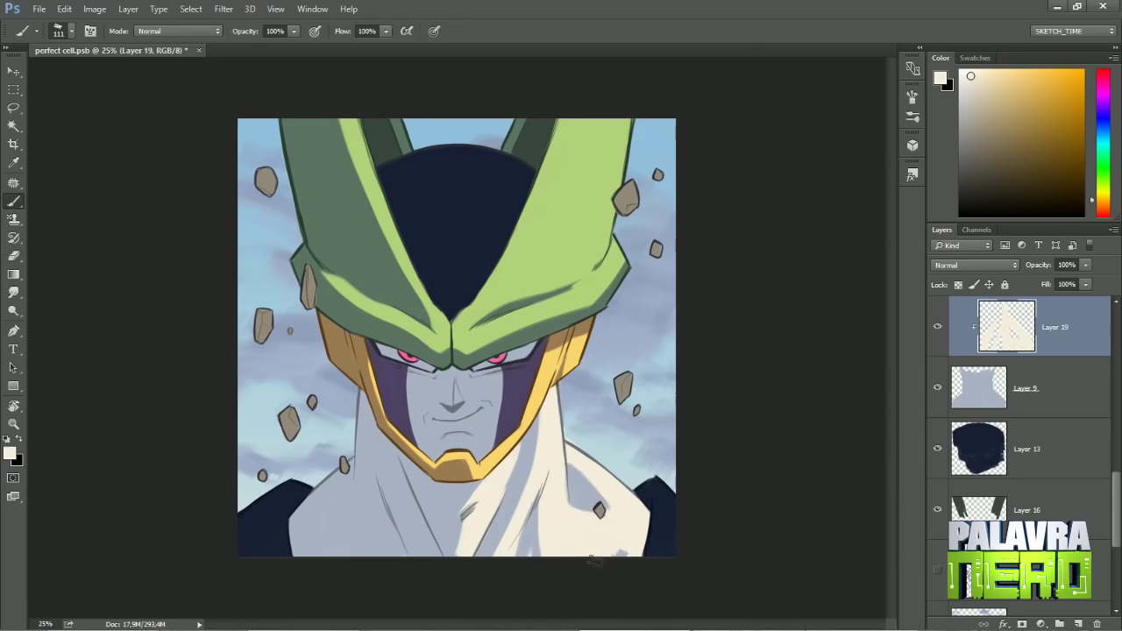
Step: Add cream light to the left neck and chest muscles and carve the shadow shapes with the eraser
{"action": "key", "text": "e"}
{"action": "mouse_move", "coordinate": [536, 492]}
{"action": "left_mouse_down"}
{"action": "mouse_move", "coordinate": [513, 550]}
{"action": "mouse_move", "coordinate": [458, 524]}
{"action": "mouse_move", "coordinate": [386, 552]}
{"action": "left_mouse_up"}
{"action": "key", "text": "v"}
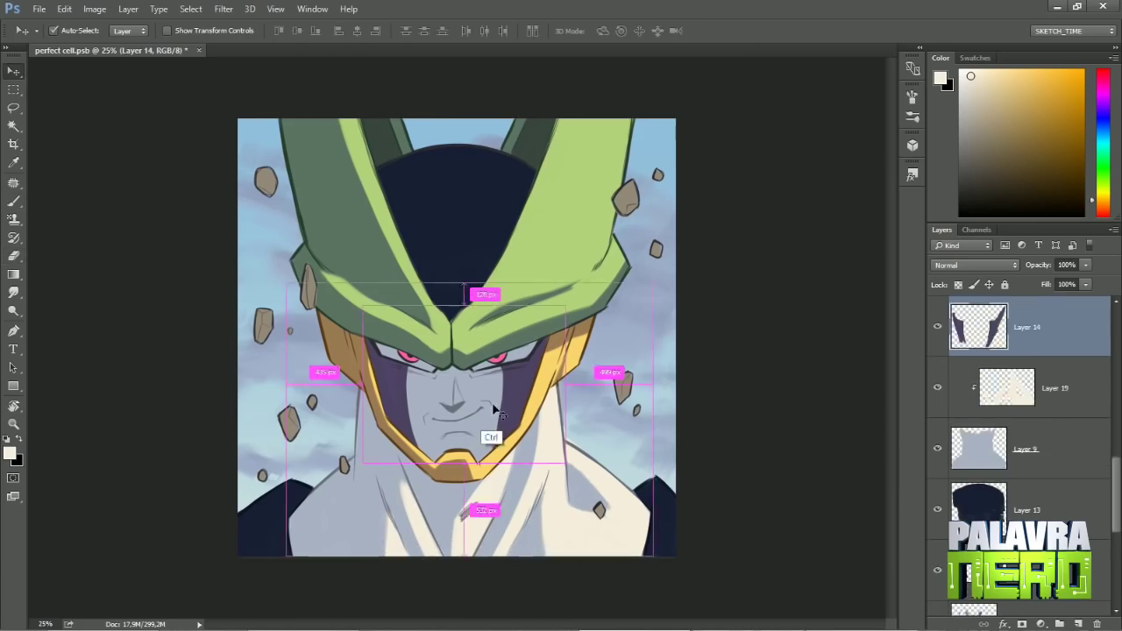
Step: Paint cream light on the face around the nose, mouth and right cheek with a 41 px brush
{"action": "key", "text": "b"}
{"action": "key", "text": "r"}
{"action": "mouse_move", "coordinate": [455, 357]}
{"action": "left_mouse_down"}
{"action": "mouse_move", "coordinate": [431, 306]}
{"action": "mouse_move", "coordinate": [571, 309]}
{"action": "mouse_move", "coordinate": [410, 376]}
{"action": "left_mouse_up"}
{"action": "key", "text": "r"}
{"action": "mouse_move", "coordinate": [507, 382]}
{"action": "left_mouse_down"}
{"action": "mouse_move", "coordinate": [493, 369]}
{"action": "mouse_move", "coordinate": [561, 412]}
{"action": "left_mouse_up"}
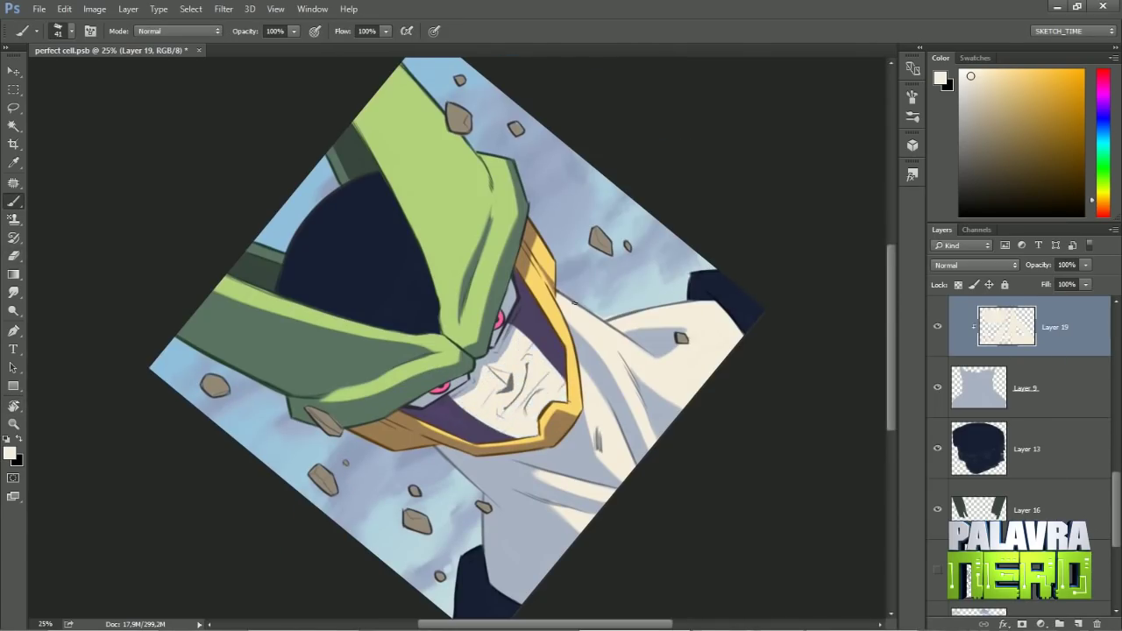
Step: Fill the left cheek and chin with cream at 44 px and clean up the facial shadow edges
{"action": "key", "text": "r"}
{"action": "mouse_move", "coordinate": [469, 386]}
{"action": "left_mouse_down"}
{"action": "mouse_move", "coordinate": [500, 346]}
{"action": "mouse_move", "coordinate": [463, 392]}
{"action": "mouse_move", "coordinate": [456, 496]}
{"action": "mouse_move", "coordinate": [535, 475]}
{"action": "left_mouse_up"}
{"action": "key", "text": "b"}
{"action": "right_click", "coordinate": [547, 186]}
{"action": "key", "text": "Escape"}
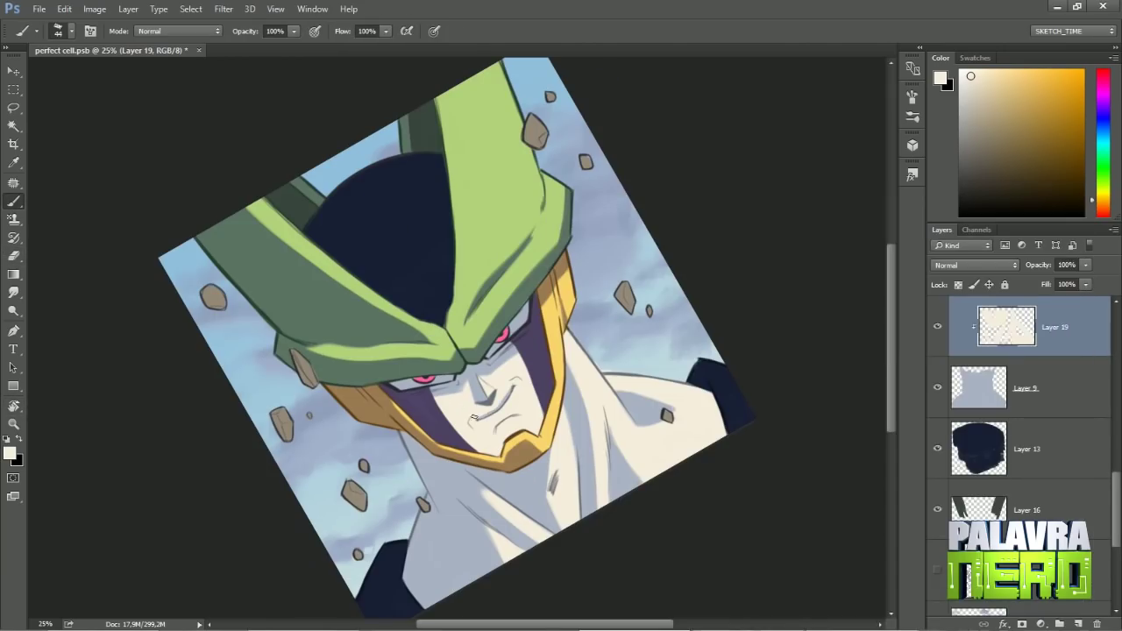
{"action": "key", "text": "e"}
{"action": "key", "text": "r"}
{"action": "left_click_drag", "start_coordinate": [519, 416], "coordinate": [533, 518]}
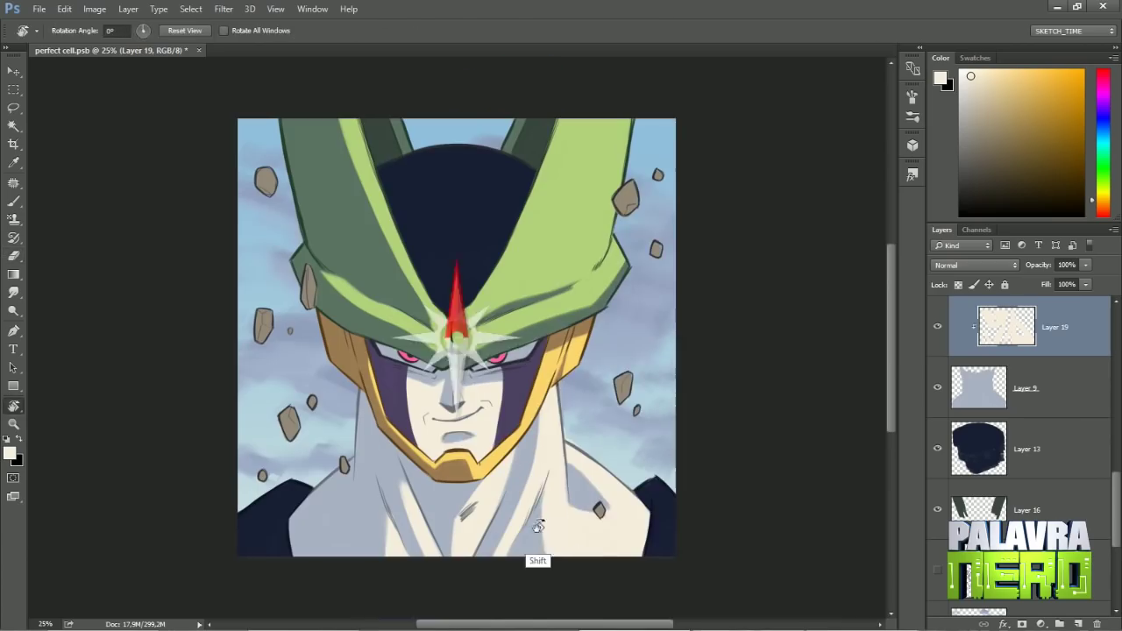
Step: Lock the cheek markings layer's transparent pixels and paint them bright purple with dark purple shadow edges at 105 px
{"action": "key", "text": "b"}
{"action": "key", "text": "alt+bracketright"}
{"action": "left_click", "coordinate": [999, 160]}
{"action": "left_click_drag", "start_coordinate": [1000, 159], "coordinate": [1032, 99]}
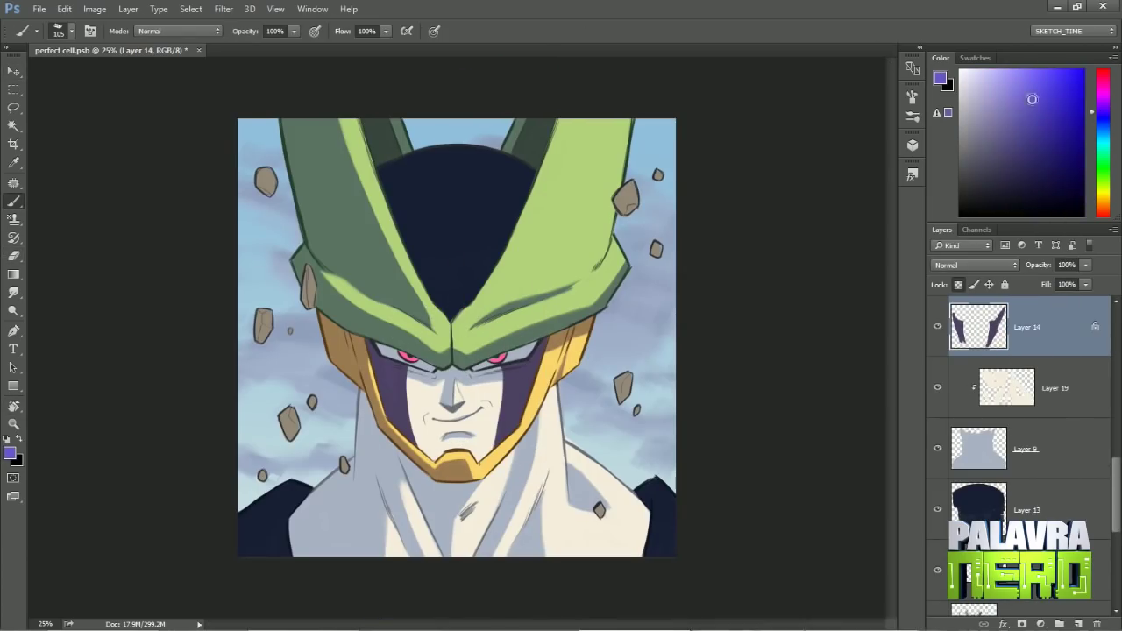
{"action": "left_click", "coordinate": [377, 361], "text": "alt"}
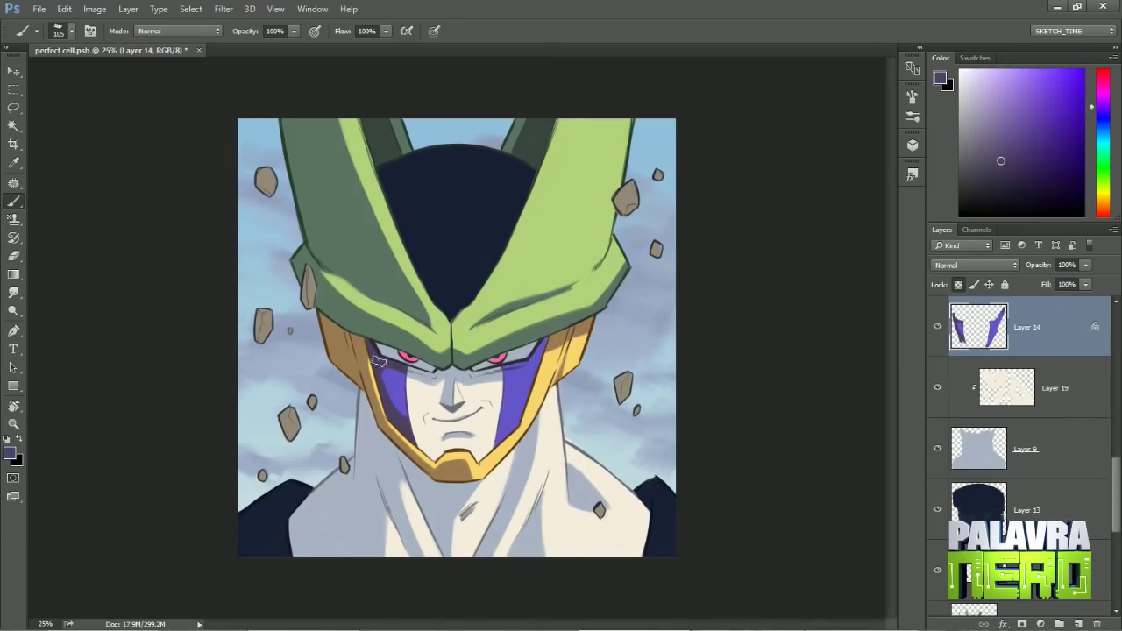
{"action": "key", "text": "ctrl+minus"}
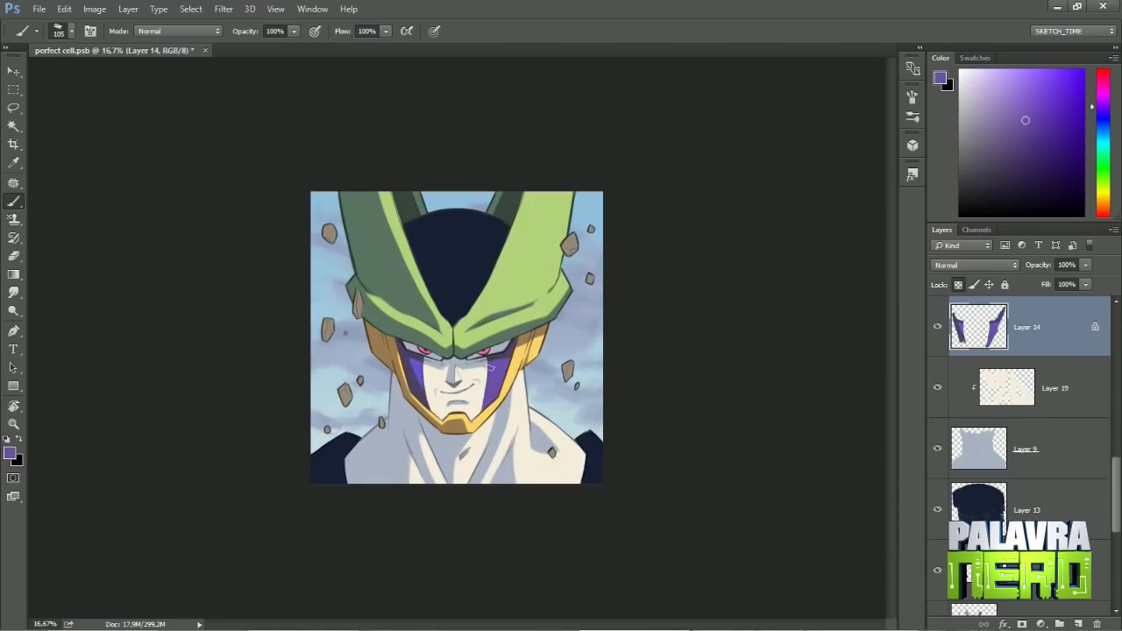
Step: Touch up the cream skin highlights on their clipped layer with a resized eraser and the sampled cream colour
{"action": "key", "text": "ctrl+plus"}
{"action": "left_click", "coordinate": [395, 401], "text": "alt"}
{"action": "left_click", "coordinate": [394, 401], "text": "ctrl"}
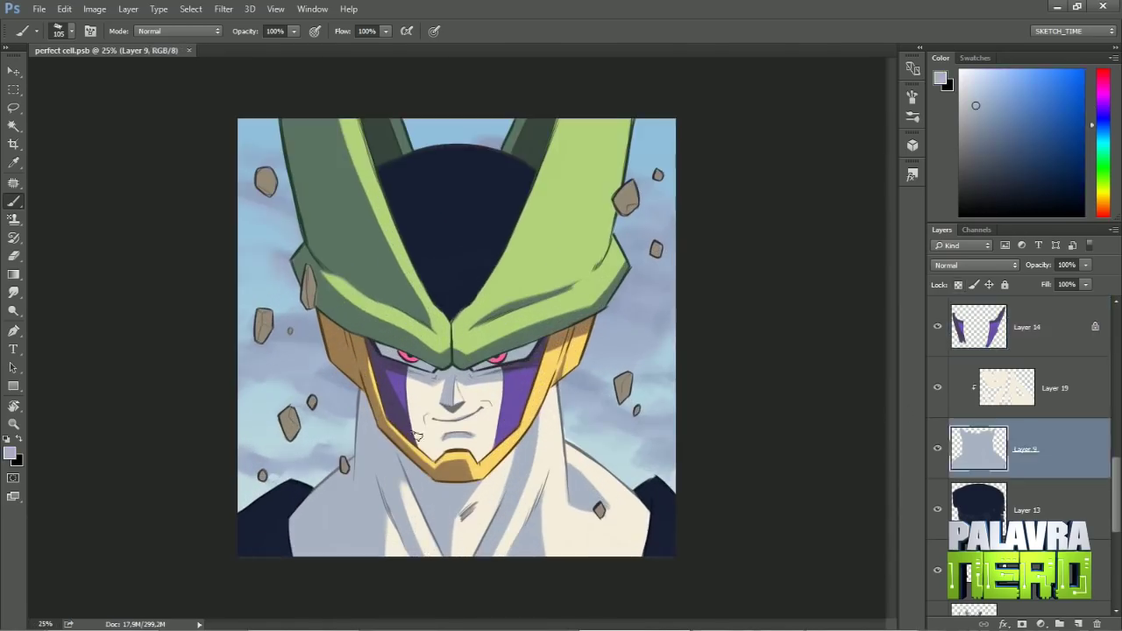
{"action": "left_click", "coordinate": [394, 402], "text": "ctrl"}
{"action": "key", "text": "e"}
{"action": "right_click", "coordinate": [483, 184]}
{"action": "key", "text": "Return"}
{"action": "key", "text": "r"}
{"action": "mouse_move", "coordinate": [561, 227]}
{"action": "left_mouse_down"}
{"action": "mouse_move", "coordinate": [532, 412]}
{"action": "mouse_move", "coordinate": [561, 263]}
{"action": "left_mouse_up"}
{"action": "key", "text": "r"}
{"action": "left_click", "coordinate": [487, 447], "text": "alt"}
Step: Touch up the right purple cheek marking and refine the yellow jaw frame highlight beside it with the eraser
{"action": "key", "text": "ctrl+minus"}
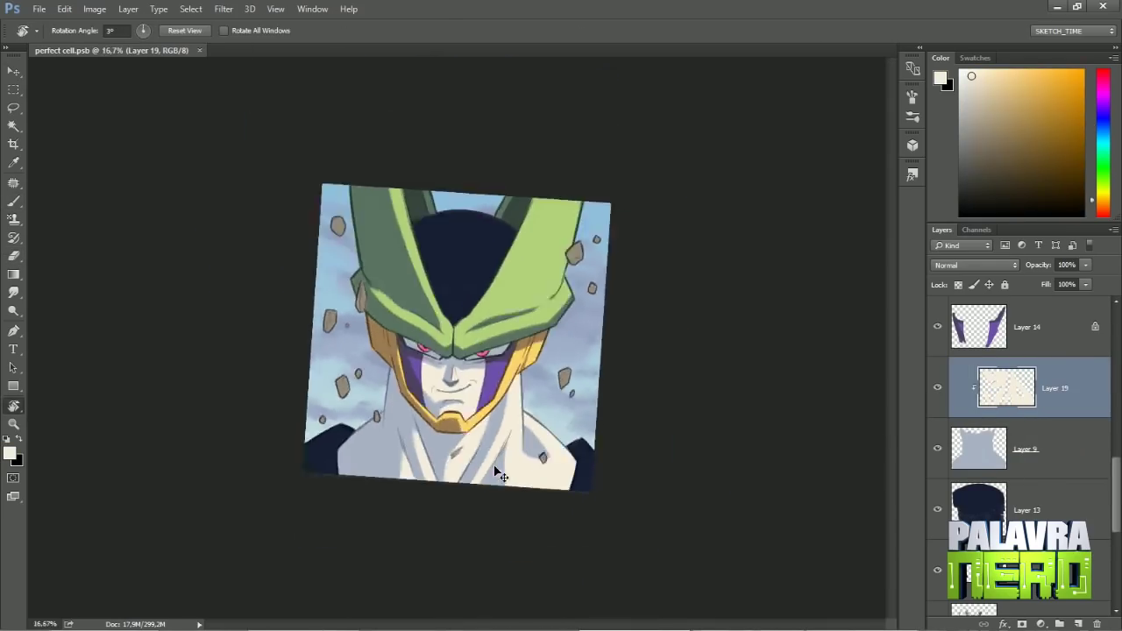
{"action": "key", "text": "ctrl+plus"}
{"action": "key", "text": "ctrl+plus"}
{"action": "left_click", "coordinate": [614, 385], "text": "ctrl"}
{"action": "left_click_drag", "start_coordinate": [614, 386], "coordinate": [522, 227]}
{"action": "key", "text": "b"}
{"action": "left_click", "coordinate": [558, 253], "text": "ctrl"}
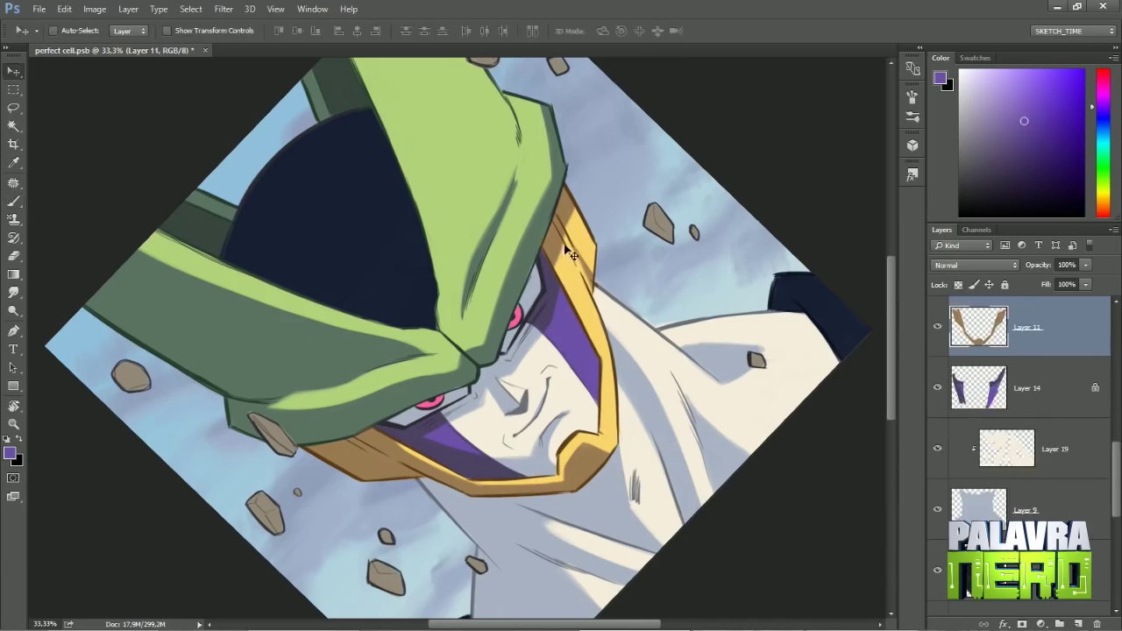
{"action": "key", "text": "e"}
{"action": "key", "text": "Escape"}
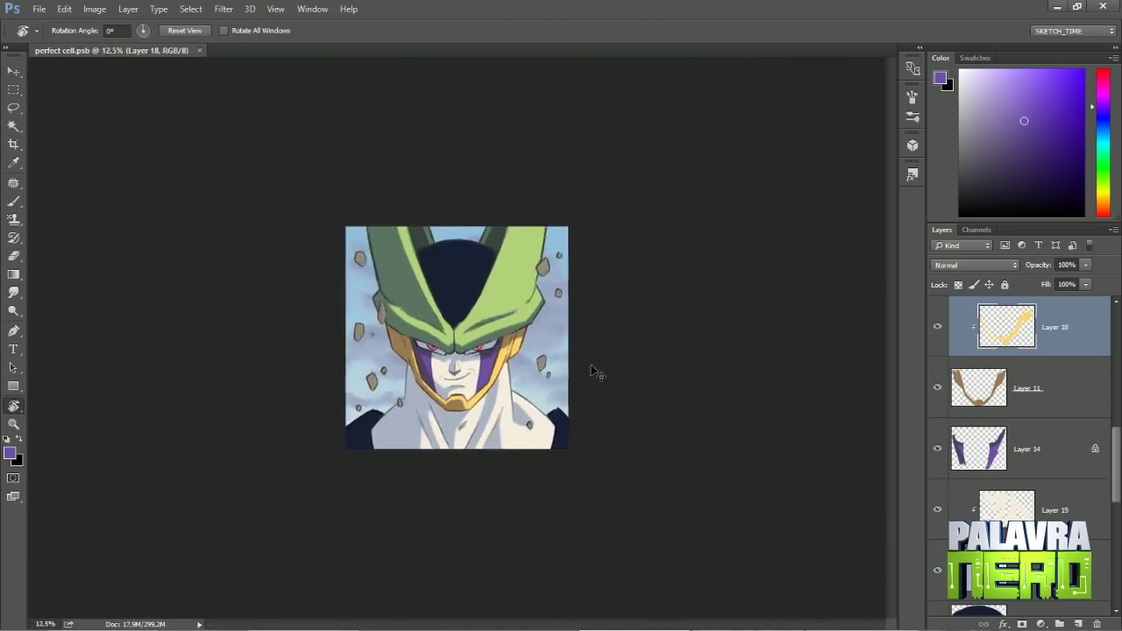
Step: Lock the rocks layer's transparent pixels and paint light tan lit faces on the floating rocks at 54 px
{"action": "key", "text": "v"}
{"action": "left_click", "coordinate": [685, 139], "text": "ctrl"}
{"action": "key", "text": "b"}
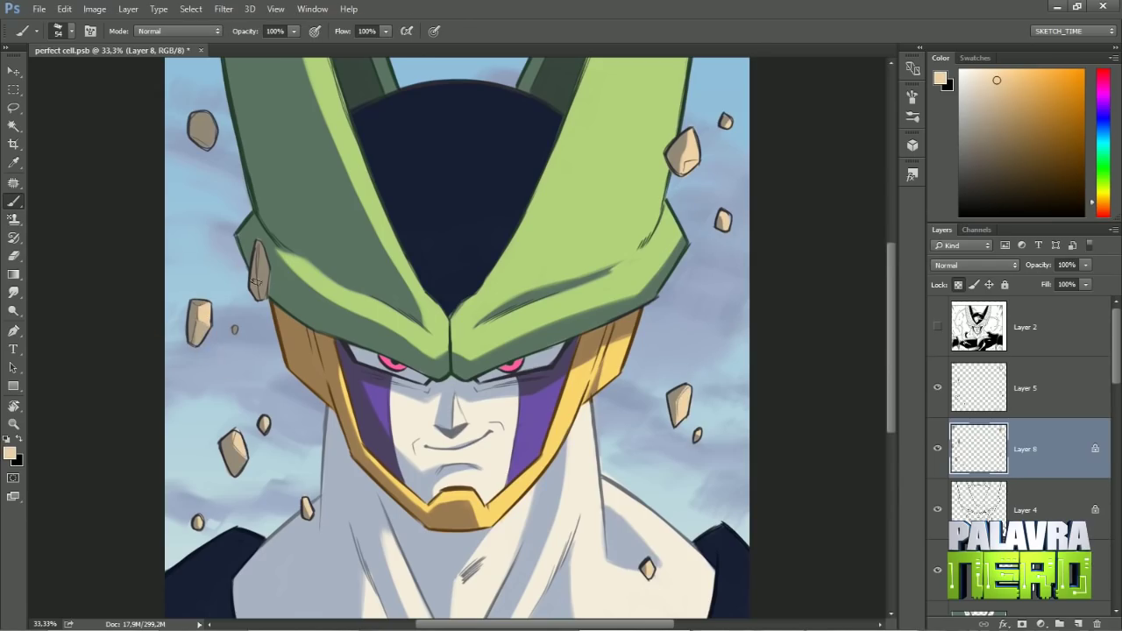
{"action": "key", "text": "ctrl+minus"}
{"action": "key", "text": "ctrl+minus"}
{"action": "key", "text": "ctrl+plus"}
{"action": "key", "text": "v"}
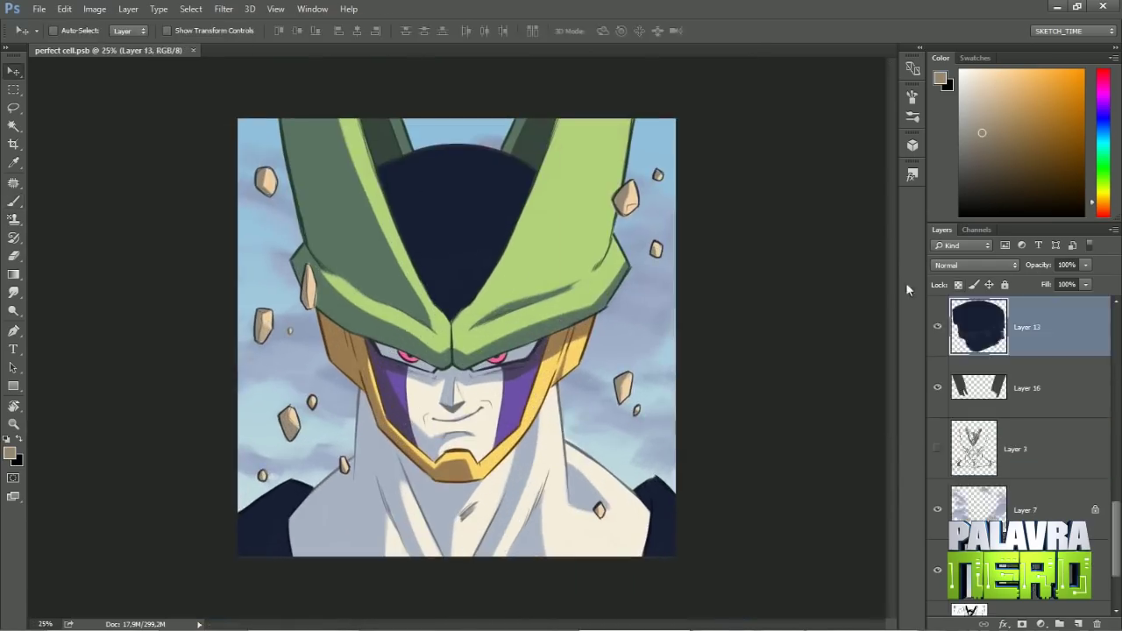
Step: Lasso a highlight shape on the head dome and paint it blue with a 188 px brush, keeping the centre dark
{"action": "key", "text": "b"}
{"action": "right_click", "coordinate": [480, 185]}
{"action": "left_click", "coordinate": [1101, 122]}
{"action": "key", "text": "l"}
{"action": "left_click_drag", "start_coordinate": [390, 214], "coordinate": [495, 195]}
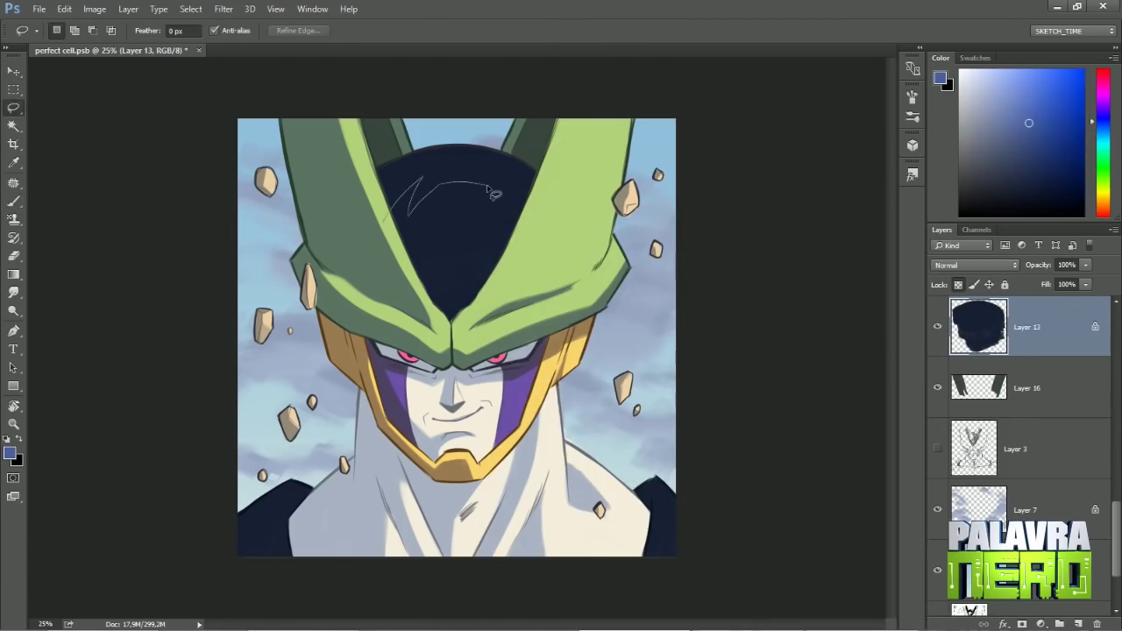
{"action": "key", "text": "b"}
{"action": "right_click", "coordinate": [373, 201]}
{"action": "key", "text": "Escape"}
{"action": "left_click", "coordinate": [412, 184]}
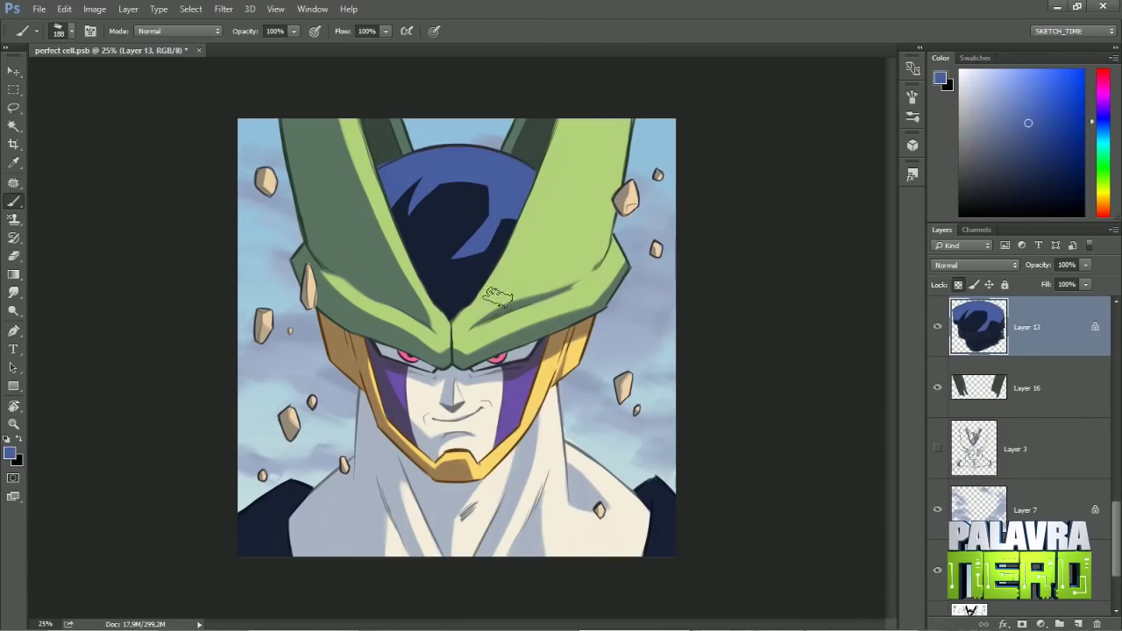
Step: Paint matching blue highlights on both shoulders, following their outer and inner edges
{"action": "key", "text": "l"}
{"action": "left_click_drag", "start_coordinate": [653, 478], "coordinate": [663, 560]}
{"action": "key", "text": "b"}
{"action": "left_click", "coordinate": [662, 526], "text": "ctrl"}
{"action": "left_click_drag", "start_coordinate": [656, 487], "coordinate": [666, 553]}
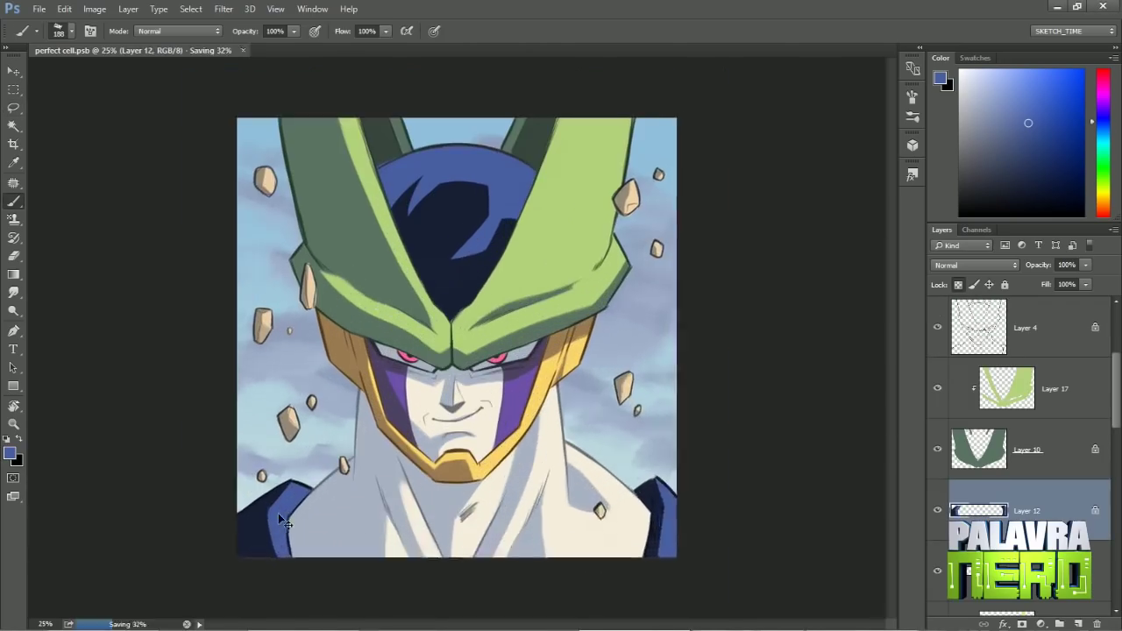
Step: Shade the skin layer beneath the crest and around the eyes grey-blue with a soft 300 px brush
{"action": "left_click", "coordinate": [554, 370], "text": "ctrl"}
{"action": "key", "text": "ctrl+plus"}
{"action": "left_click", "coordinate": [526, 412], "text": "ctrl"}
{"action": "key", "text": "b"}
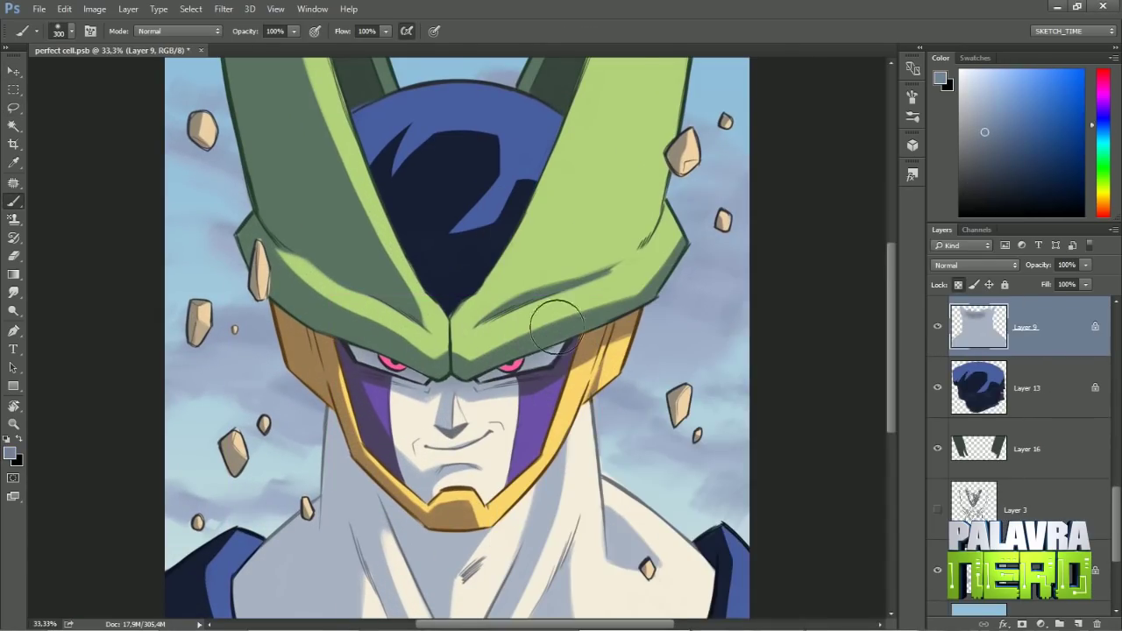
{"action": "left_click", "coordinate": [481, 408], "text": "alt"}
{"action": "key", "text": "ctrl+minus"}
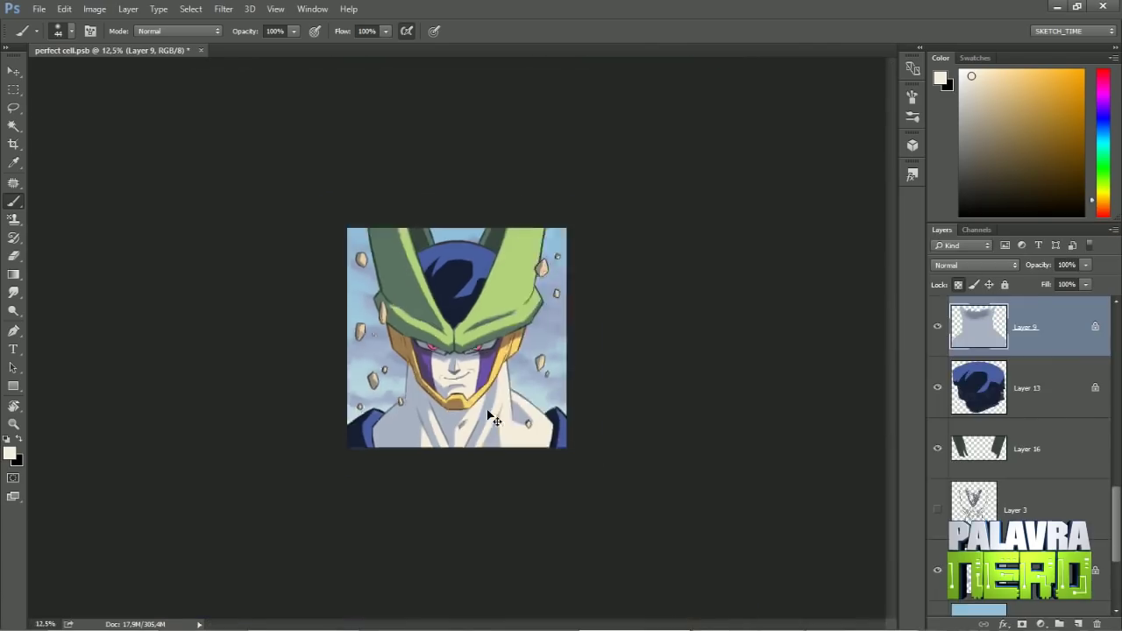
Step: Darken the head dome's upper rim and the shoulder edges with dark navy at 60 px
{"action": "left_click", "coordinate": [458, 297], "text": "ctrl"}
{"action": "left_click_drag", "start_coordinate": [457, 297], "coordinate": [526, 368]}
{"action": "right_click", "coordinate": [397, 184]}
{"action": "key", "text": "Return"}
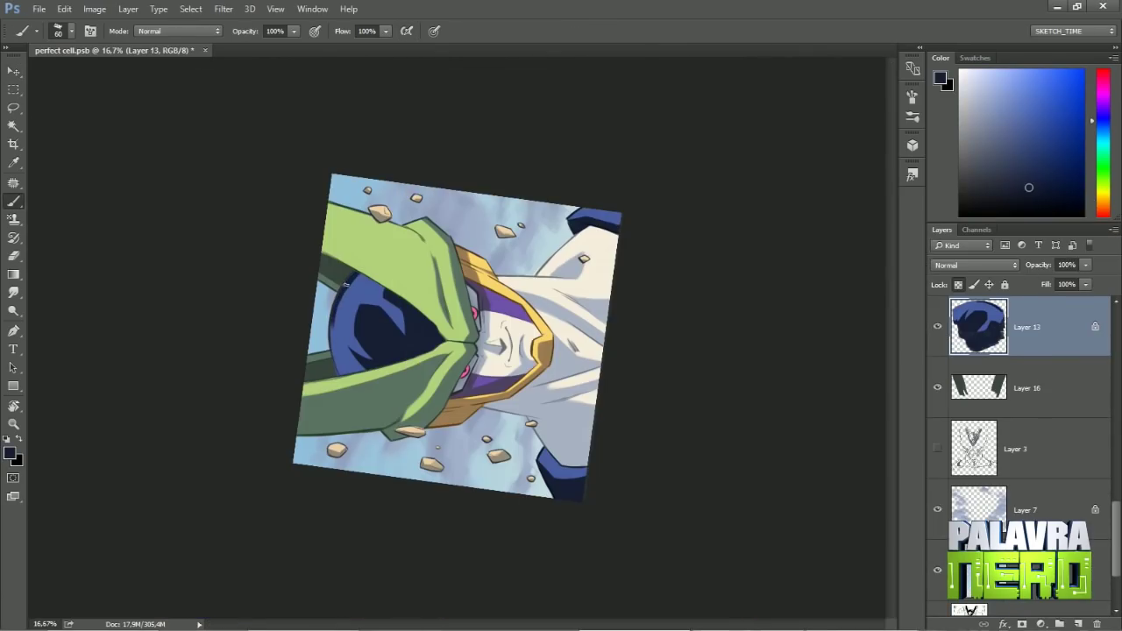
{"action": "left_click_drag", "start_coordinate": [340, 305], "coordinate": [363, 514]}
{"action": "key", "text": "ctrl+plus"}
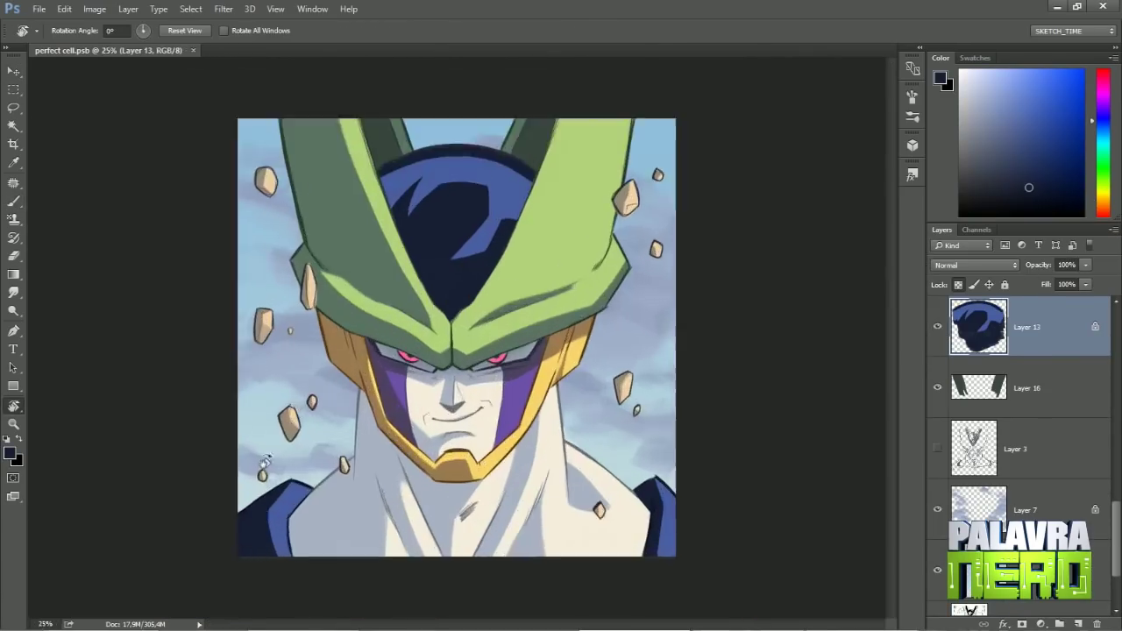
{"action": "left_click", "coordinate": [289, 519], "text": "ctrl"}
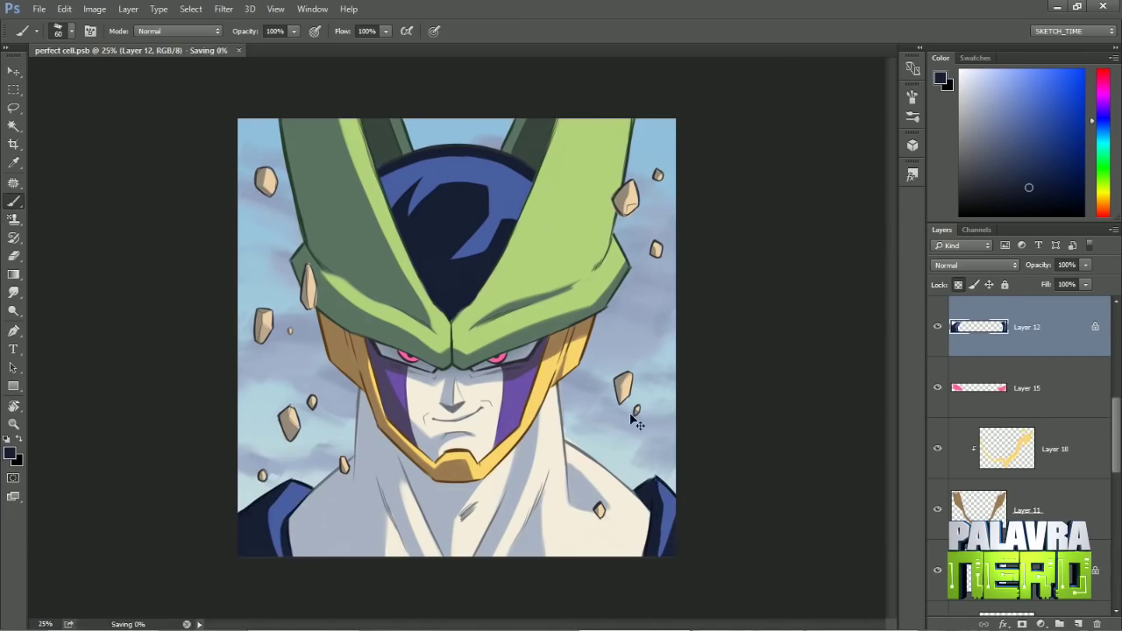
Step: Create a new layer above all others and give it a blue Outer Glow for lightning painted in white
{"action": "key", "text": "ctrl+shift+alt+n"}
{"action": "right_click", "coordinate": [632, 421]}
{"action": "key", "text": "Return"}
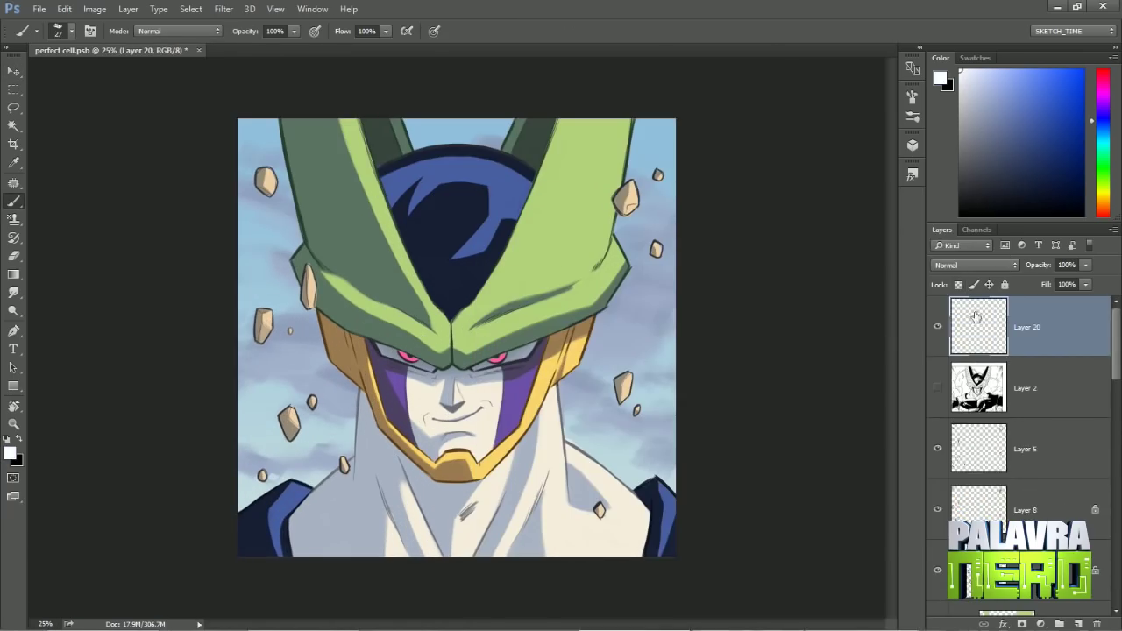
{"action": "double_click", "coordinate": [976, 317]}
{"action": "left_click", "coordinate": [614, 461]}
{"action": "left_click", "coordinate": [793, 319]}
{"action": "key", "text": "Return"}
{"action": "key", "text": "Return"}
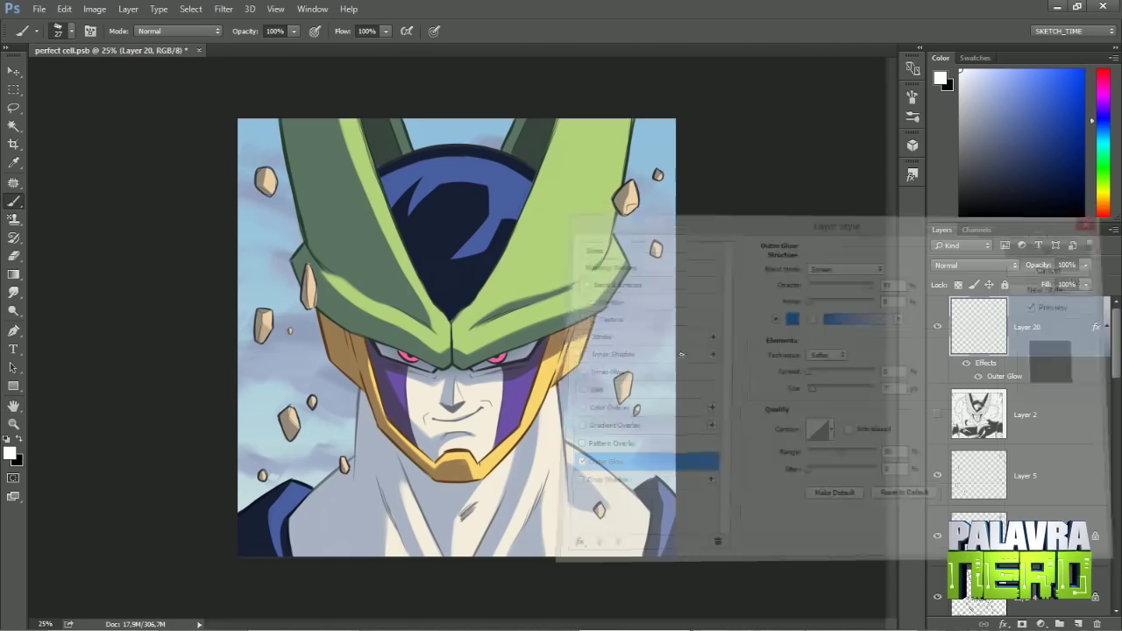
Step: Adjust the lightning layer's Outer Glow to 31% spread and 65 px size
{"action": "double_click", "coordinate": [997, 342]}
{"action": "left_click", "coordinate": [702, 460]}
{"action": "left_click_drag", "start_coordinate": [912, 368], "coordinate": [923, 375]}
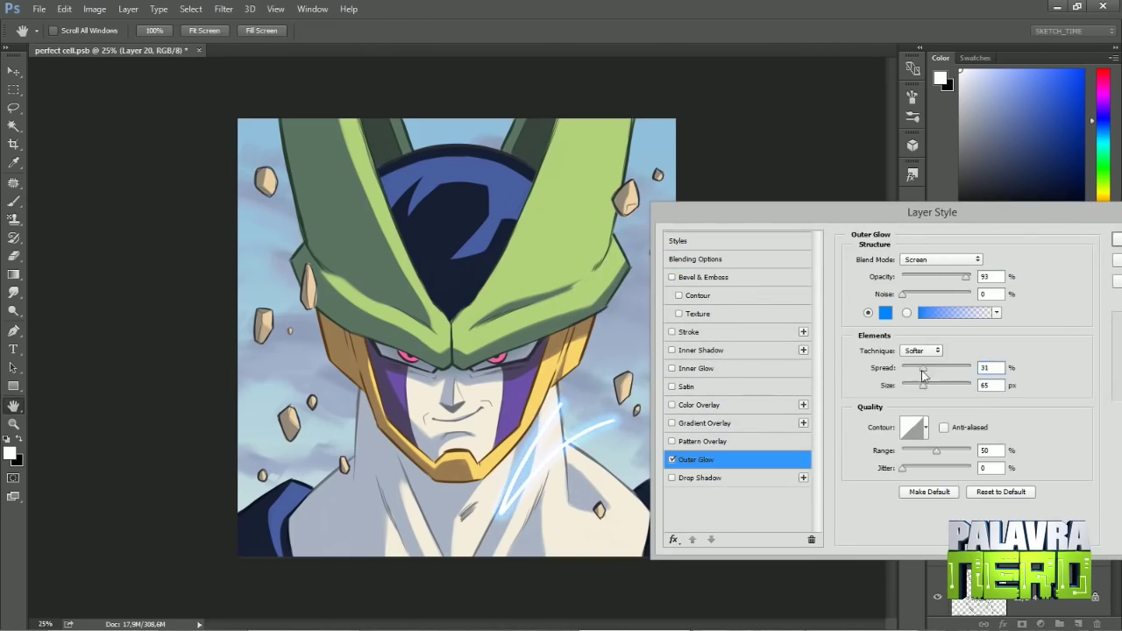
{"action": "key", "text": "Return"}
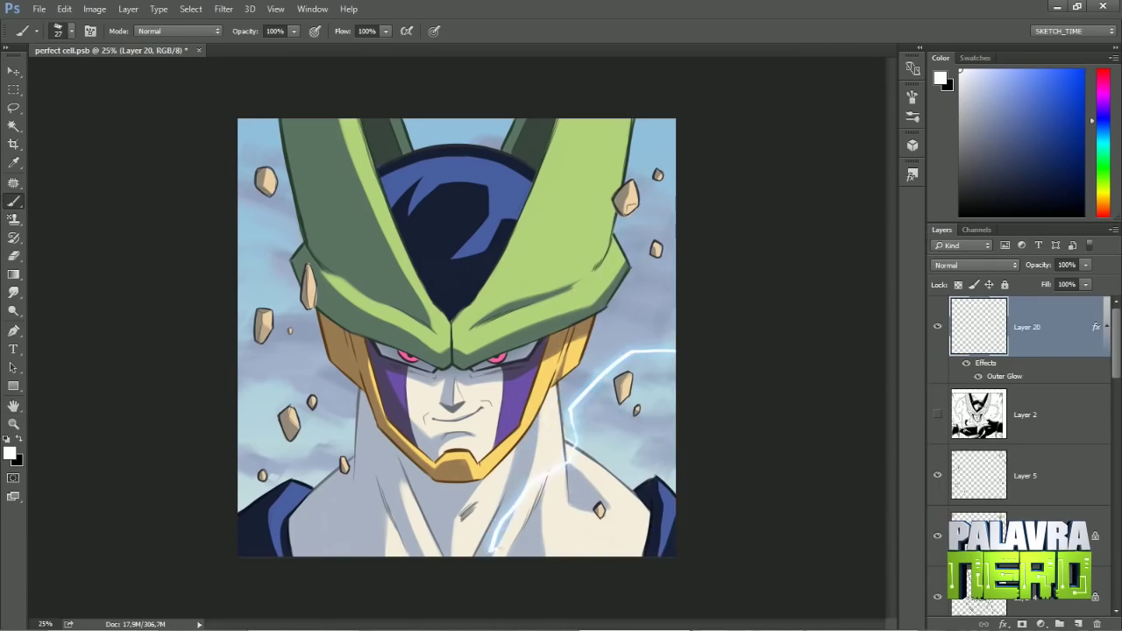
Step: Paint white lightning bolts over the crest, neck, shoulders and sky with a 58 px chalky brush, redoing the bolt across the darker horn
{"action": "right_click", "coordinate": [449, 184]}
{"action": "left_click_drag", "start_coordinate": [369, 230], "coordinate": [298, 377]}
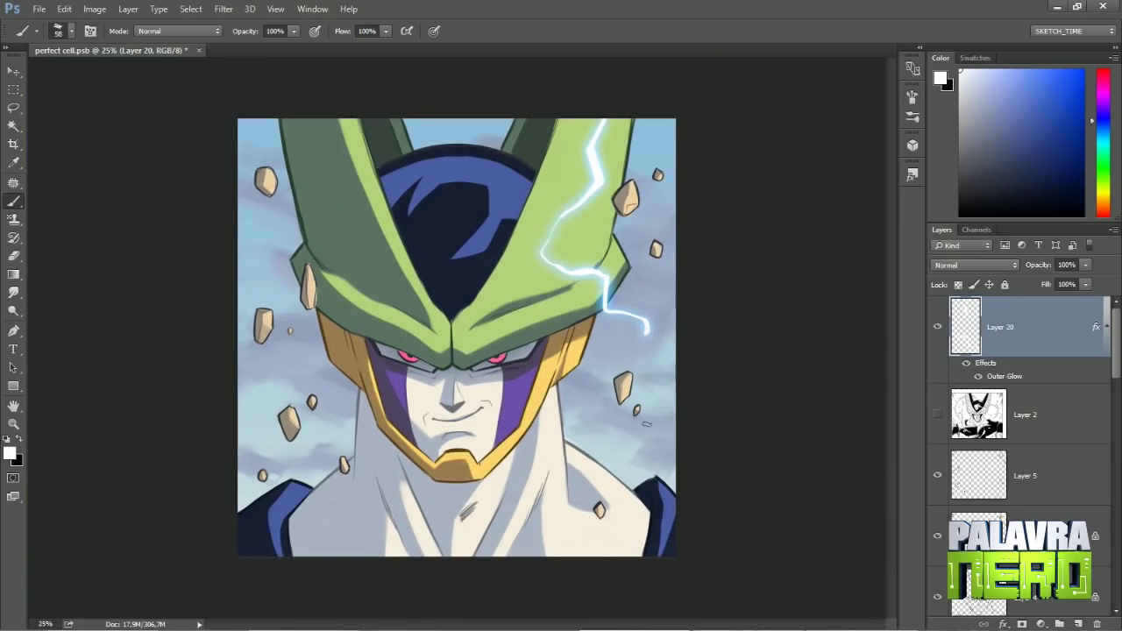
{"action": "mouse_move", "coordinate": [642, 465]}
{"action": "left_mouse_down"}
{"action": "mouse_move", "coordinate": [605, 416]}
{"action": "mouse_move", "coordinate": [474, 548]}
{"action": "left_mouse_up"}
{"action": "left_click_drag", "start_coordinate": [241, 254], "coordinate": [303, 349]}
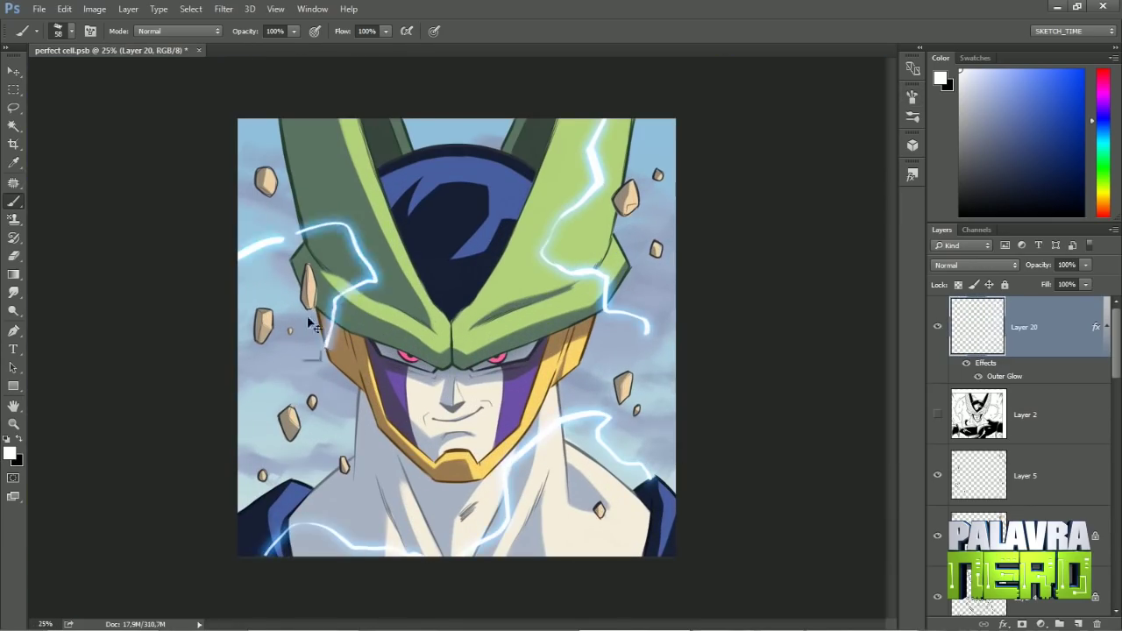
{"action": "key", "text": "ctrl+z"}
{"action": "left_click_drag", "start_coordinate": [240, 254], "coordinate": [265, 372]}
{"action": "key", "text": "e"}
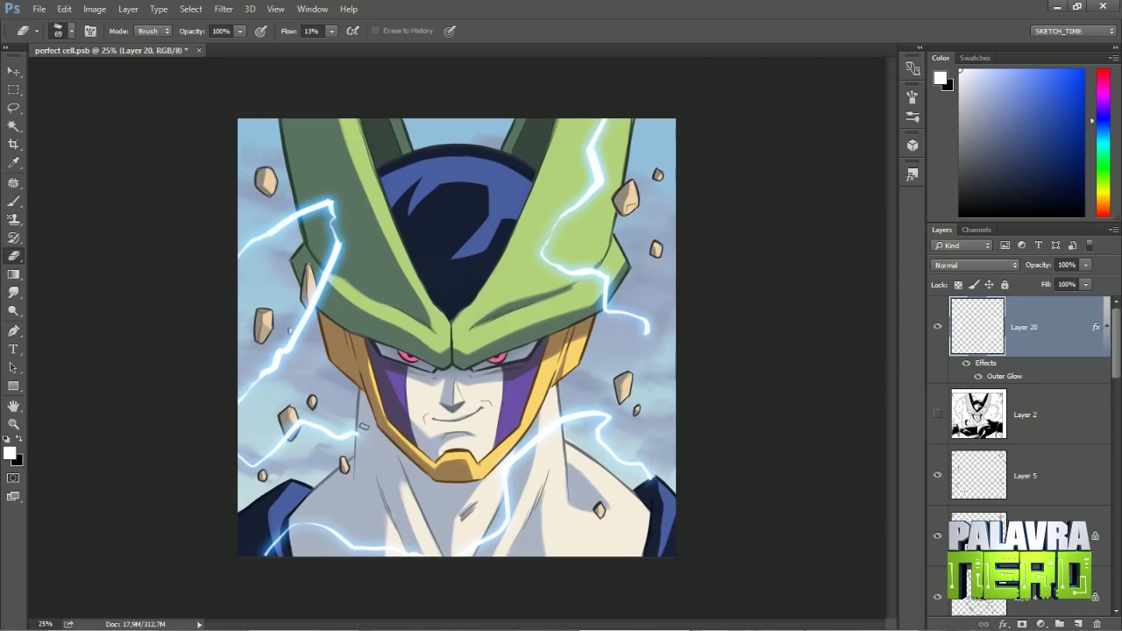
Step: Blend soft shading into the neck and chest on the skin layer with the soft 300 brush preset
{"action": "key", "text": "v"}
{"action": "left_click", "coordinate": [373, 430], "text": "ctrl"}
{"action": "key", "text": "b"}
{"action": "right_click", "coordinate": [538, 180]}
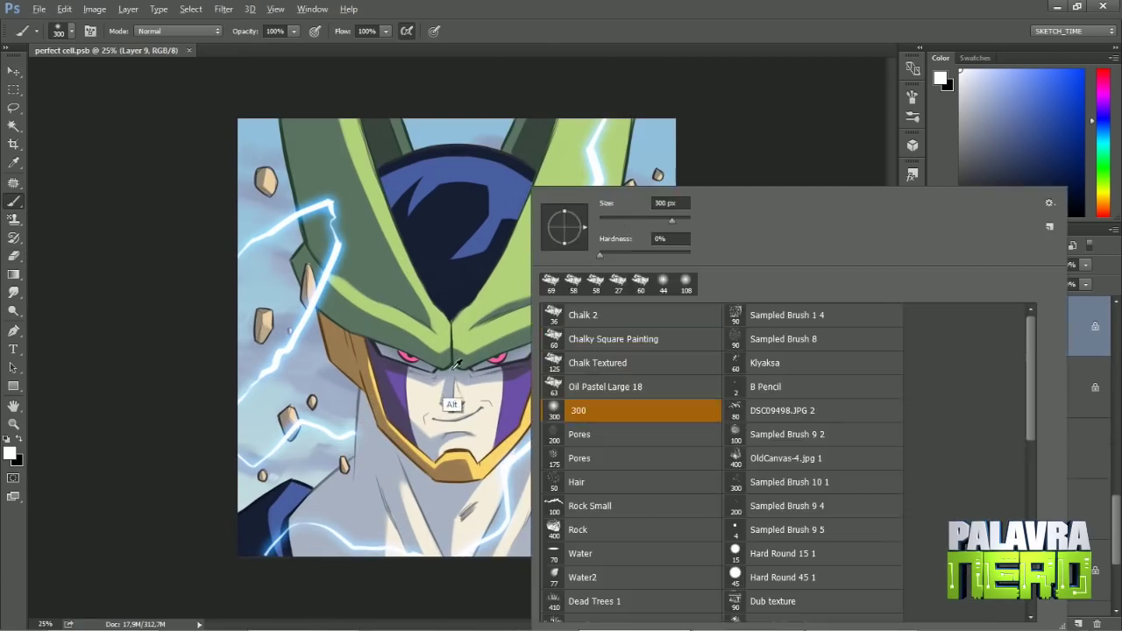
{"action": "double_click", "coordinate": [614, 409]}
{"action": "right_click", "coordinate": [522, 186]}
{"action": "double_click", "coordinate": [614, 409]}
{"action": "left_click_drag", "start_coordinate": [351, 463], "coordinate": [491, 495]}
Step: Blend sampled dark green into the shadowed areas of the crest with the soft brush at 467 px
{"action": "key", "text": "v"}
{"action": "left_click", "coordinate": [399, 331], "text": "ctrl"}
{"action": "key", "text": "b"}
{"action": "left_click", "coordinate": [299, 151], "text": "alt"}
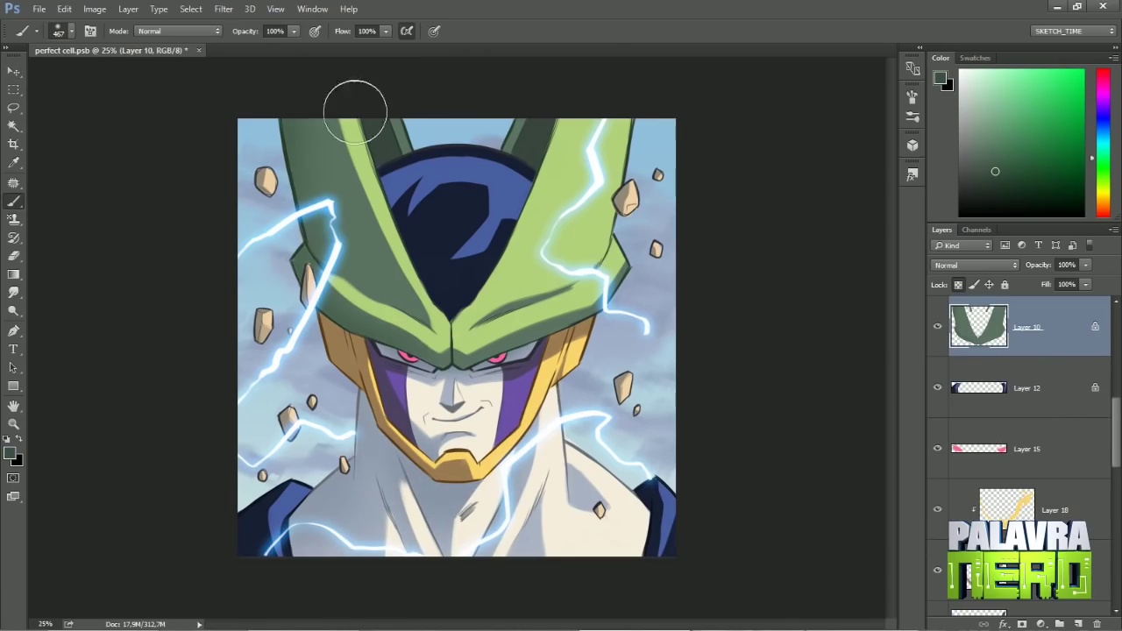
Step: Blend sampled brown into the shadows of the golden face frame with the 467 px soft brush
{"action": "key", "text": "v"}
{"action": "left_click", "coordinate": [342, 337], "text": "ctrl"}
{"action": "key", "text": "b"}
{"action": "left_click", "coordinate": [342, 336], "text": "alt"}
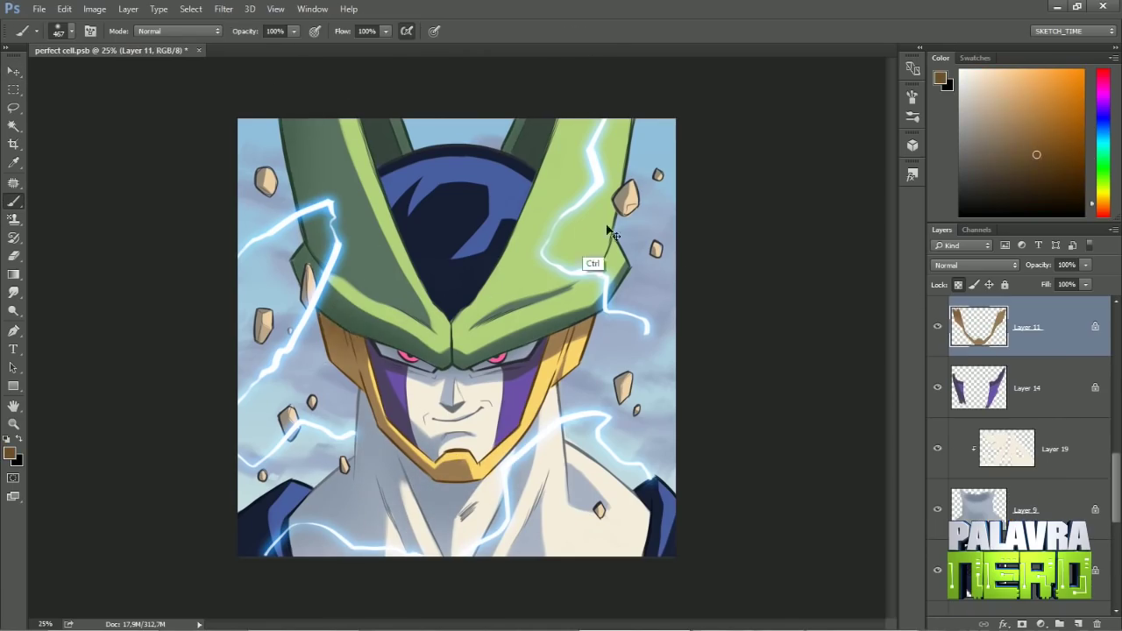
Step: Brush soft blue into the lower dark part of the head dome with the 467 px soft brush and save the file
{"action": "key", "text": "v"}
{"action": "left_click", "coordinate": [459, 310], "text": "ctrl"}
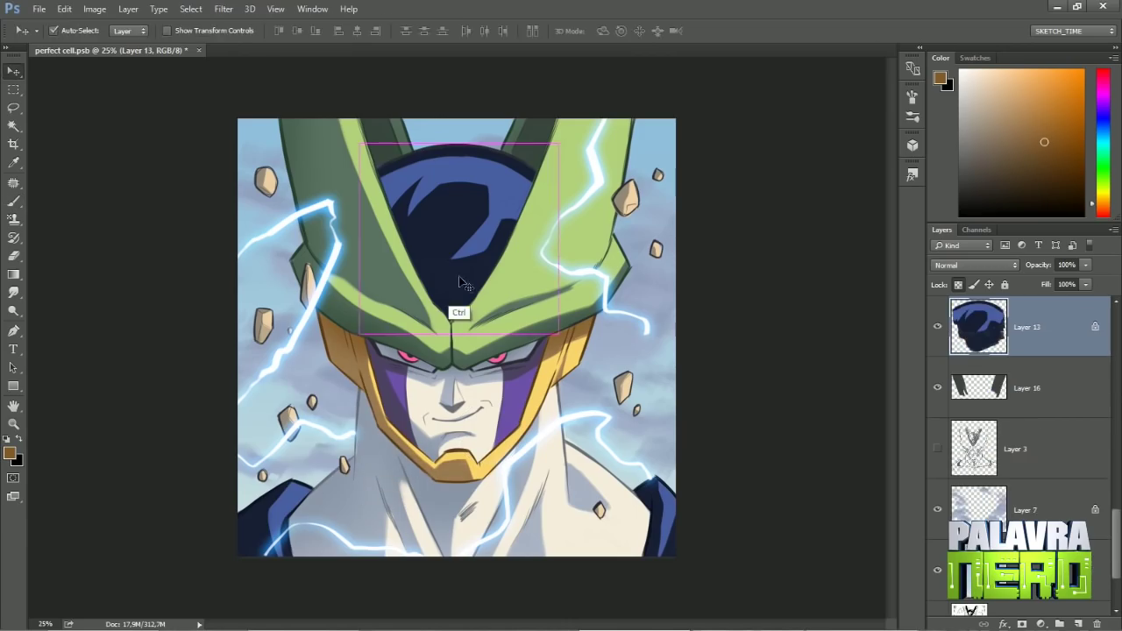
{"action": "key", "text": "b"}
{"action": "left_click", "coordinate": [443, 304], "text": "alt"}
{"action": "key", "text": "ctrl+s"}
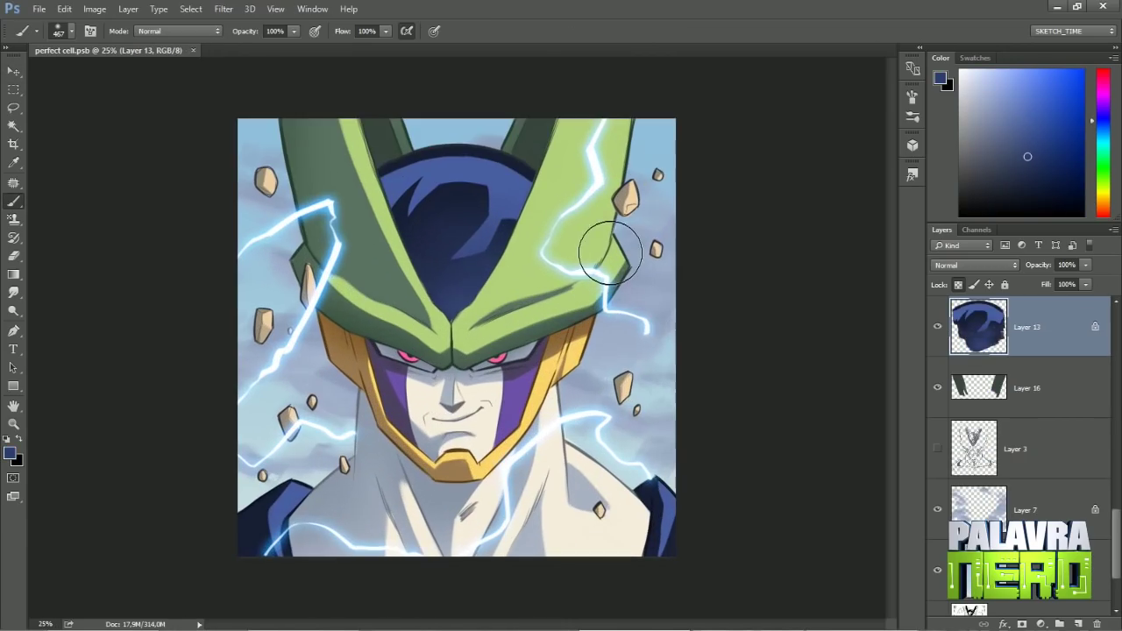
Step: Add a clipped layer above the crest's light green layer and lasso irregular spots of varied sizes across the crest and horns
{"action": "scroll", "coordinate": [1075, 605], "scroll_direction": "down", "scroll_amount": 3}
{"action": "left_click", "coordinate": [1017, 326]}
{"action": "left_click", "coordinate": [1077, 624]}
{"action": "key", "text": "l"}
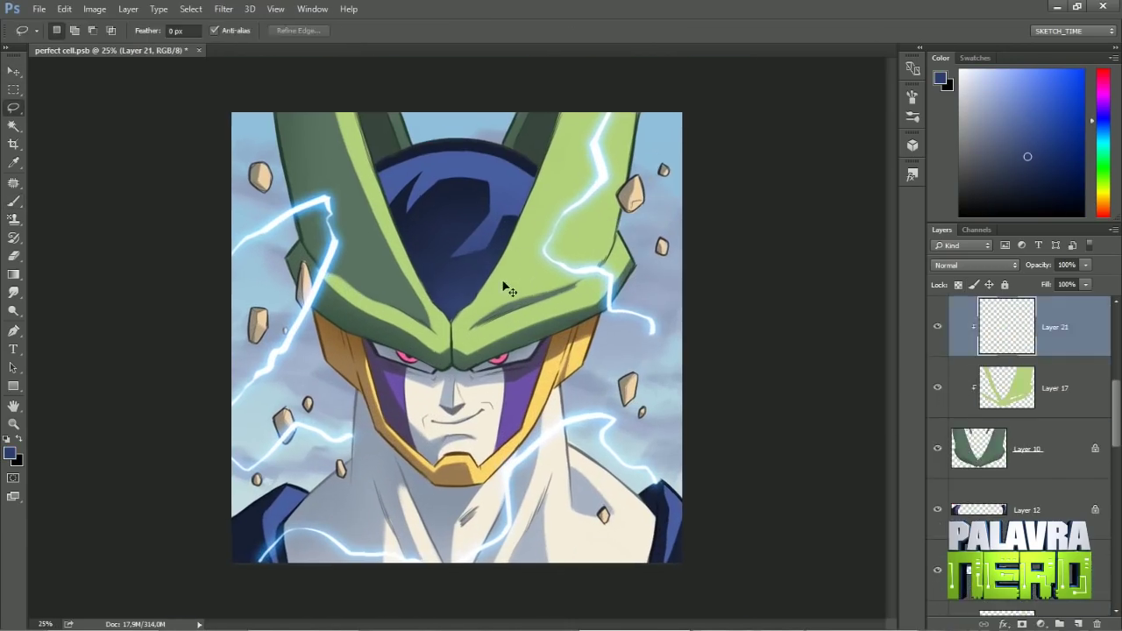
{"action": "key", "text": "ctrl+equal"}
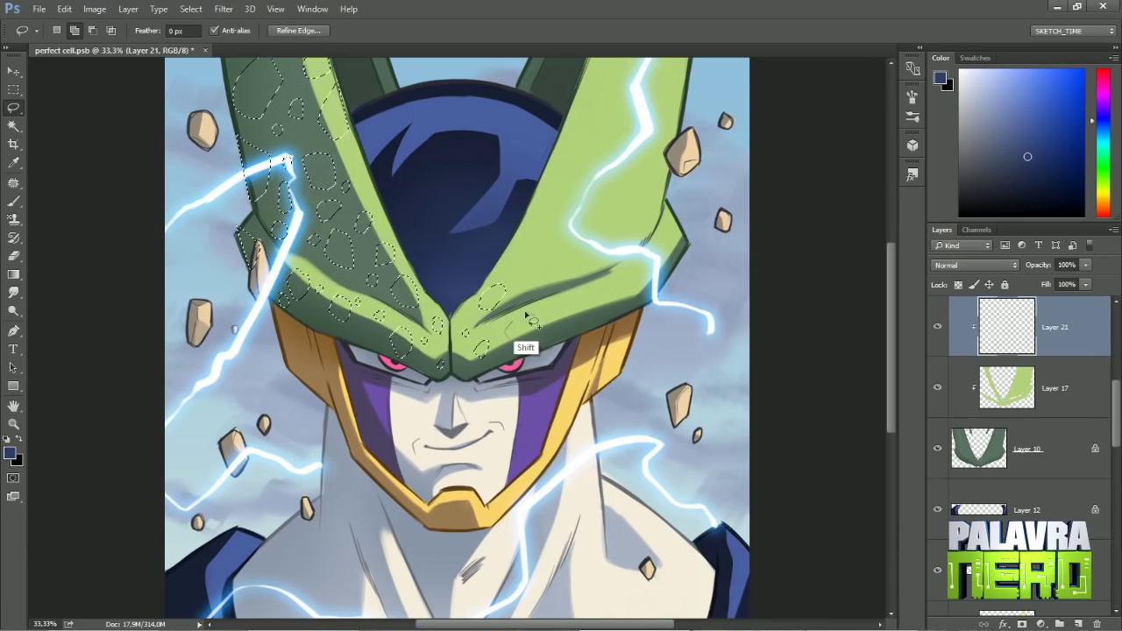
{"action": "mouse_move", "coordinate": [553, 271]}
{"action": "left_mouse_down"}
{"action": "mouse_move", "coordinate": [595, 236]}
{"action": "mouse_move", "coordinate": [556, 225]}
{"action": "mouse_move", "coordinate": [585, 99]}
{"action": "mouse_move", "coordinate": [664, 192]}
{"action": "mouse_move", "coordinate": [623, 205]}
{"action": "mouse_move", "coordinate": [649, 284]}
{"action": "mouse_move", "coordinate": [668, 269]}
{"action": "mouse_move", "coordinate": [658, 67]}
{"action": "mouse_move", "coordinate": [587, 65]}
{"action": "mouse_move", "coordinate": [677, 103]}
{"action": "left_mouse_up"}
{"action": "scroll", "coordinate": [677, 102], "scroll_direction": "up", "scroll_amount": 2}
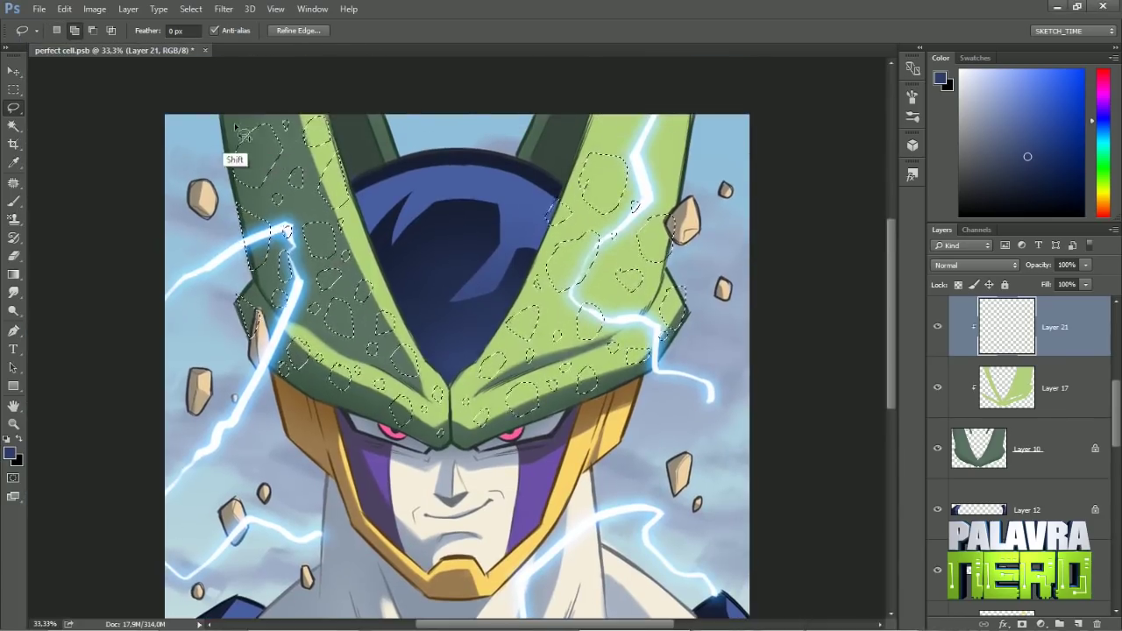
{"action": "mouse_move", "coordinate": [605, 121]}
{"action": "left_mouse_down"}
{"action": "mouse_move", "coordinate": [673, 104]}
{"action": "mouse_move", "coordinate": [689, 153]}
{"action": "mouse_move", "coordinate": [650, 193]}
{"action": "mouse_move", "coordinate": [649, 170]}
{"action": "mouse_move", "coordinate": [682, 146]}
{"action": "left_mouse_up"}
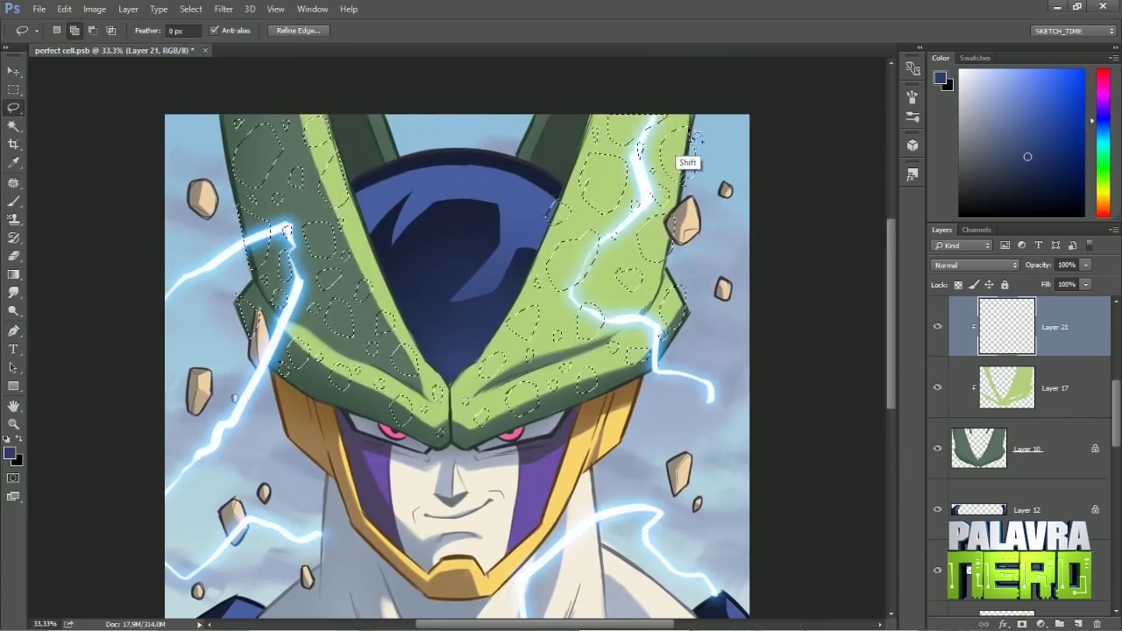
Step: Fill the selected spots with dark green sampled from the crest and deselect them
{"action": "key", "text": "g"}
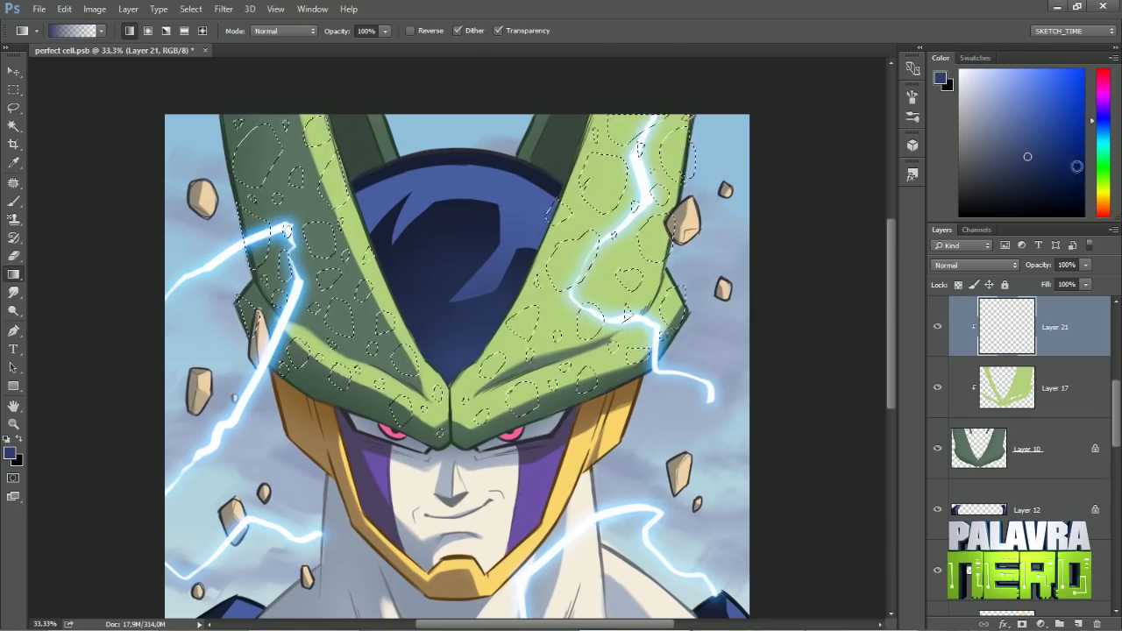
{"action": "left_click", "coordinate": [342, 299], "text": "alt"}
{"action": "key", "text": "b"}
{"action": "key", "text": "alt+BackSpace"}
{"action": "key", "text": "ctrl+d"}
Step: Refine the edges of the crest's spots with the Chalky Square Painting brush at 23 px and the 69 px eraser
{"action": "right_click", "coordinate": [586, 181]}
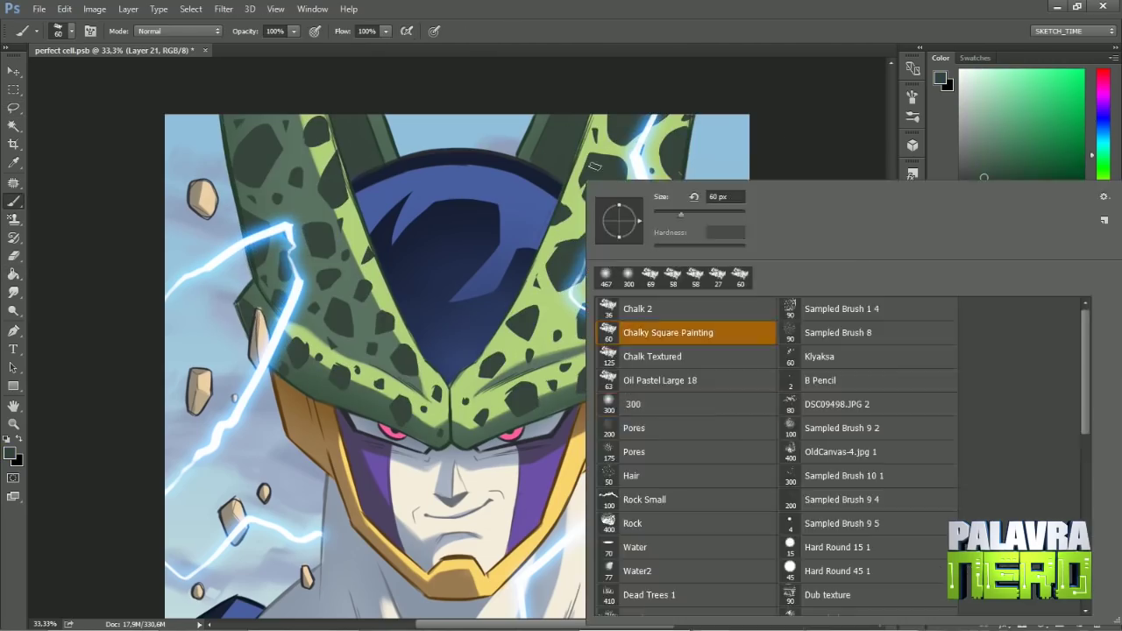
{"action": "key", "text": "Escape"}
{"action": "key", "text": "e"}
{"action": "right_click", "coordinate": [520, 228]}
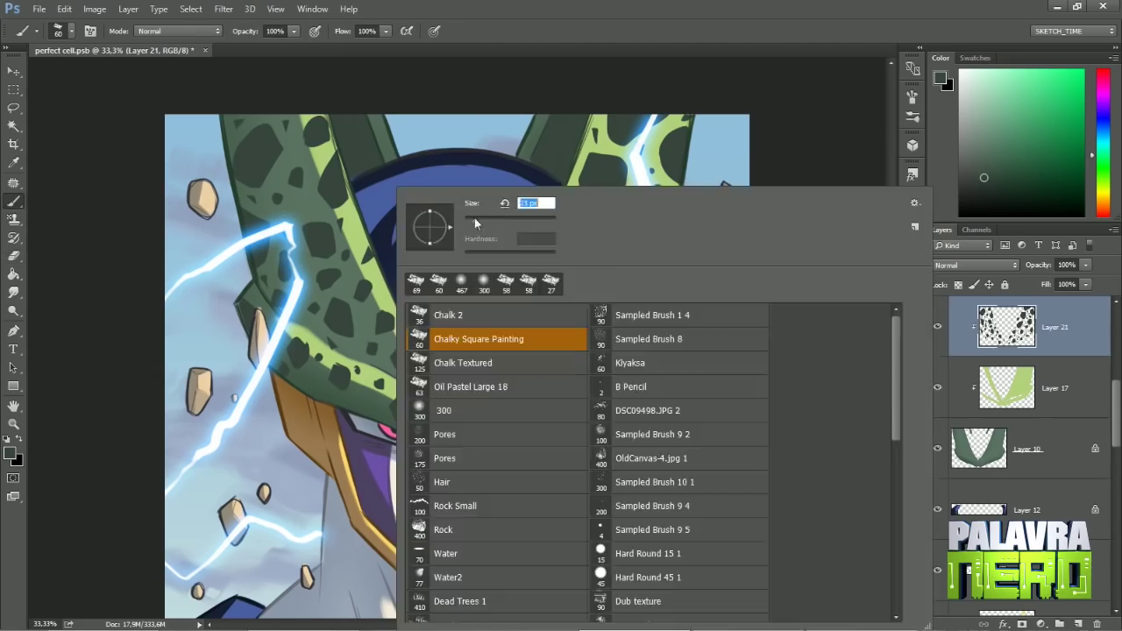
{"action": "key", "text": "Escape"}
{"action": "key", "text": "b"}
{"action": "key", "text": "e"}
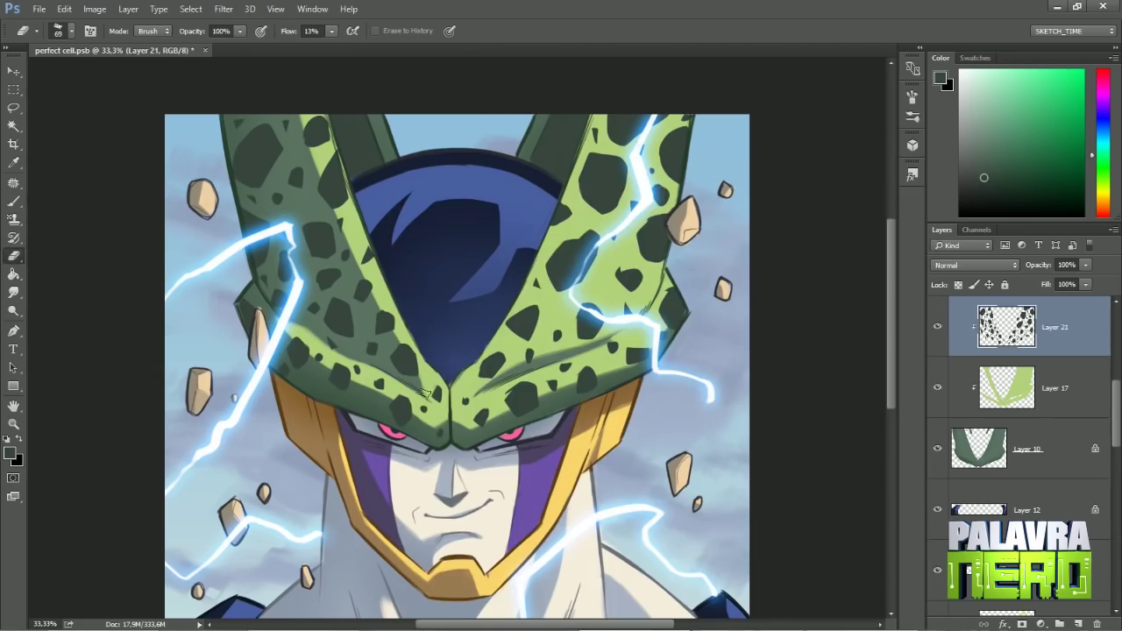
Step: Set the spot layer to Multiply, lock its transparent pixels and recolour the spots with muted light green using the soft 300 px brush
{"action": "left_click", "coordinate": [975, 265]}
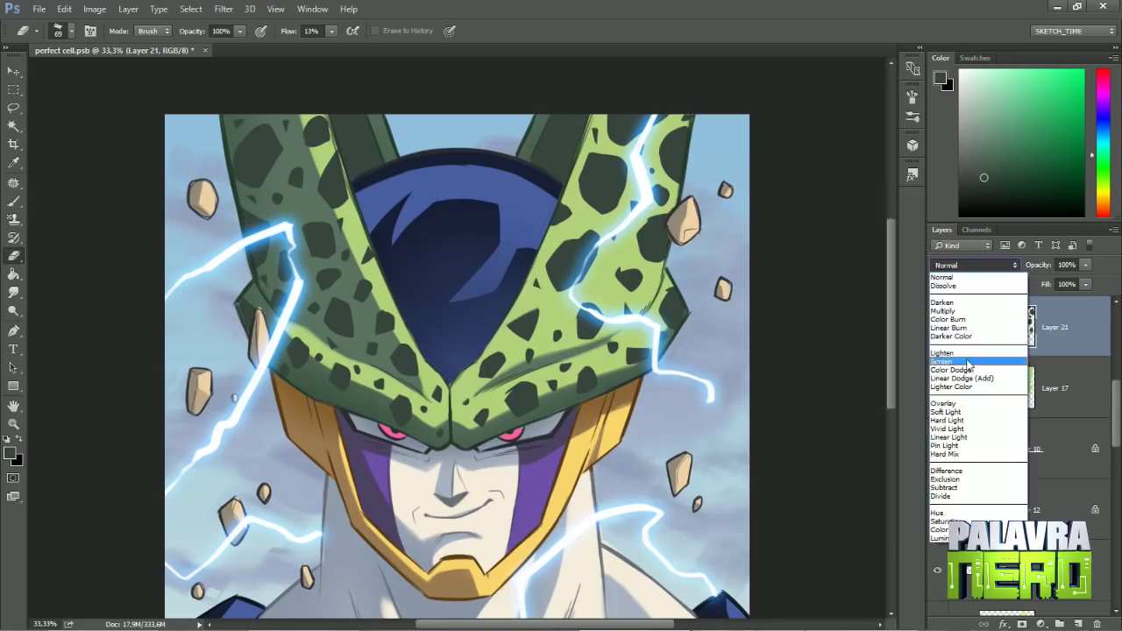
{"action": "key", "text": "Escape"}
{"action": "left_click", "coordinate": [489, 284], "text": "alt"}
{"action": "key", "text": "Return"}
{"action": "key", "text": "b"}
{"action": "right_click", "coordinate": [534, 187]}
{"action": "double_click", "coordinate": [561, 410]}
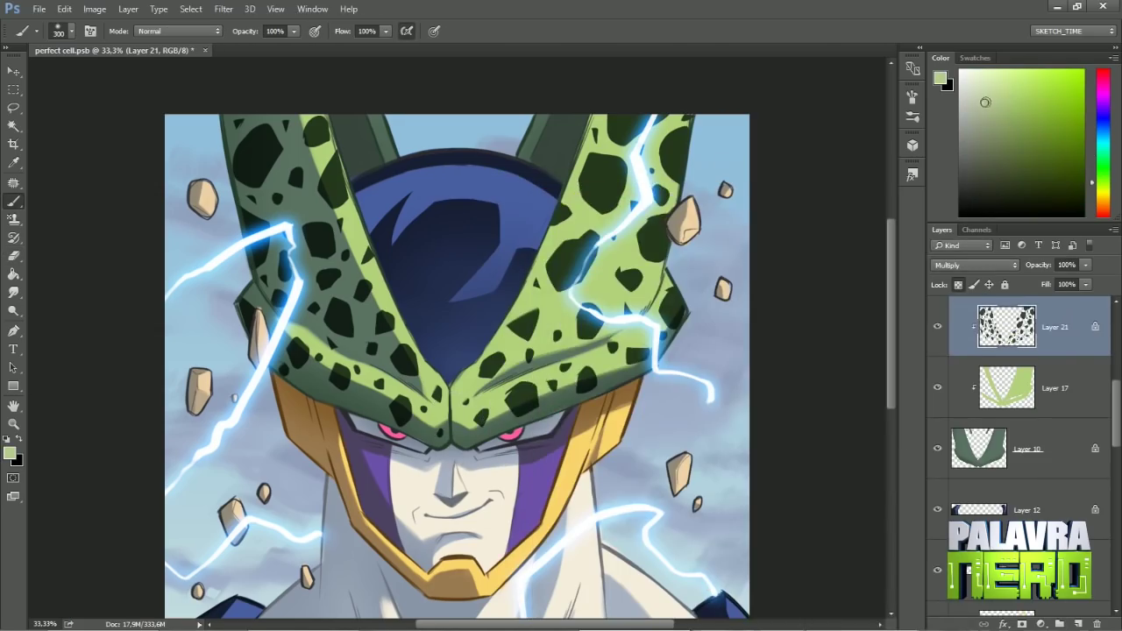
{"action": "scroll", "coordinate": [287, 121], "scroll_direction": "down", "scroll_amount": 3}
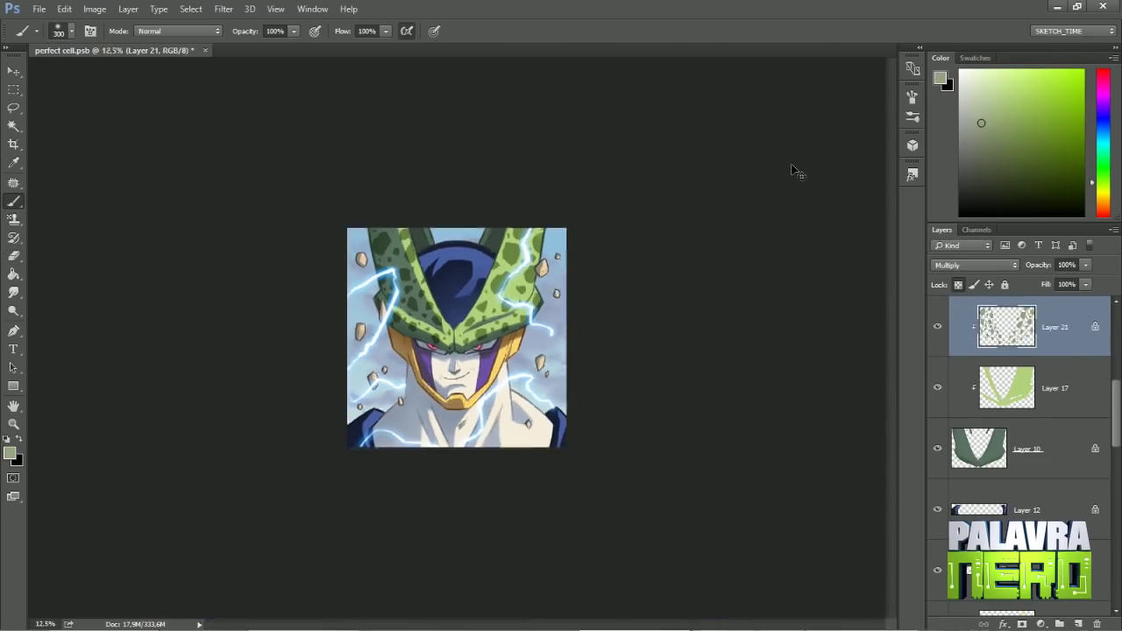
{"action": "scroll", "coordinate": [594, 207], "scroll_direction": "up", "scroll_amount": 1}
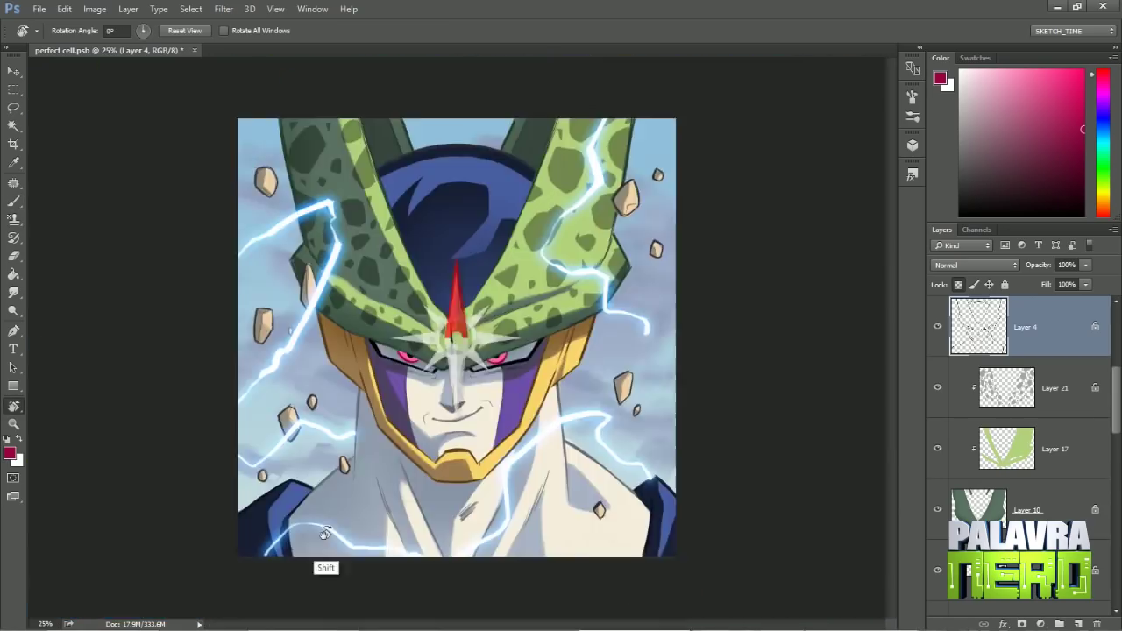
Step: Add a Color Dodge layer on top and paint a warm orange glow over the figure's lit side with a soft 1512 px brush
{"action": "key", "text": "ctrl+minus"}
{"action": "key", "text": "ctrl+minus"}
{"action": "key", "text": "ctrl+minus"}
{"action": "right_click", "coordinate": [507, 419]}
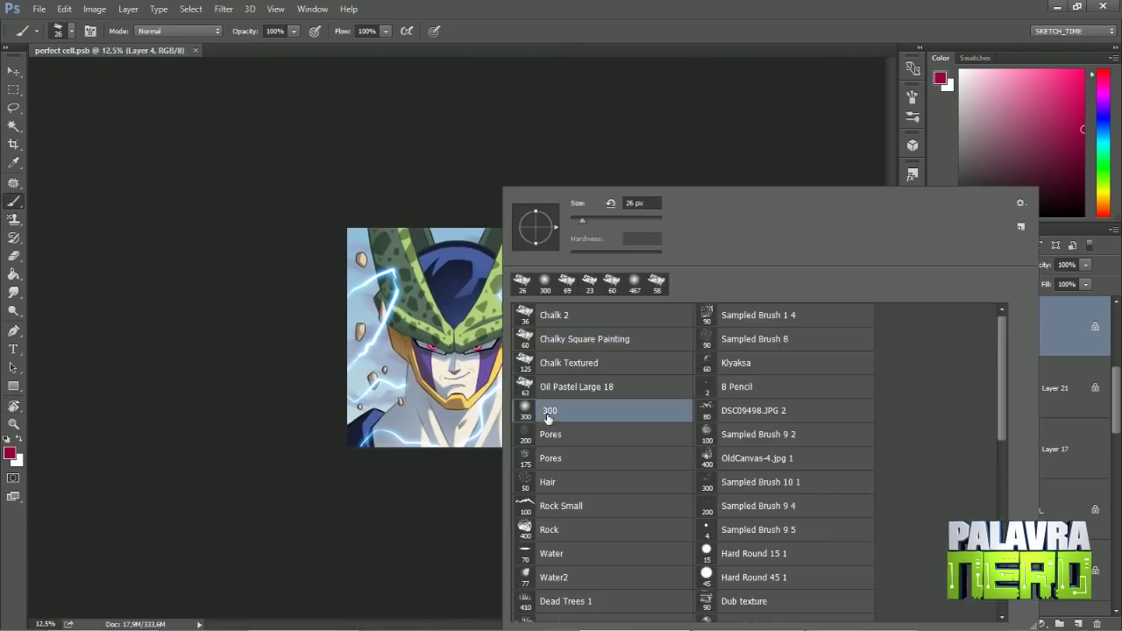
{"action": "double_click", "coordinate": [548, 420]}
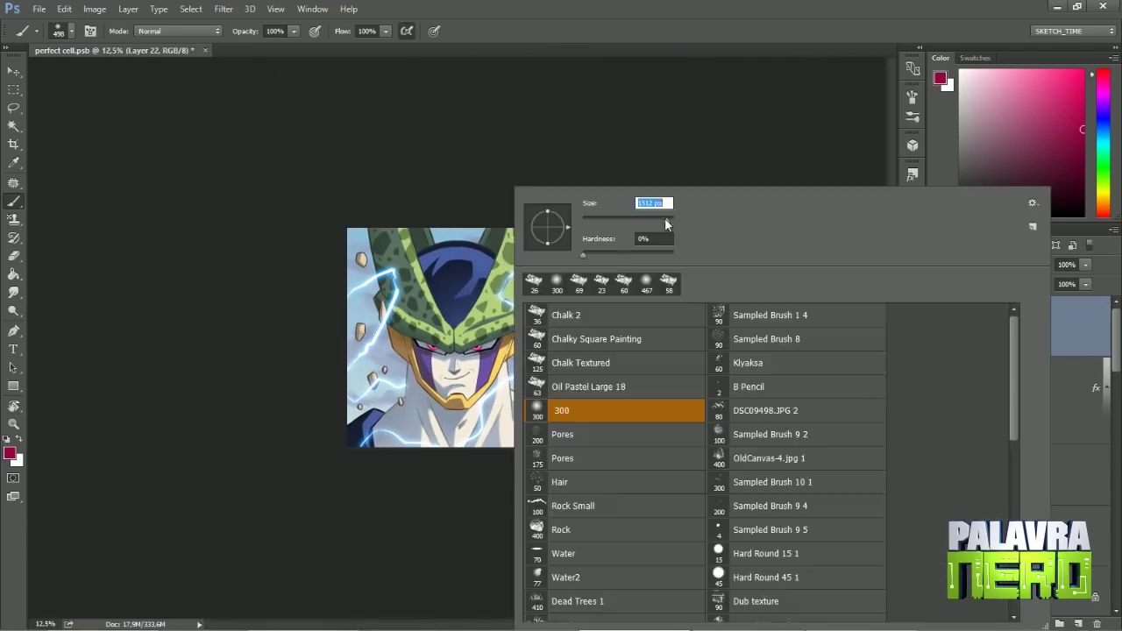
{"action": "key", "text": "Return"}
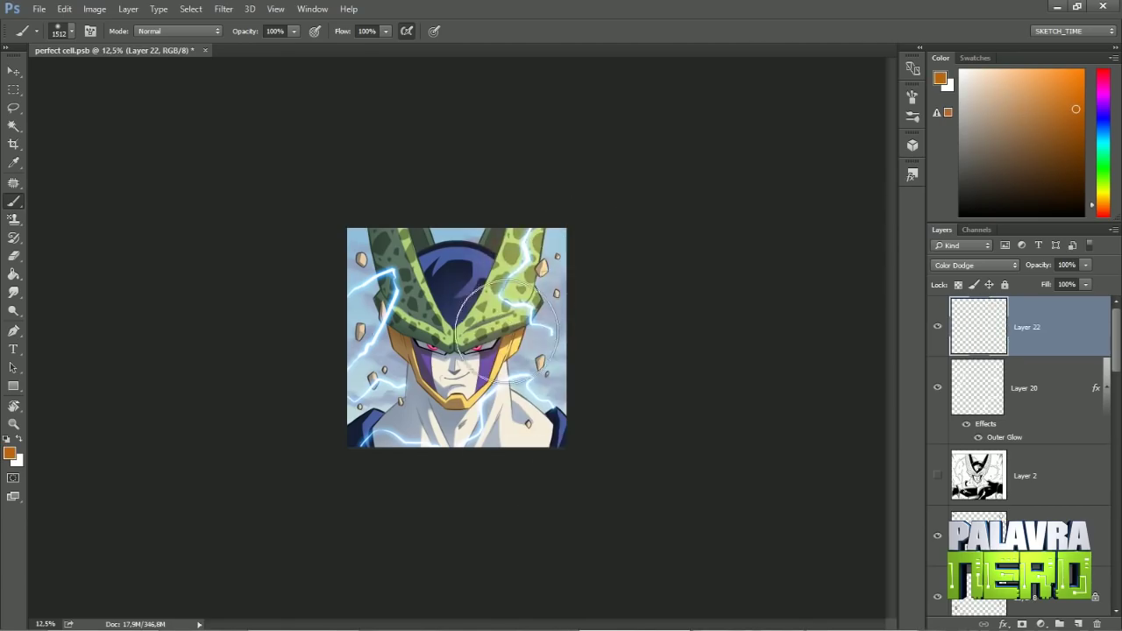
{"action": "left_click", "coordinate": [507, 332]}
{"action": "right_click", "coordinate": [493, 186]}
{"action": "double_click", "coordinate": [615, 399]}
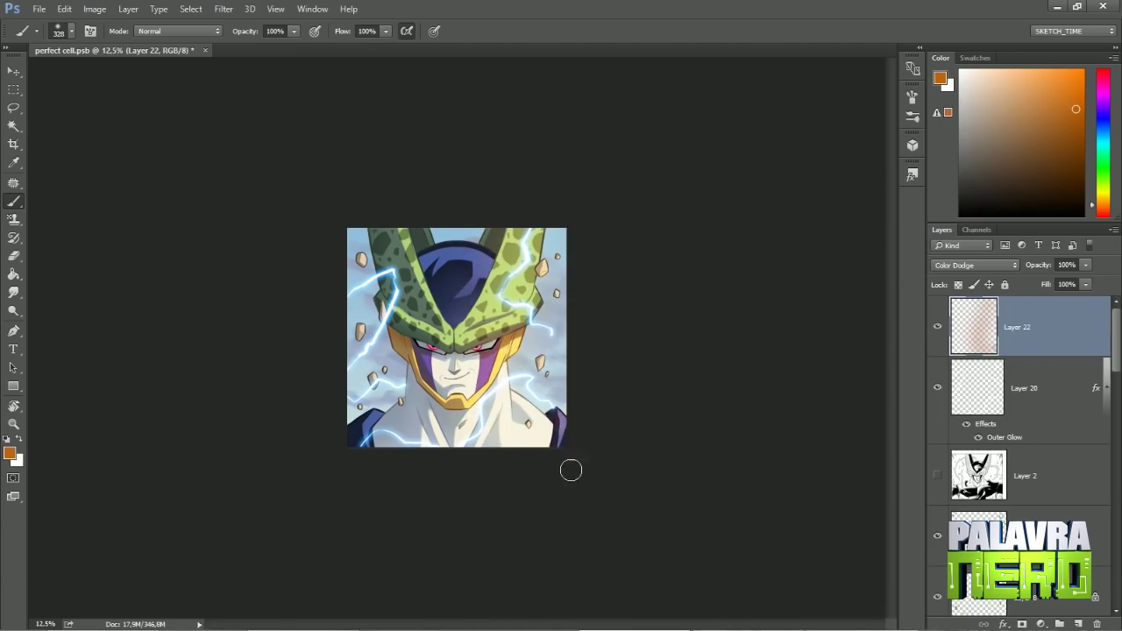
{"action": "key", "text": "ctrl+plus"}
Step: Merge the cloud layer into the sky layer below and adjust the merged background with Levels
{"action": "key", "text": "v"}
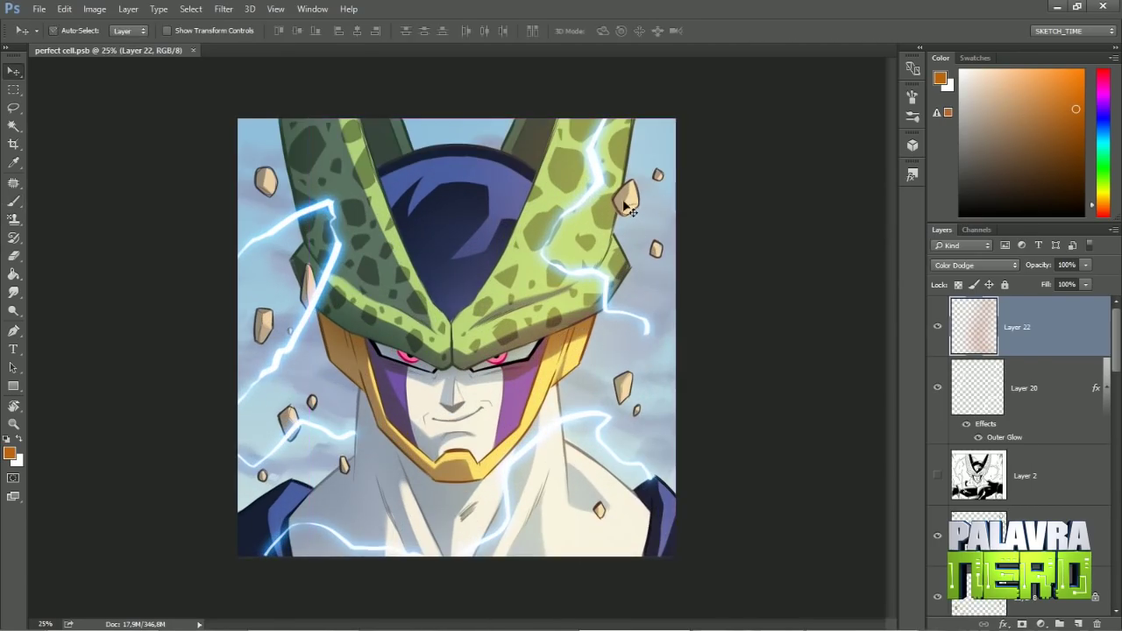
{"action": "key", "text": "ctrl+e"}
{"action": "key", "text": "ctrl+l"}
{"action": "left_click_drag", "start_coordinate": [790, 415], "coordinate": [812, 417]}
{"action": "left_click", "coordinate": [1022, 281]}
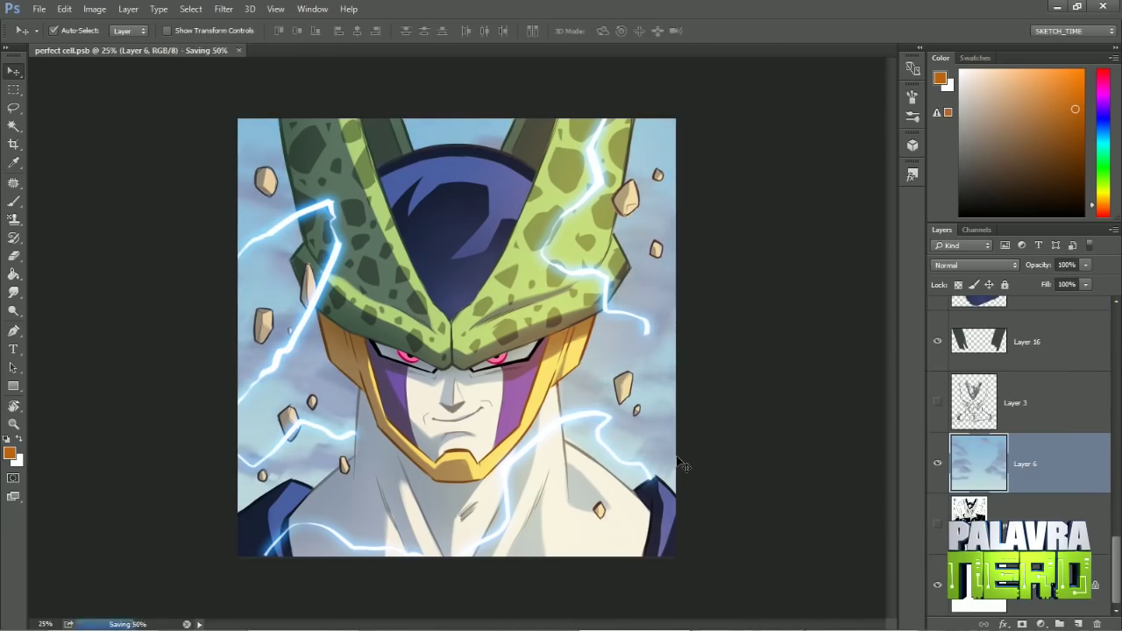
Step: Erase rough line art on the face with the Chalky Square Painting eraser at 10 px
{"action": "key", "text": "ctrl+plus"}
{"action": "left_click", "coordinate": [462, 497], "text": "ctrl"}
{"action": "left_click", "coordinate": [453, 481], "text": "ctrl"}
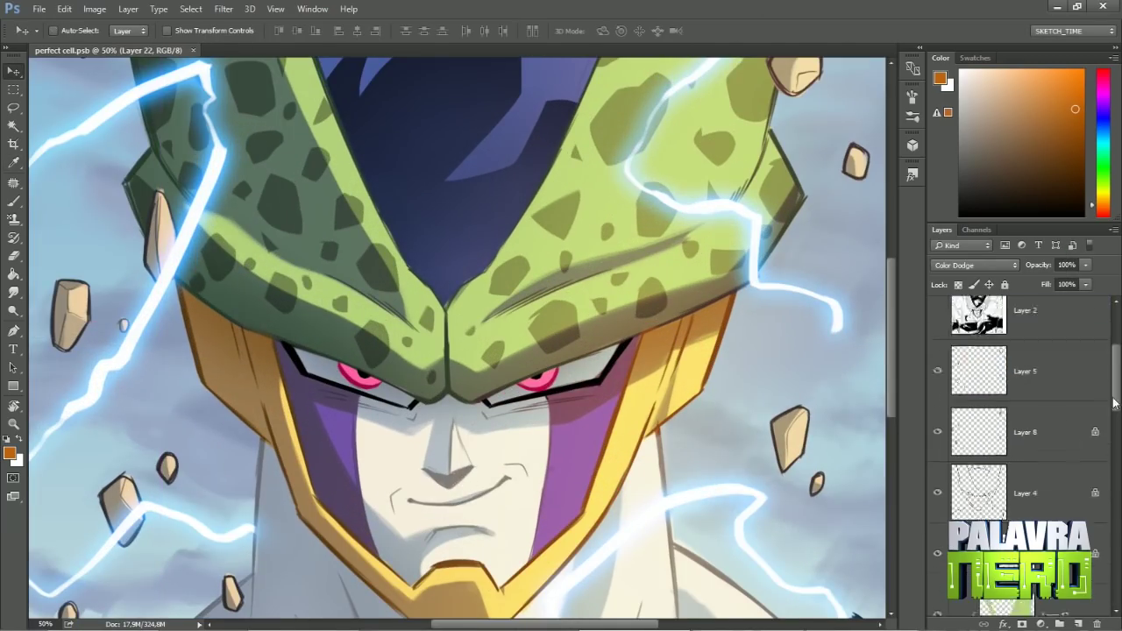
{"action": "right_click", "coordinate": [366, 186]}
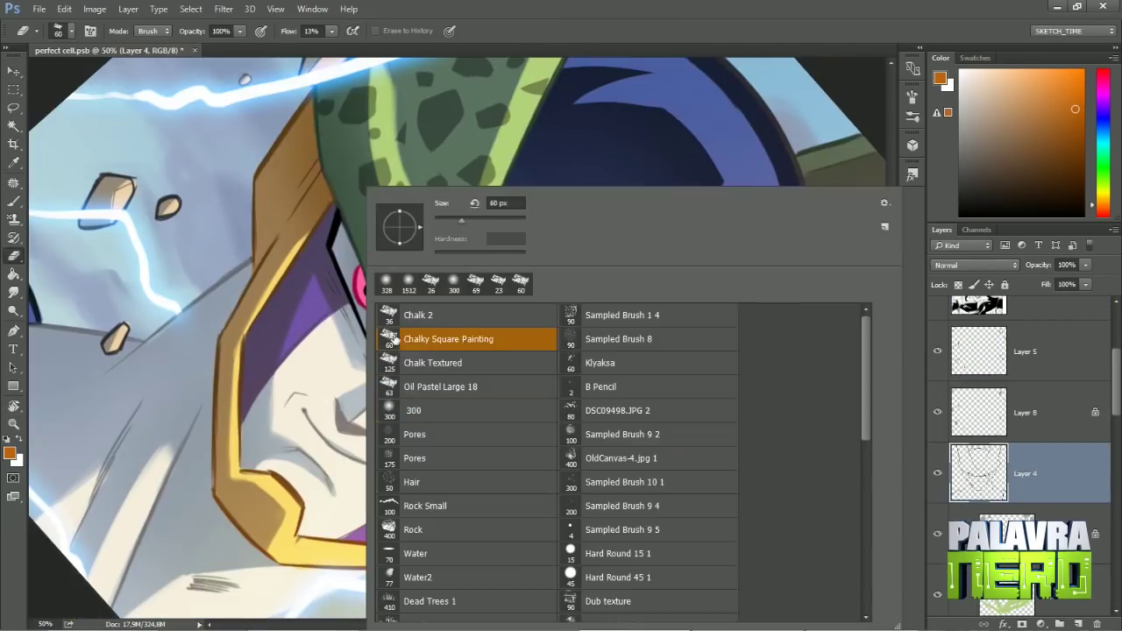
{"action": "key", "text": "Escape"}
{"action": "left_click_drag", "start_coordinate": [340, 426], "coordinate": [314, 309]}
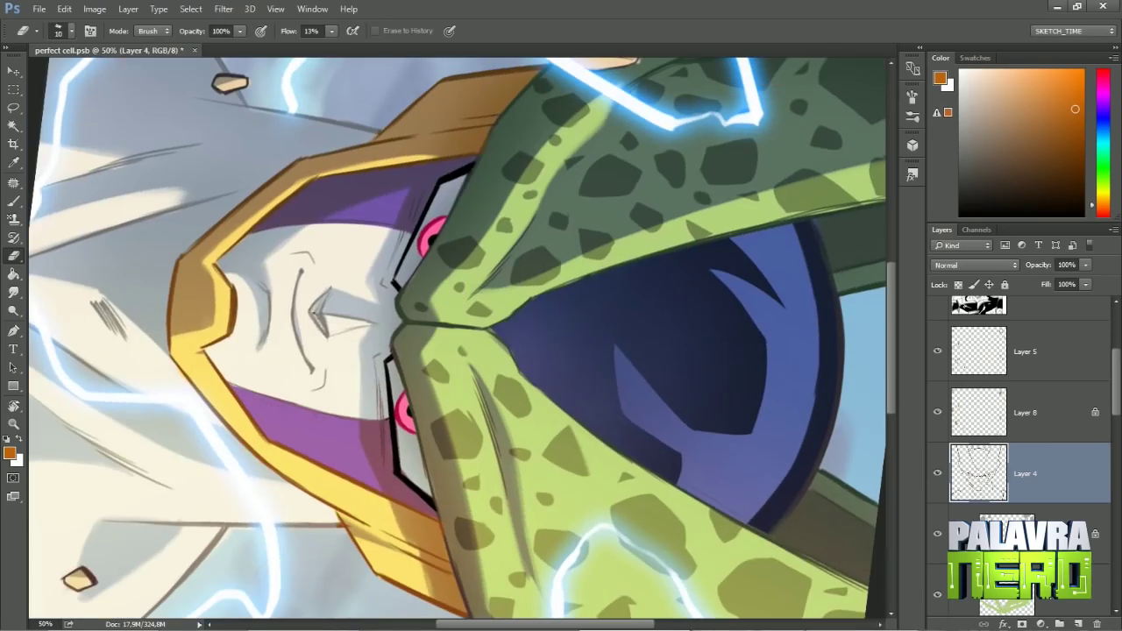
Step: Retouch the face linework with a 7 px brush at 29% flow, using colours sampled from the painting
{"action": "key", "text": "b"}
{"action": "right_click", "coordinate": [373, 132]}
{"action": "key", "text": "Escape"}
{"action": "left_click", "coordinate": [340, 412], "text": "alt"}
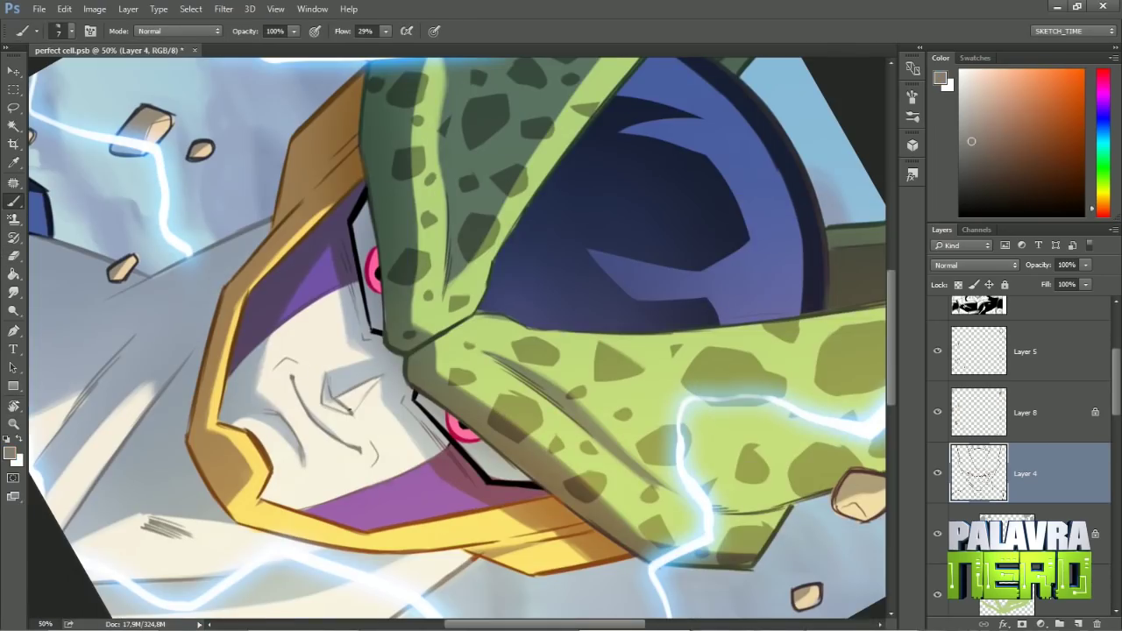
{"action": "left_click", "coordinate": [268, 208], "text": "alt"}
{"action": "key", "text": "r"}
{"action": "key", "text": "Escape"}
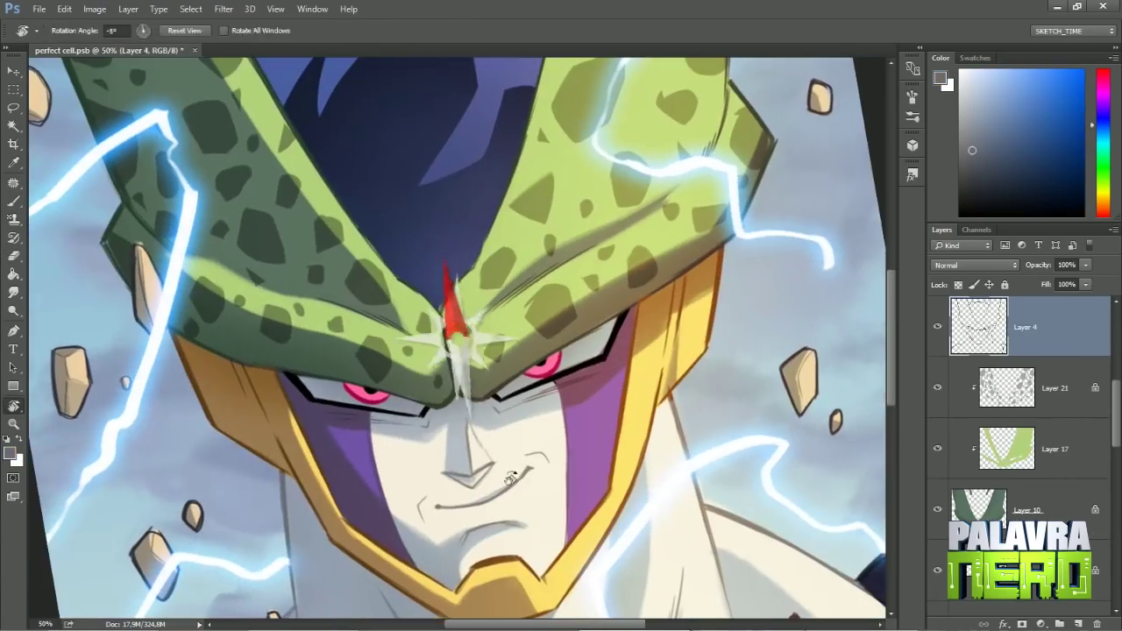
Step: Lock the transparent pixels of the Color Dodge glow layer and return to the line art on Layer 4
{"action": "key", "text": "b"}
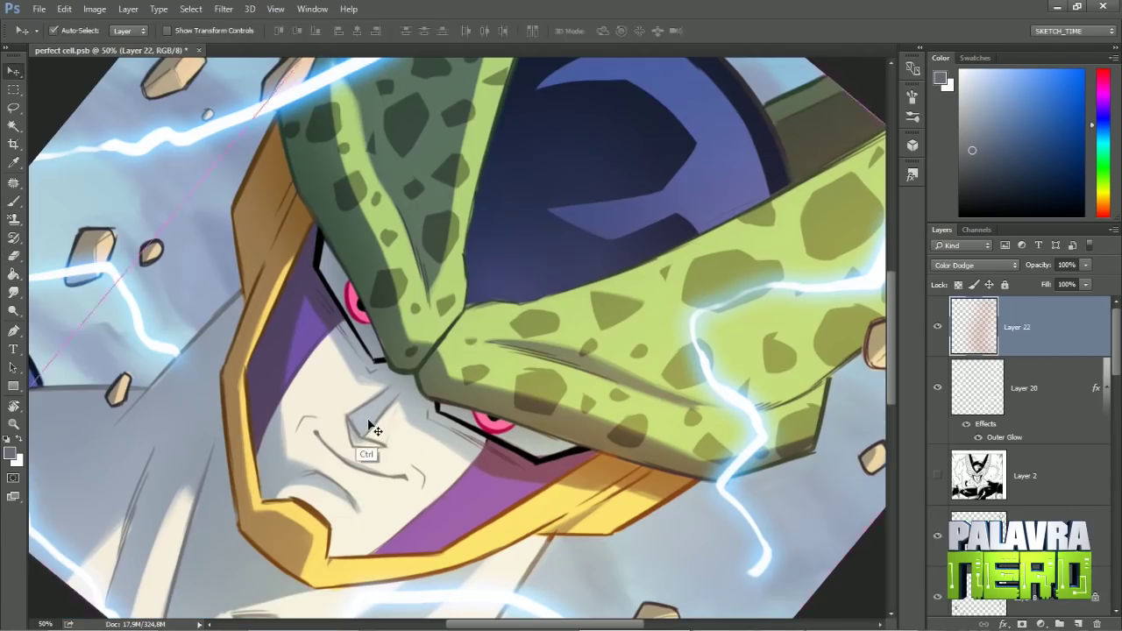
{"action": "key", "text": "e"}
{"action": "key", "text": "slash"}
{"action": "key", "text": "v"}
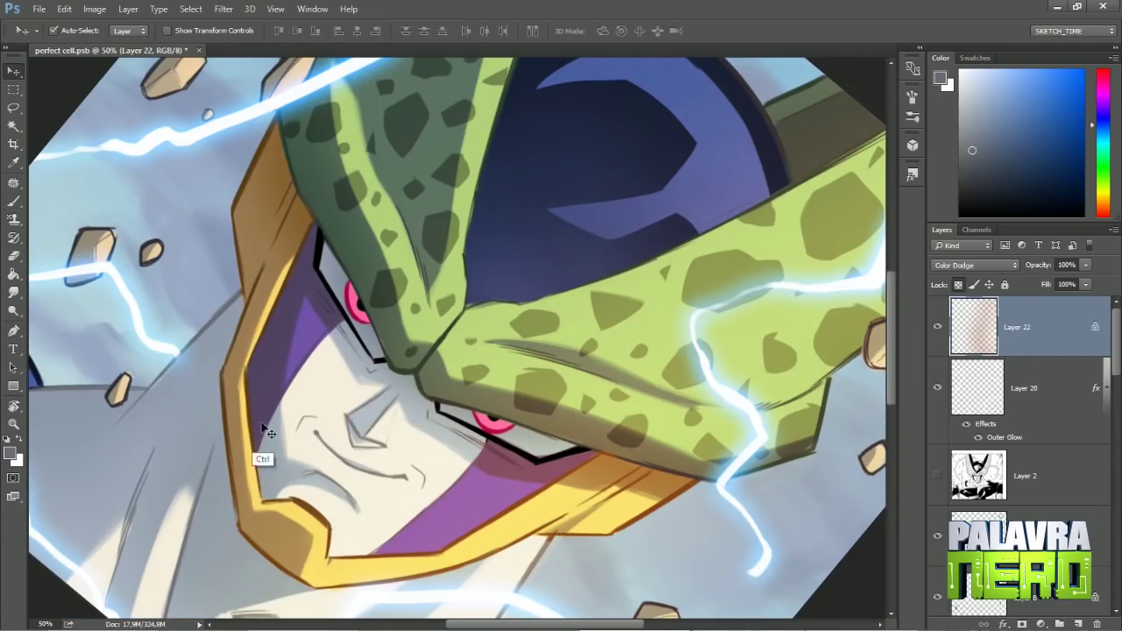
{"action": "left_click", "coordinate": [268, 433], "text": "ctrl"}
{"action": "key", "text": "e"}
{"action": "key", "text": "r"}
{"action": "left_click_drag", "start_coordinate": [347, 416], "coordinate": [456, 526]}
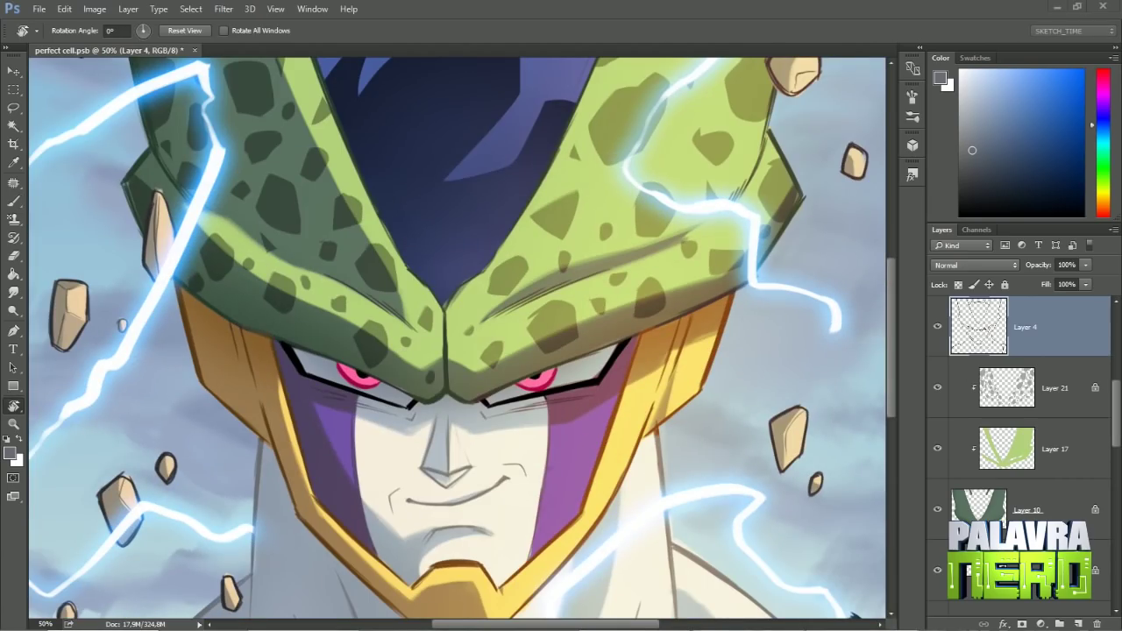
Step: Touch up the nose linework on Layer 4 with the 10 px eraser at 13% flow and the 7 px brush
{"action": "key", "text": "e"}
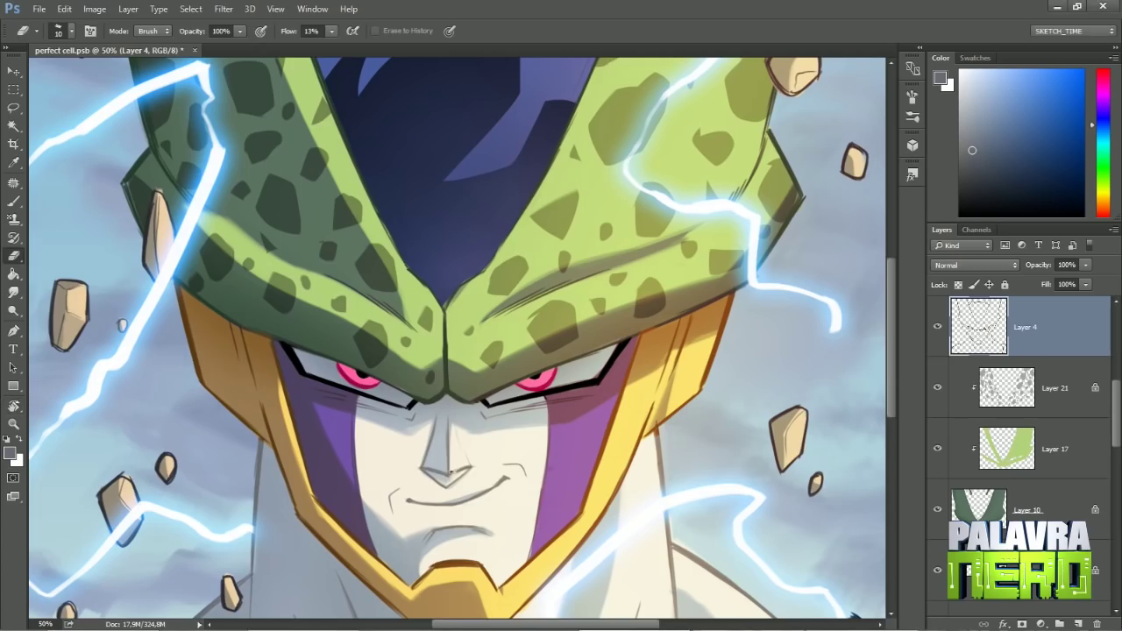
{"action": "key", "text": "b"}
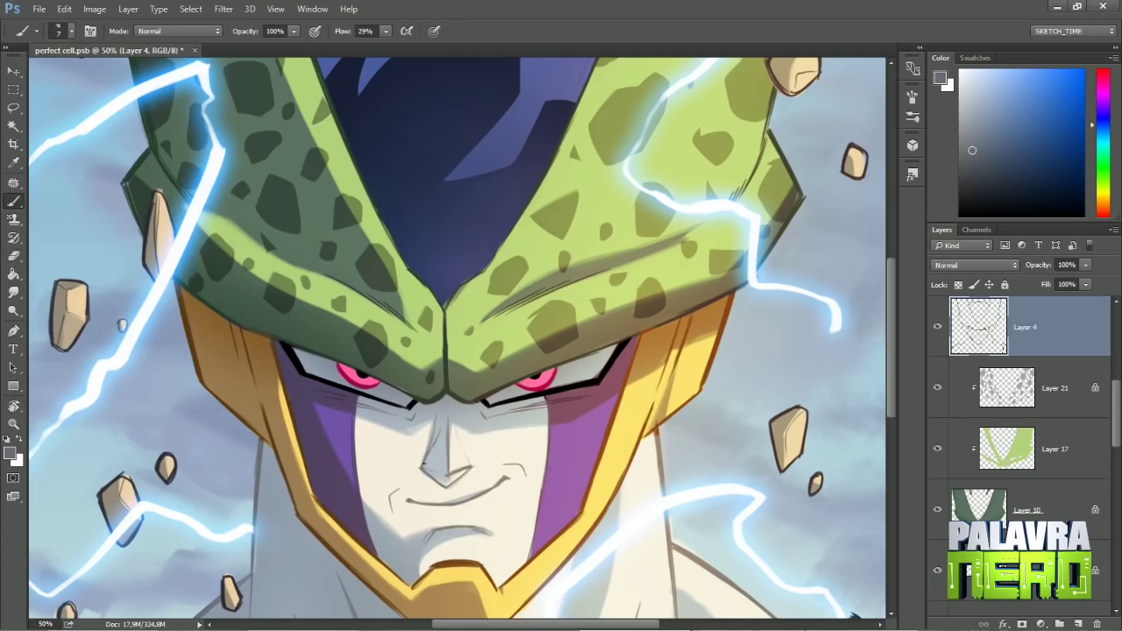
{"action": "key", "text": "e"}
{"action": "key", "text": "r"}
{"action": "left_click_drag", "start_coordinate": [430, 451], "coordinate": [470, 458]}
Step: Erase part of the skin highlight beside the nose on Layer 19 and refine the nose shadow on Layer 9 with a 34 px brush
{"action": "key", "text": "ctrl"}
{"action": "left_click", "coordinate": [469, 458], "text": "ctrl"}
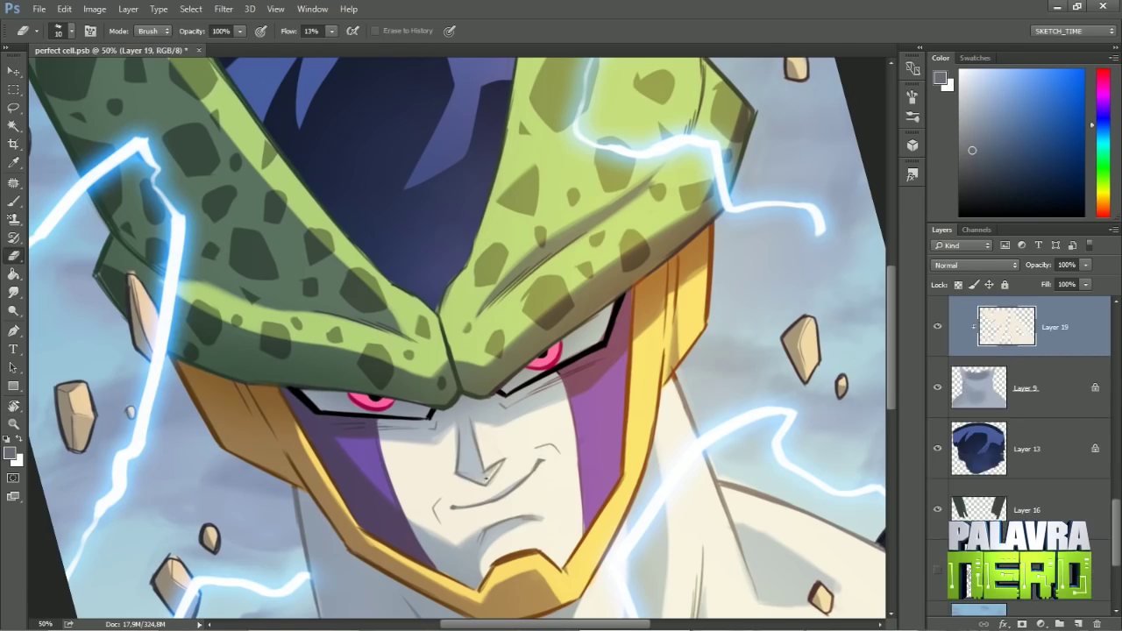
{"action": "key", "text": "b"}
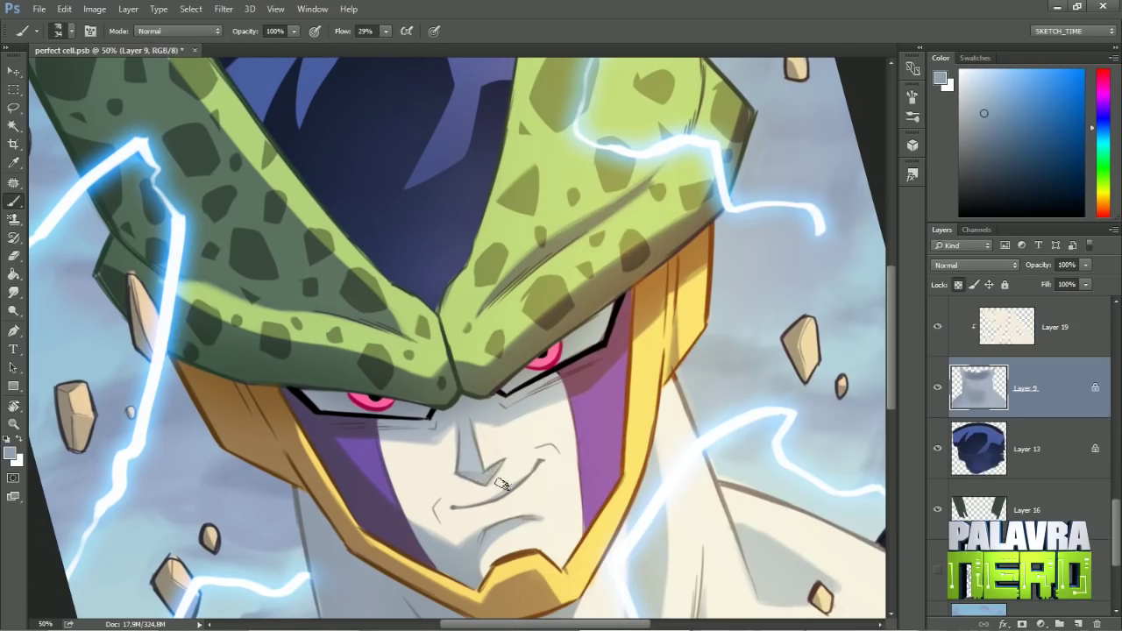
Step: Paint small grey-blue hatch strokes on the chest on Layer 9 with a 13 px brush at 29% flow
{"action": "key", "text": "r"}
{"action": "left_click_drag", "start_coordinate": [501, 484], "coordinate": [527, 351]}
{"action": "right_click", "coordinate": [429, 187]}
{"action": "key", "text": "Return"}
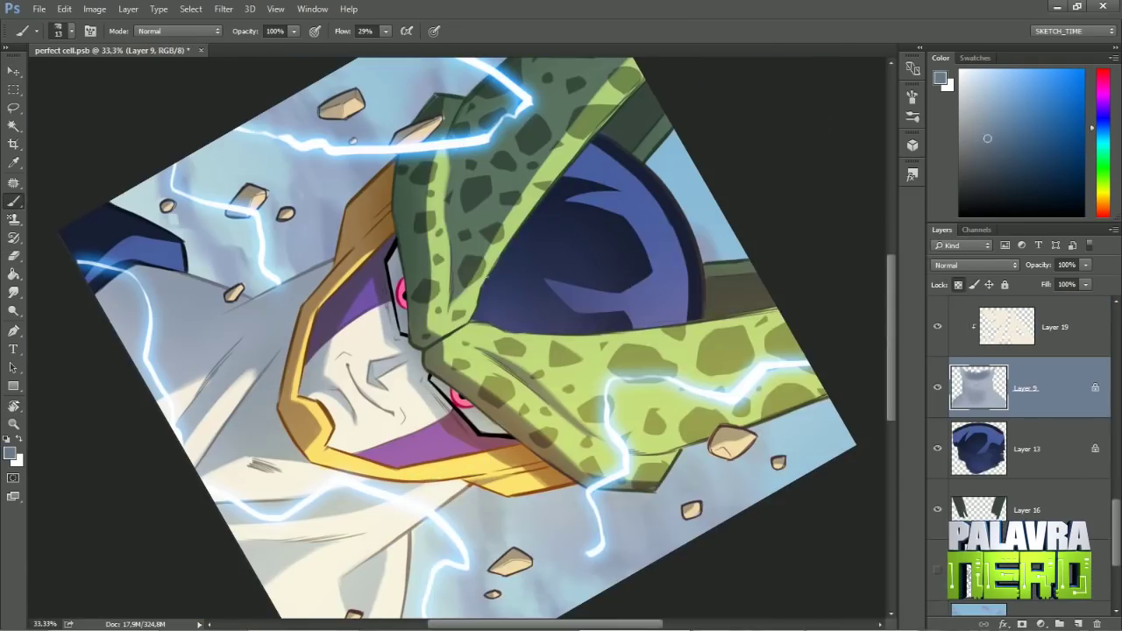
Step: Shade the neck and shoulder area on Layer 9 with the Chalky Square Painting brush at 60 px
{"action": "key", "text": "r"}
{"action": "mouse_move", "coordinate": [428, 386]}
{"action": "left_mouse_down"}
{"action": "mouse_move", "coordinate": [543, 263]}
{"action": "mouse_move", "coordinate": [566, 370]}
{"action": "mouse_move", "coordinate": [508, 441]}
{"action": "left_mouse_up"}
{"action": "key", "text": "r"}
{"action": "right_click", "coordinate": [455, 186]}
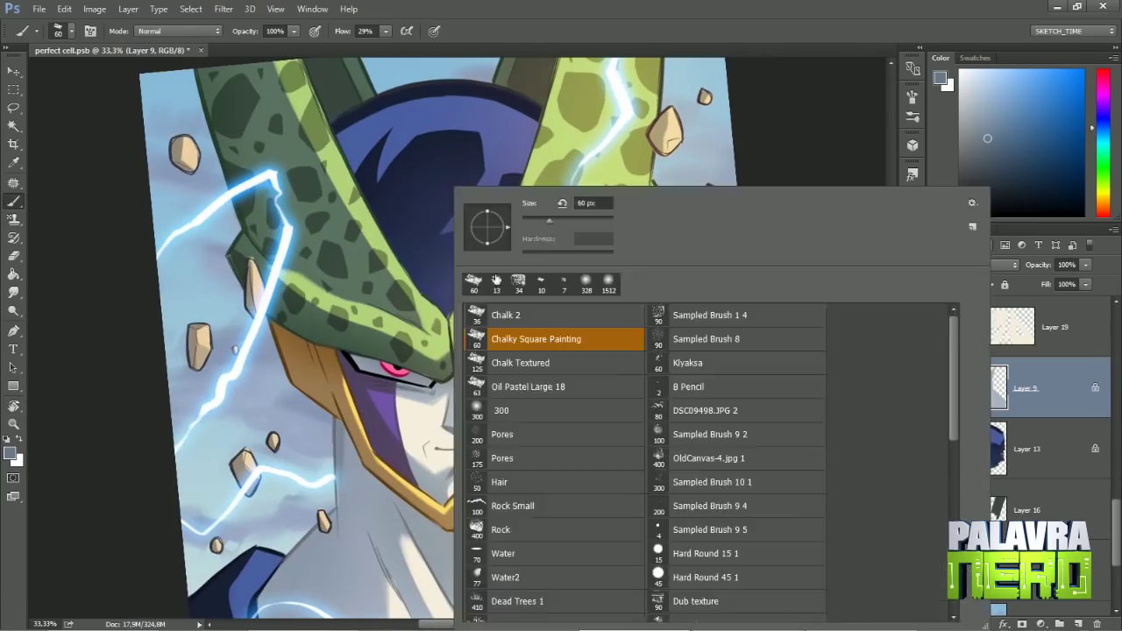
{"action": "key", "text": "Return"}
{"action": "left_click_drag", "start_coordinate": [351, 501], "coordinate": [325, 539]}
Step: Blend the body shading with the Smudge tool at 32% strength, using Brush de Borrar - V.3 at 136 px
{"action": "key", "text": "shift+r"}
{"action": "right_click", "coordinate": [440, 186]}
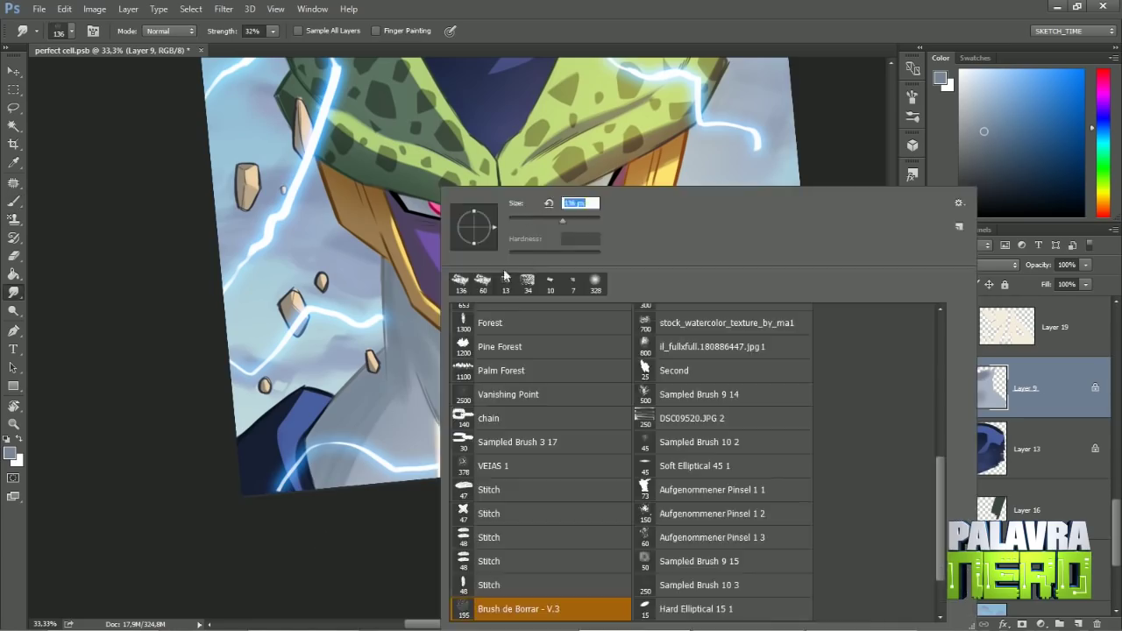
{"action": "key", "text": "Return"}
{"action": "scroll", "coordinate": [504, 350], "scroll_direction": "up", "scroll_amount": 3}
Step: Retouch the shading of the yellow face guard on Layer 11 and the green crest on Layer 10 with a 54 px brush and sampled colours
{"action": "key", "text": "ctrl+minus"}
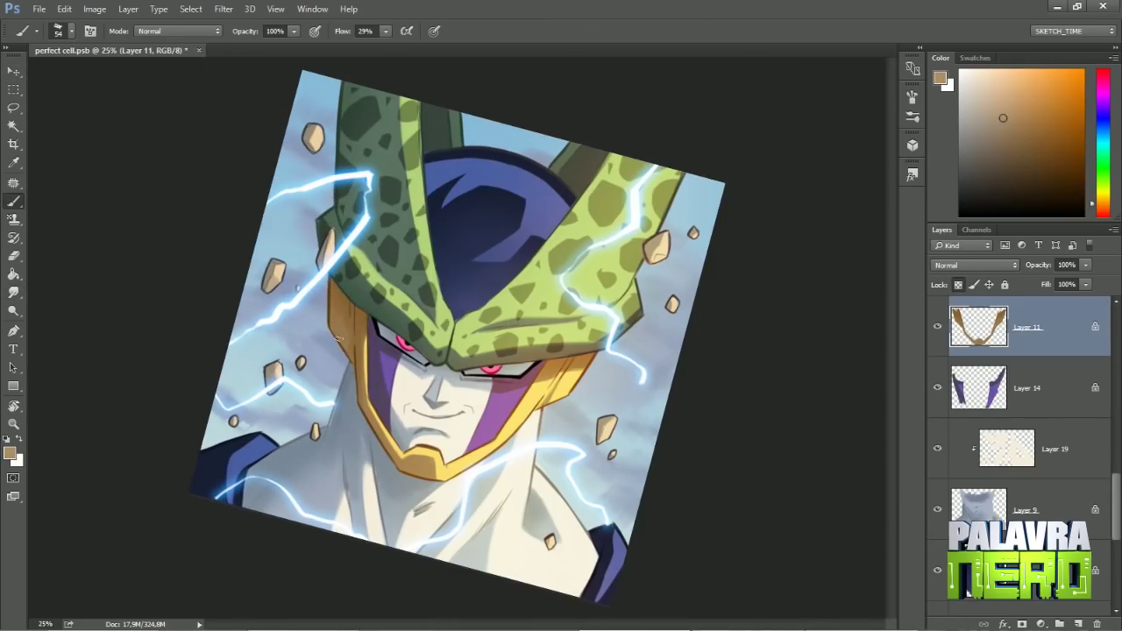
{"action": "left_click_drag", "start_coordinate": [456, 333], "coordinate": [388, 296]}
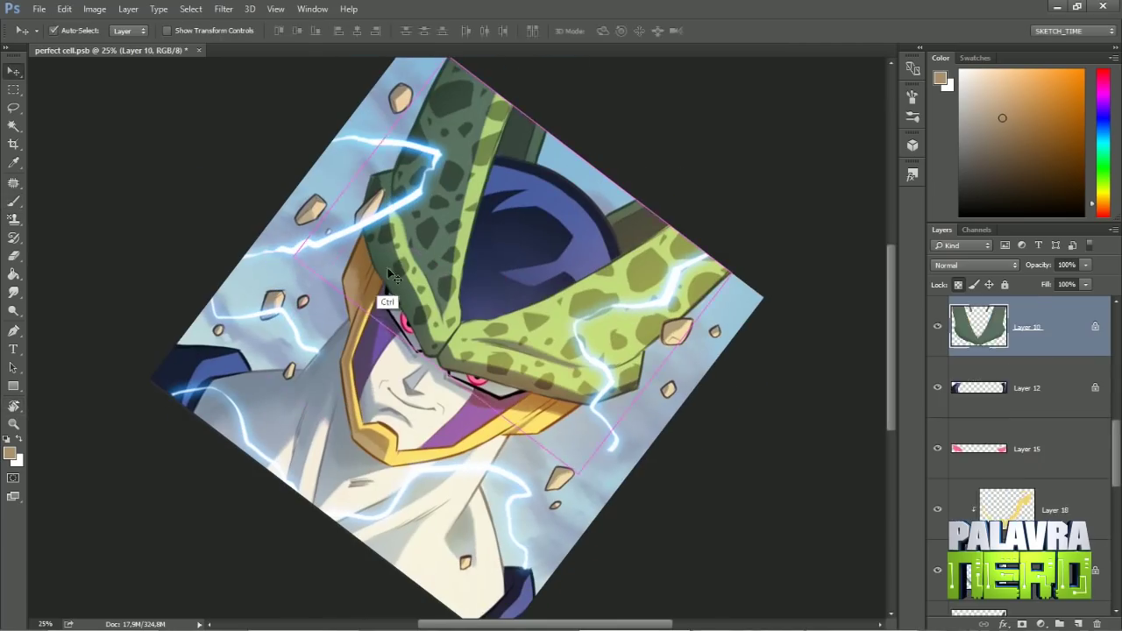
{"action": "left_click", "coordinate": [395, 263], "text": "alt"}
{"action": "left_click_drag", "start_coordinate": [369, 246], "coordinate": [445, 363]}
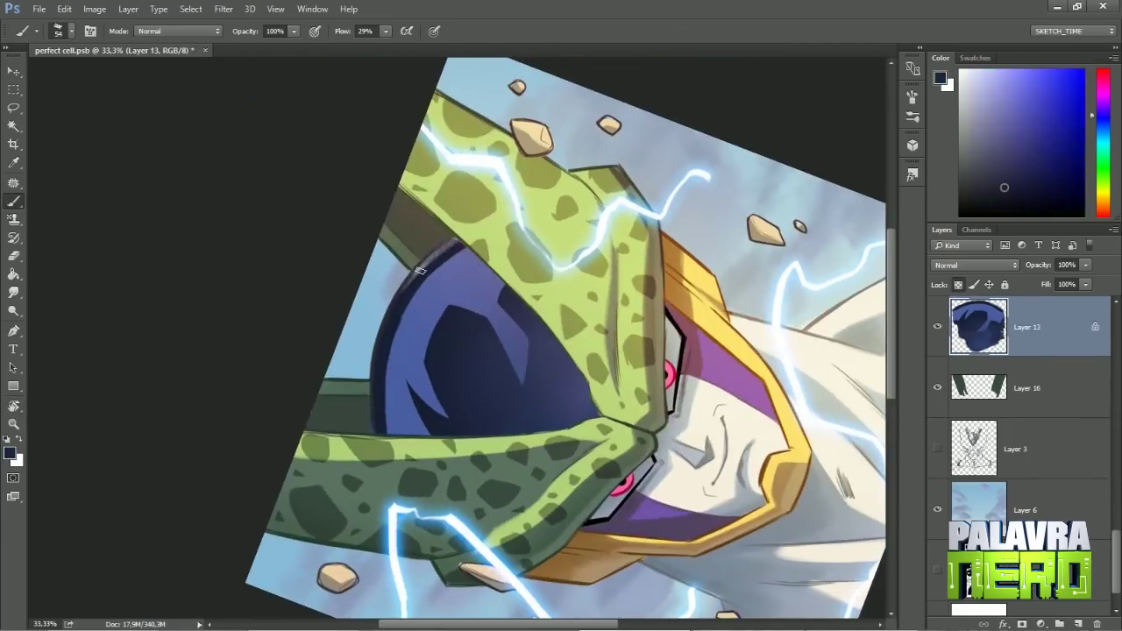
Step: Paint along the upper edge of the dark blue dome on Layer 13 with the 54 px brush and sampled colours
{"action": "left_click", "coordinate": [435, 253], "text": "alt"}
{"action": "key", "text": "r"}
{"action": "key", "text": "Escape"}
{"action": "key", "text": "ctrl+minus"}
{"action": "key", "text": "ctrl+minus"}
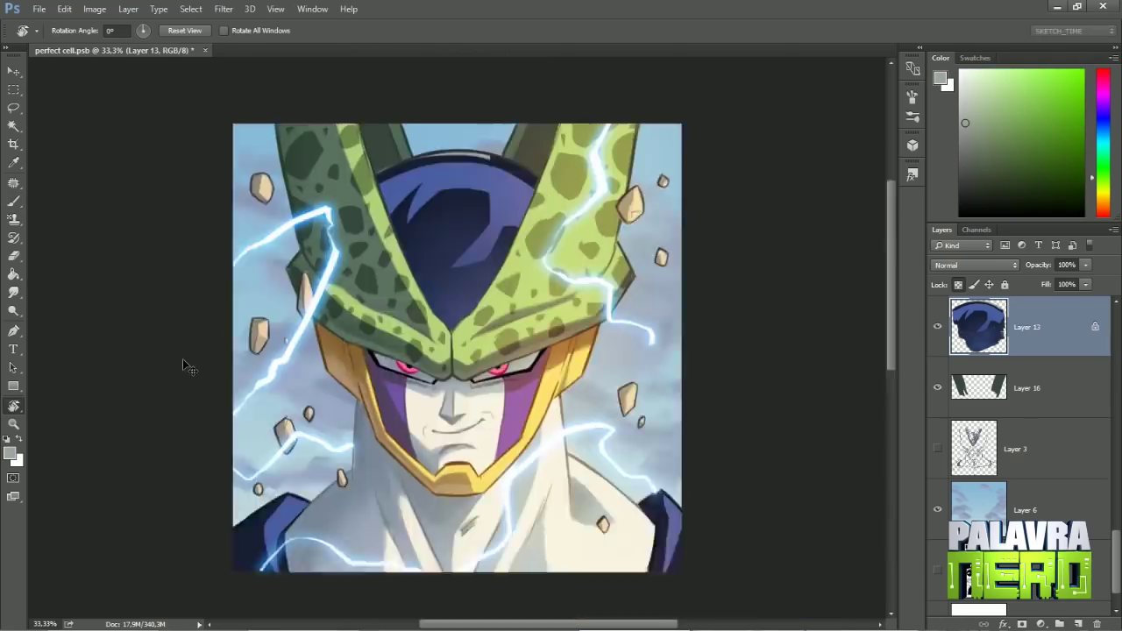
Step: Add a new layer on top, set it to Multiply, and choose a soft 483 px brush for it
{"action": "key", "text": "b"}
{"action": "right_click", "coordinate": [467, 187]}
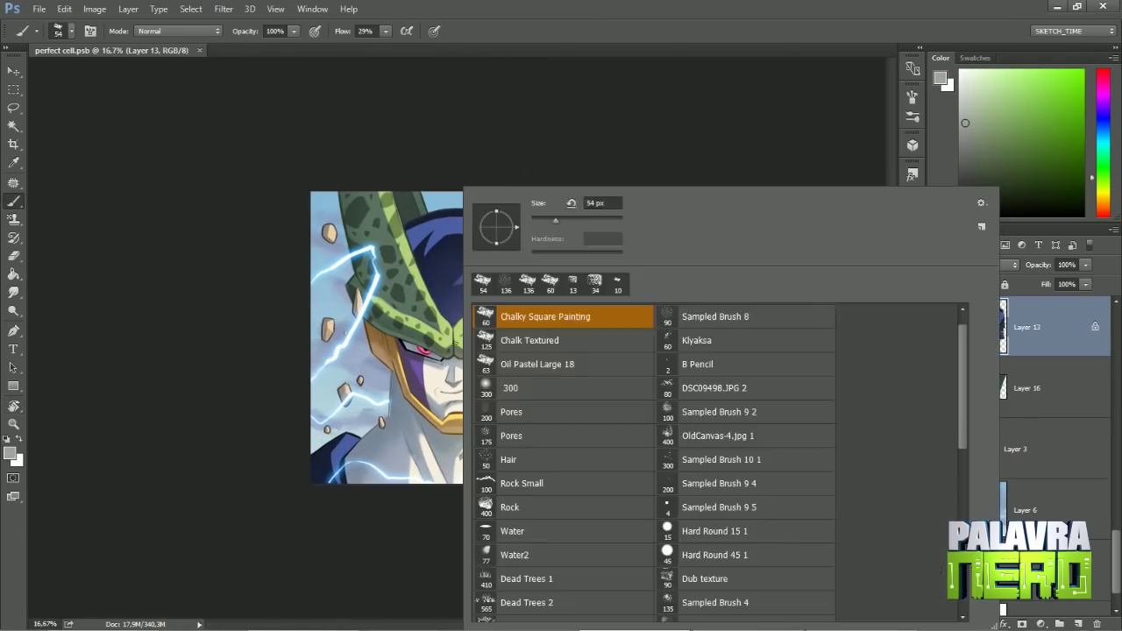
{"action": "key", "text": "Escape"}
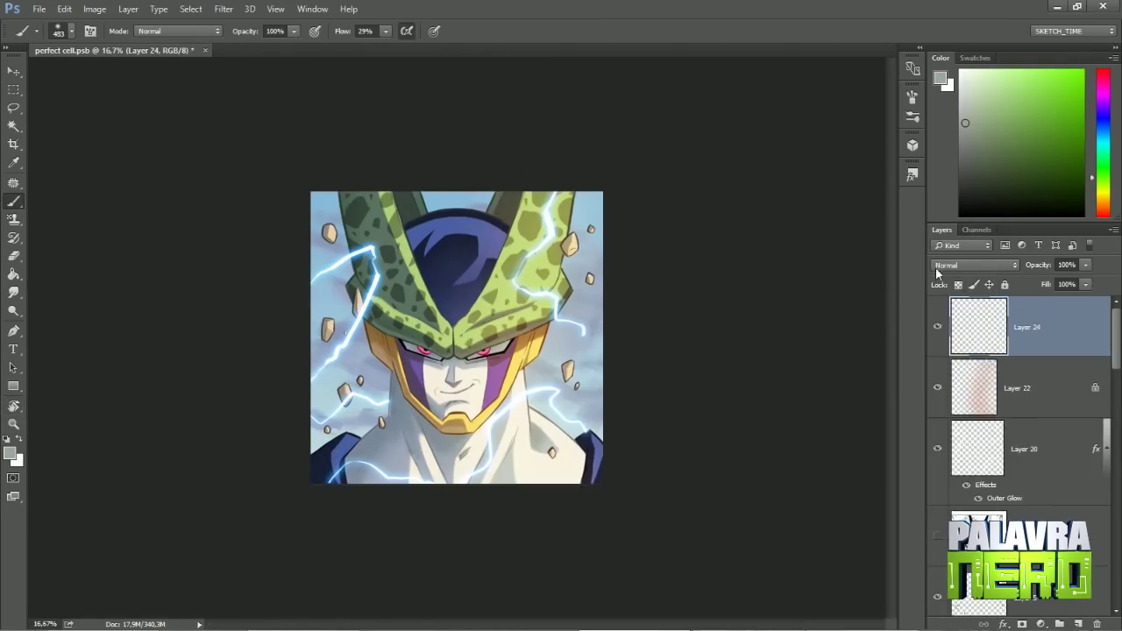
{"action": "left_click", "coordinate": [936, 274]}
{"action": "left_click", "coordinate": [395, 476], "text": "alt"}
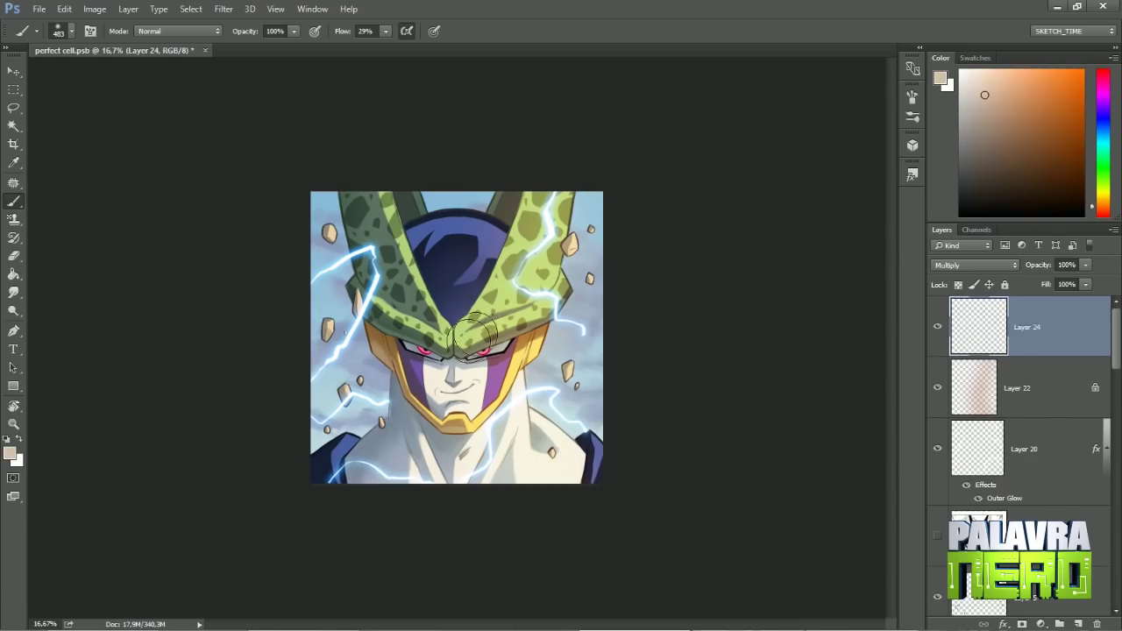
Step: Paint soft sky-blue shading on the Multiply layer with a sampled colour and soft brushes including 374 and 94 px, and save the document
{"action": "left_click", "coordinate": [467, 189], "text": "alt"}
{"action": "right_click", "coordinate": [503, 263]}
{"action": "key", "text": "Escape"}
{"action": "right_click", "coordinate": [544, 281]}
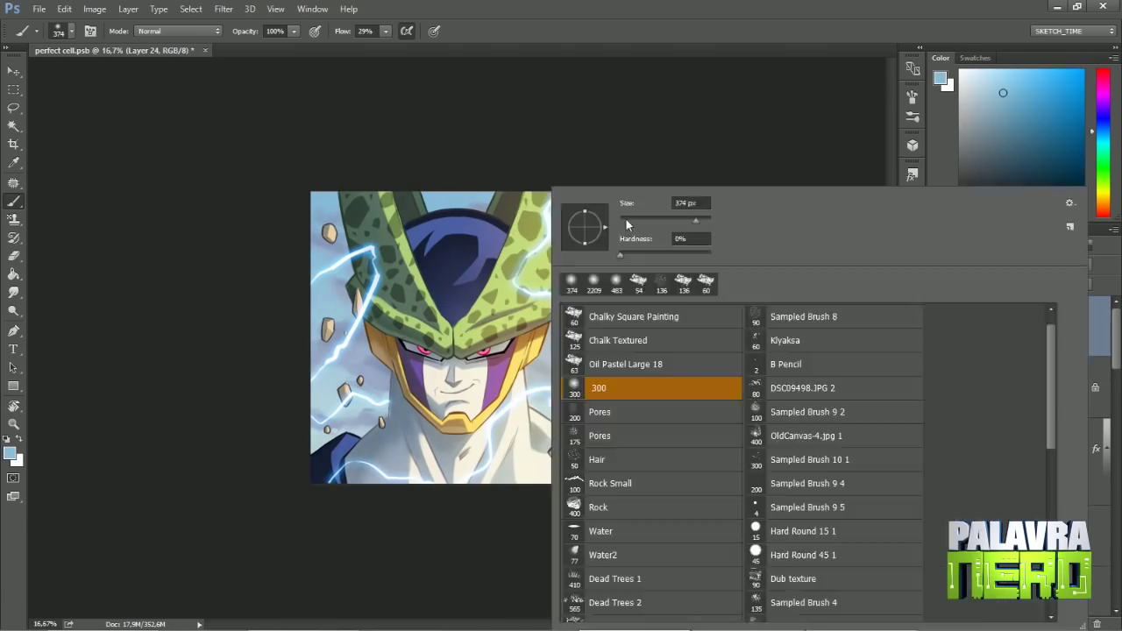
{"action": "right_click", "coordinate": [530, 281]}
{"action": "key", "text": "Escape"}
{"action": "scroll", "coordinate": [453, 350], "scroll_direction": "down", "scroll_amount": 3}
{"action": "scroll", "coordinate": [467, 368], "scroll_direction": "up", "scroll_amount": 4}
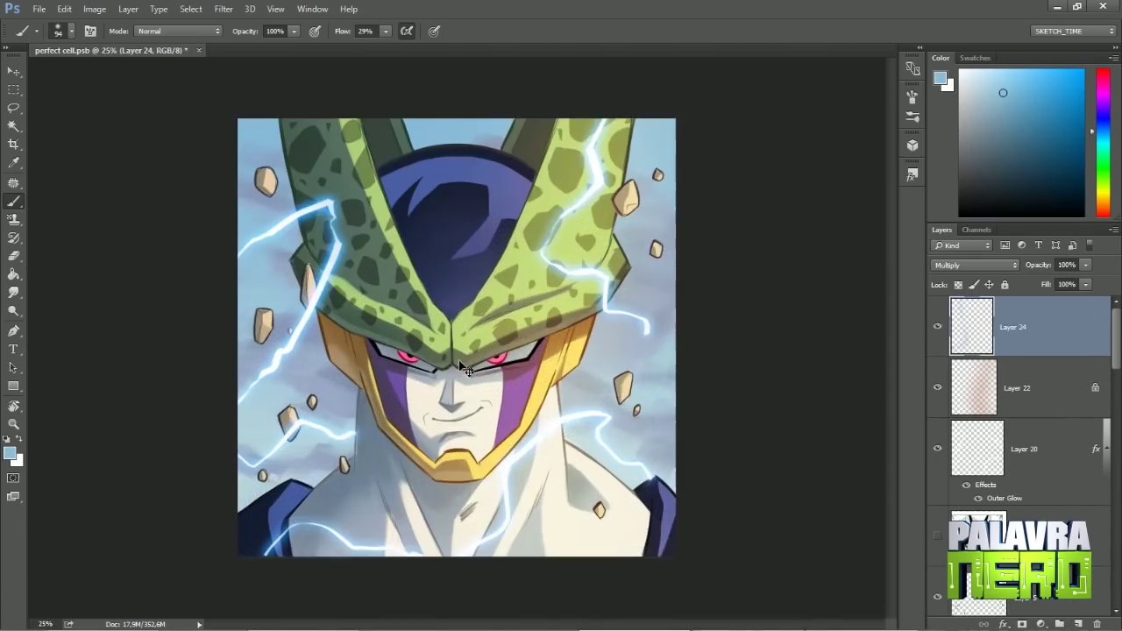
{"action": "key", "text": "ctrl+s"}
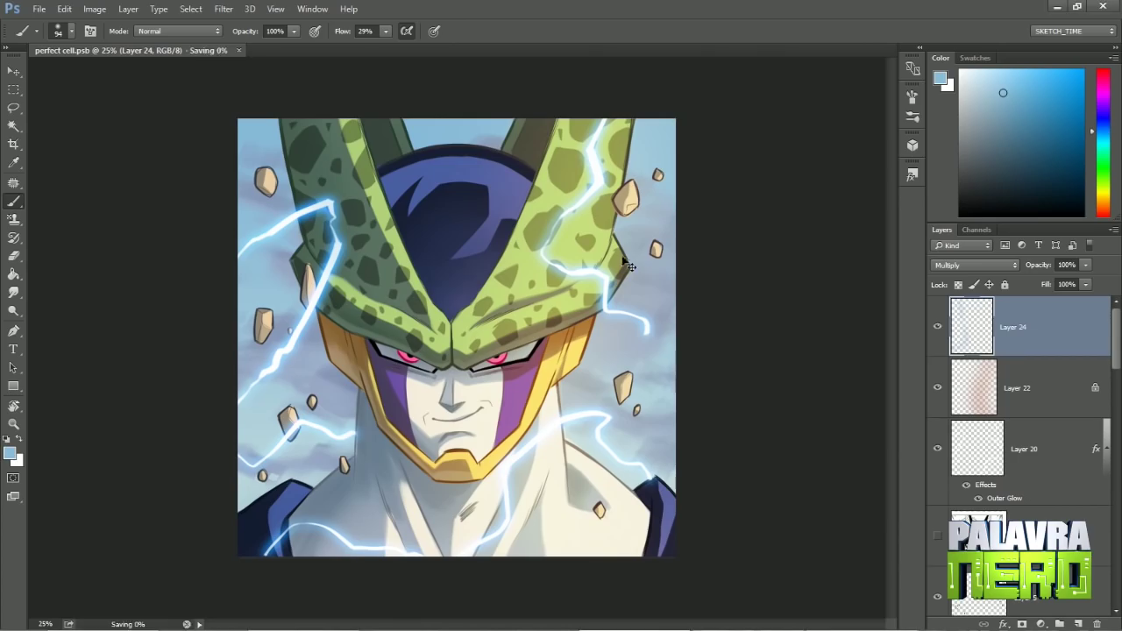
Step: Create a layer, place it just above Layer 18, and paint the eye whites in sampled off-white with a 26 px brush
{"action": "key", "text": "ctrl+plus"}
{"action": "key", "text": "v"}
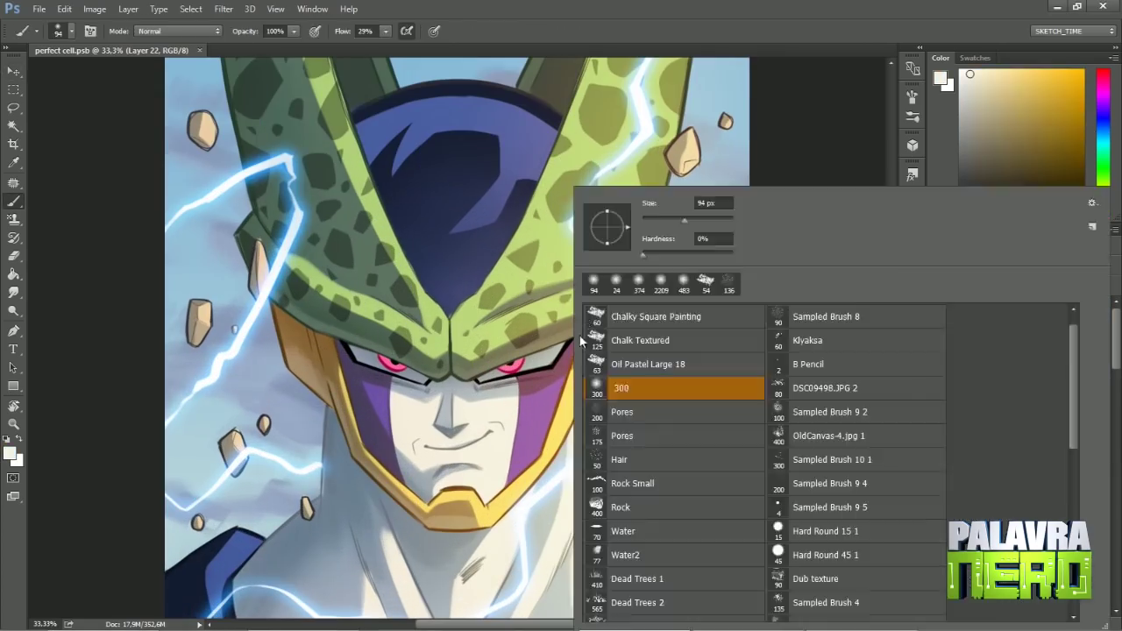
{"action": "left_click_drag", "start_coordinate": [1009, 562], "coordinate": [1008, 627]}
{"action": "key", "text": "r"}
{"action": "left_click_drag", "start_coordinate": [614, 219], "coordinate": [491, 158]}
{"action": "key", "text": "b"}
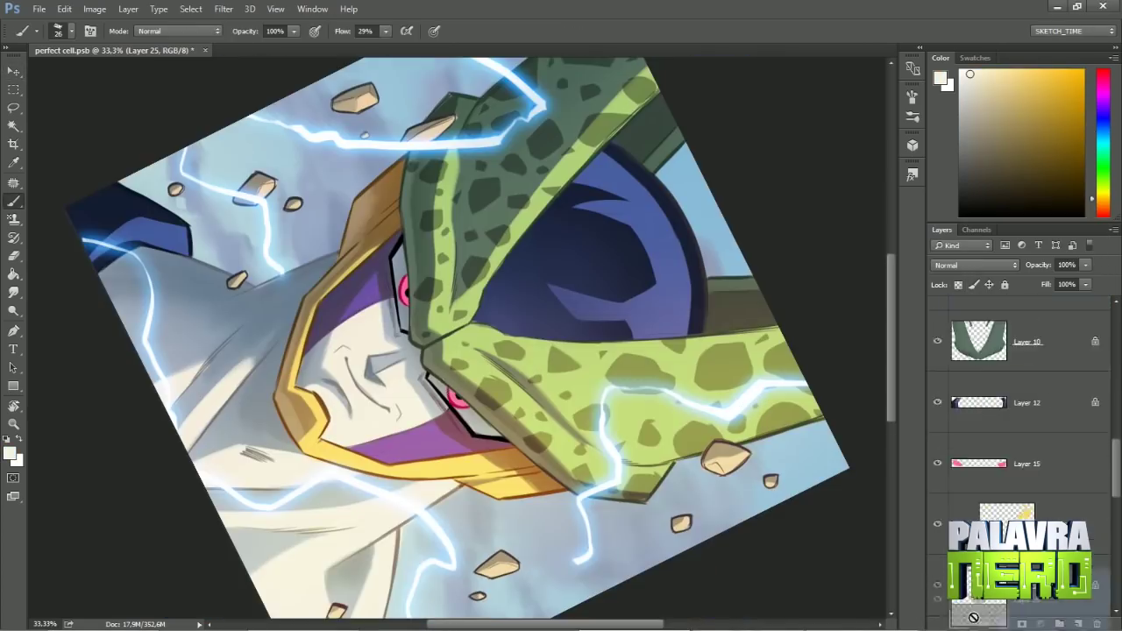
{"action": "key", "text": "r"}
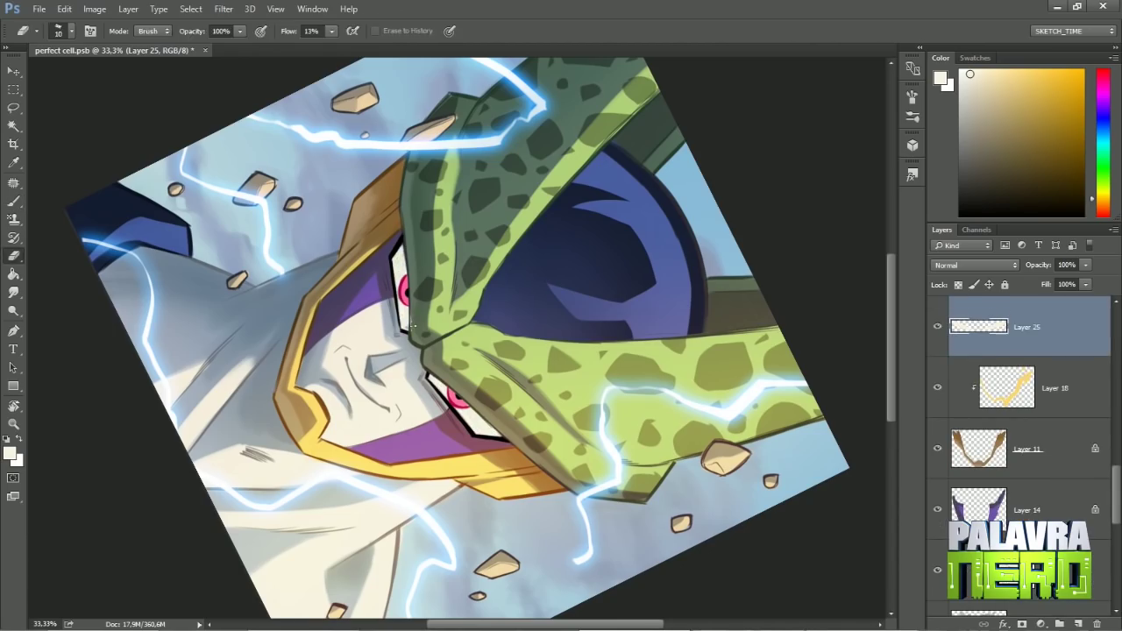
Step: Reduce the opacity of the eye-white layer to about 30%
{"action": "key", "text": "ctrl+minus"}
{"action": "key", "text": "Escape"}
{"action": "left_click_drag", "start_coordinate": [1086, 265], "coordinate": [1029, 283]}
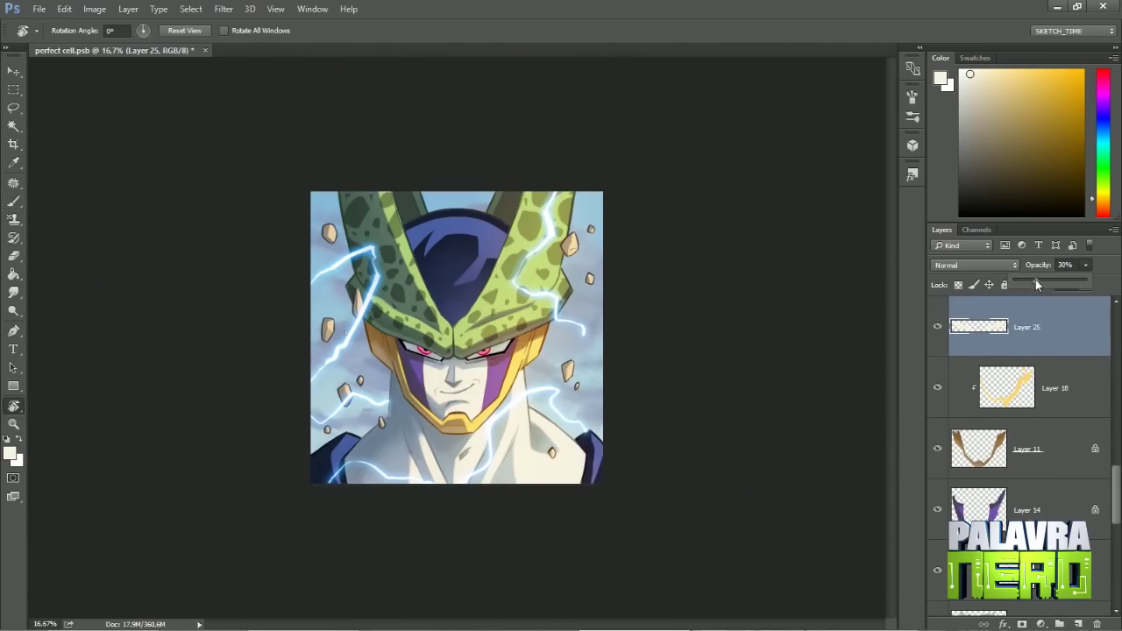
{"action": "key", "text": "ctrl+minus"}
Step: Lock the transparent pixels of Layer 4 and recolour the mouth line art in black
{"action": "key", "text": "ctrl+plus"}
{"action": "key", "text": "ctrl+plus"}
{"action": "key", "text": "ctrl+plus"}
{"action": "key", "text": "ctrl+plus"}
{"action": "key", "text": "v"}
{"action": "left_click", "coordinate": [551, 514], "text": "ctrl"}
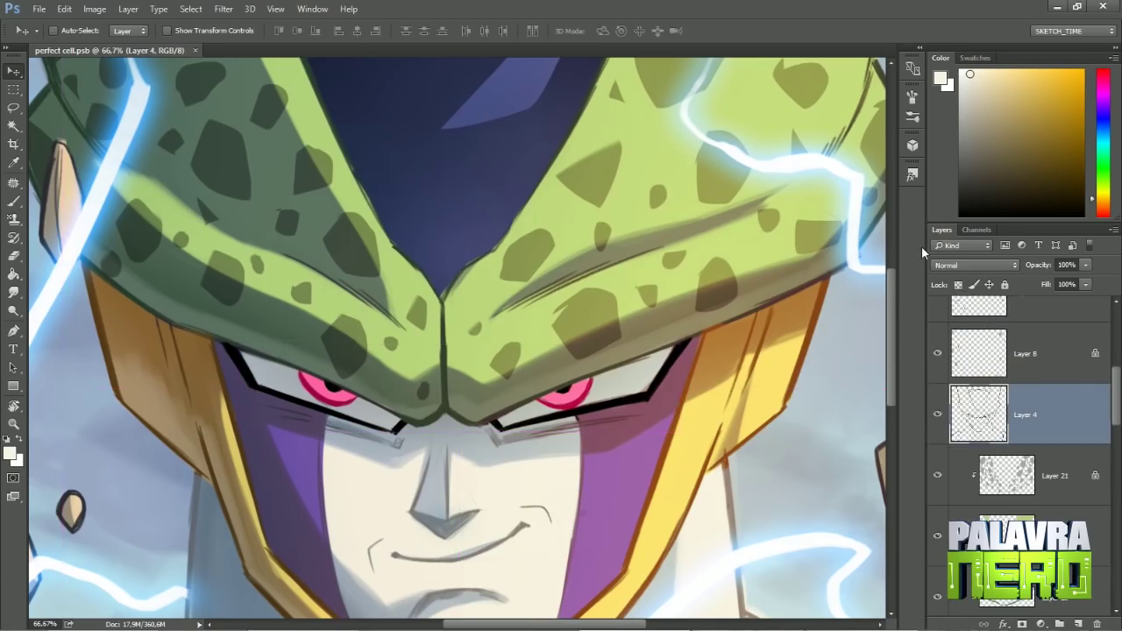
{"action": "key", "text": "b"}
{"action": "key", "text": "d"}
{"action": "left_click_drag", "start_coordinate": [399, 482], "coordinate": [244, 412]}
{"action": "key", "text": "r"}
{"action": "key", "text": "ctrl+minus"}
{"action": "key", "text": "ctrl+minus"}
{"action": "key", "text": "ctrl+minus"}
{"action": "left_click_drag", "start_coordinate": [333, 495], "coordinate": [491, 368]}
{"action": "key", "text": "Escape"}
Step: Unlock Layer 9's transparent pixels, touch up the neck's shaded edge with a sampled grey-blue 26 px brush, and save the document
{"action": "key", "text": "v"}
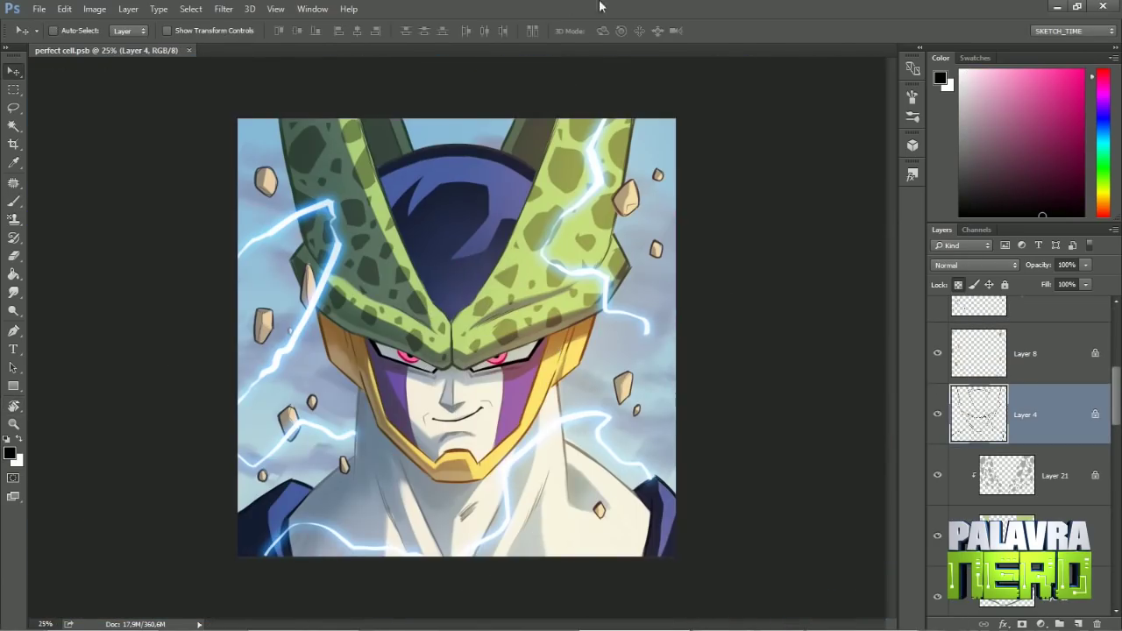
{"action": "left_click", "coordinate": [565, 364], "text": "ctrl"}
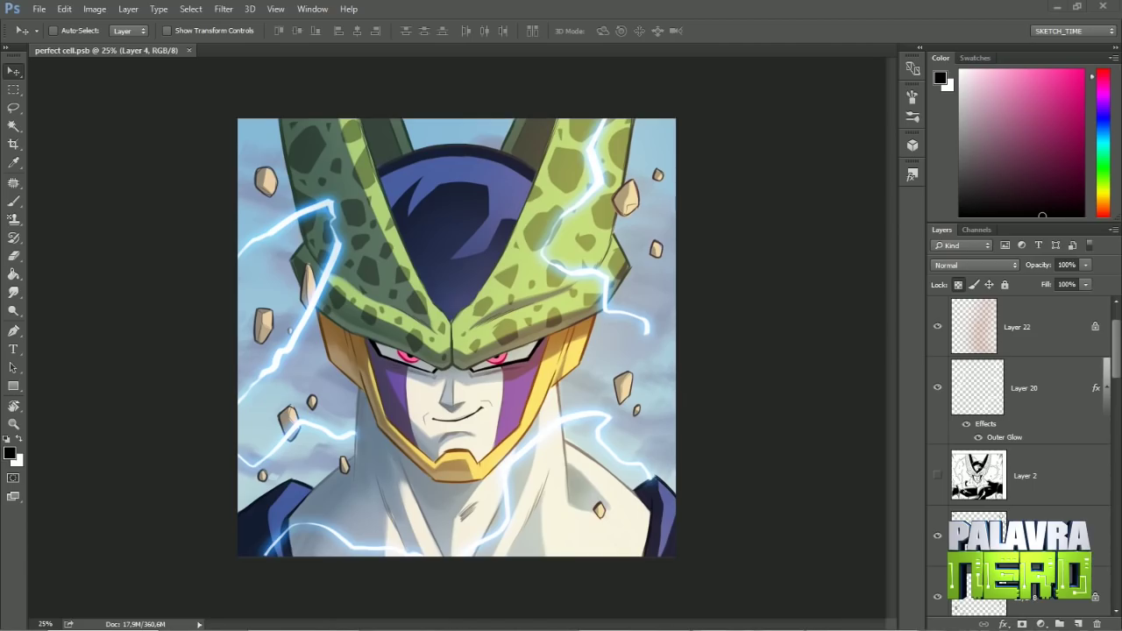
{"action": "left_click", "coordinate": [365, 449], "text": "ctrl"}
{"action": "key", "text": "b"}
{"action": "left_click", "coordinate": [364, 449], "text": "alt"}
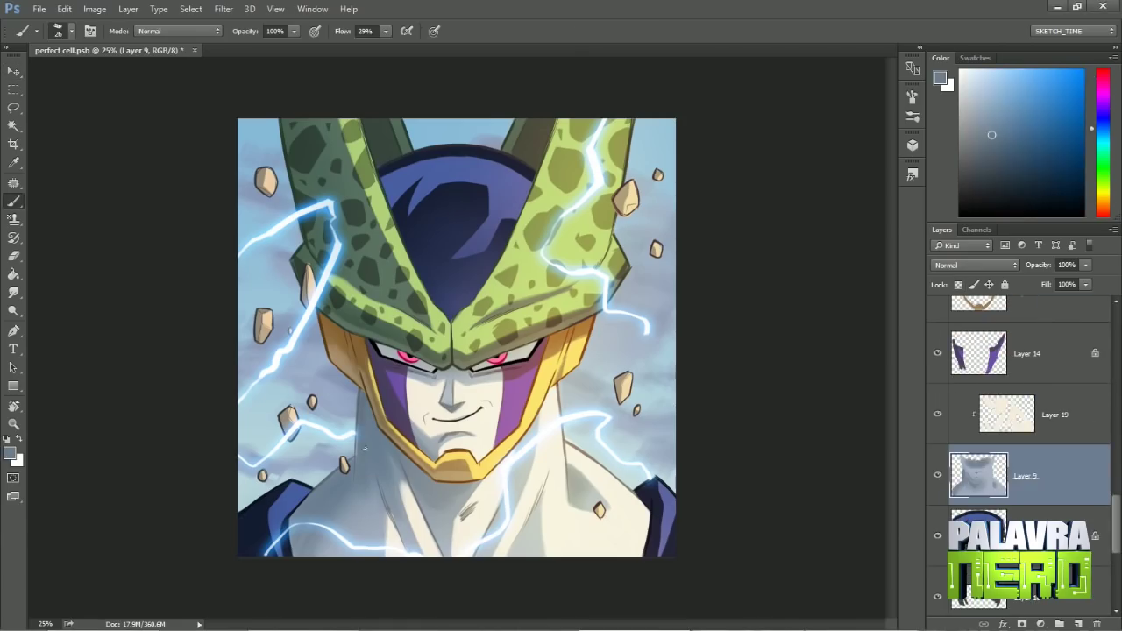
{"action": "key", "text": "v"}
{"action": "key", "text": "ctrl+s"}
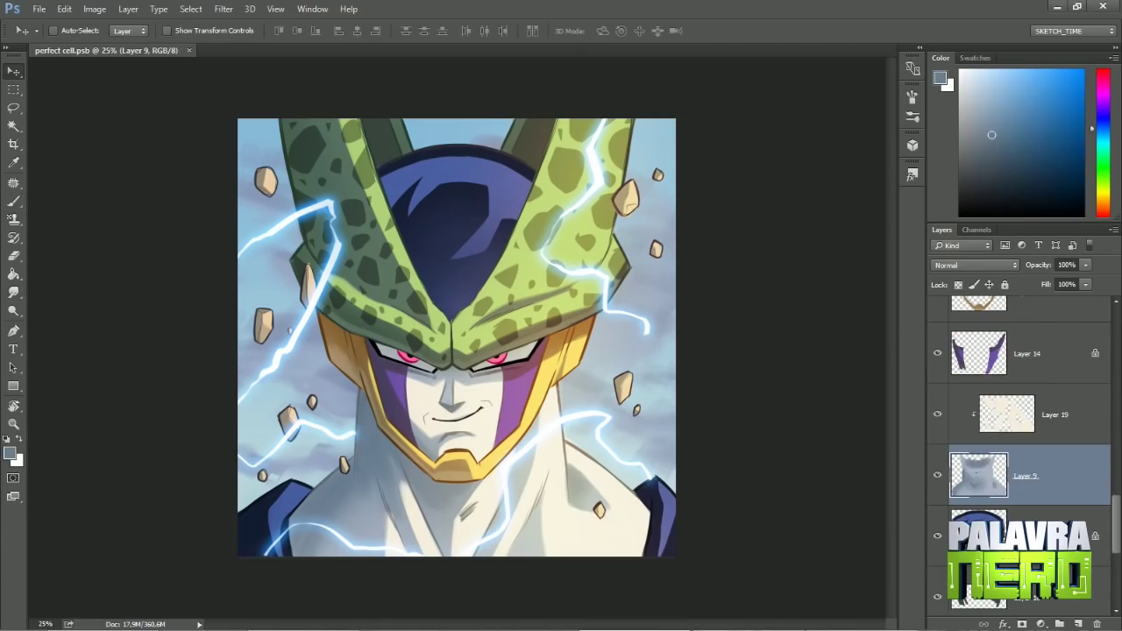